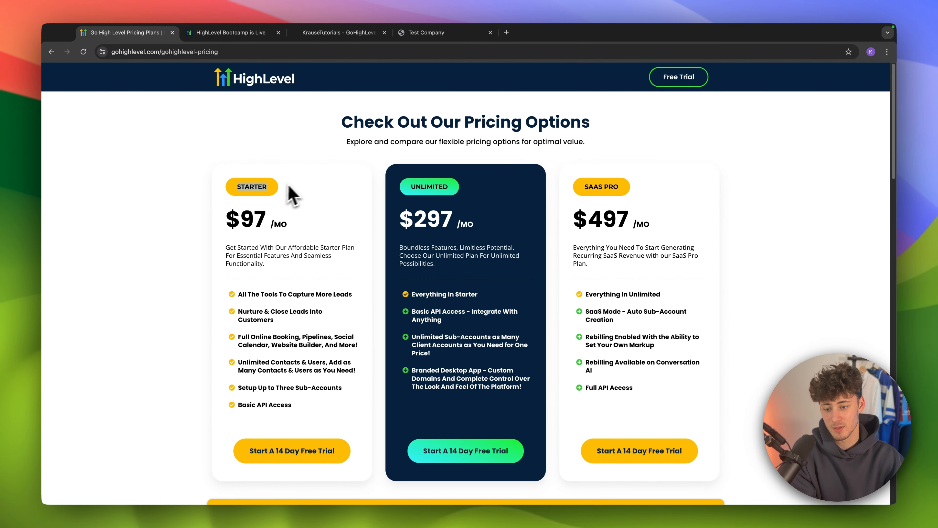
Review the Starter plan's feature list on the pricing page, and open HighLevel's main page
{"action": "left_click_drag", "start_coordinate": [241, 293], "coordinate": [340, 370]}
{"action": "left_click", "coordinate": [363, 375]}
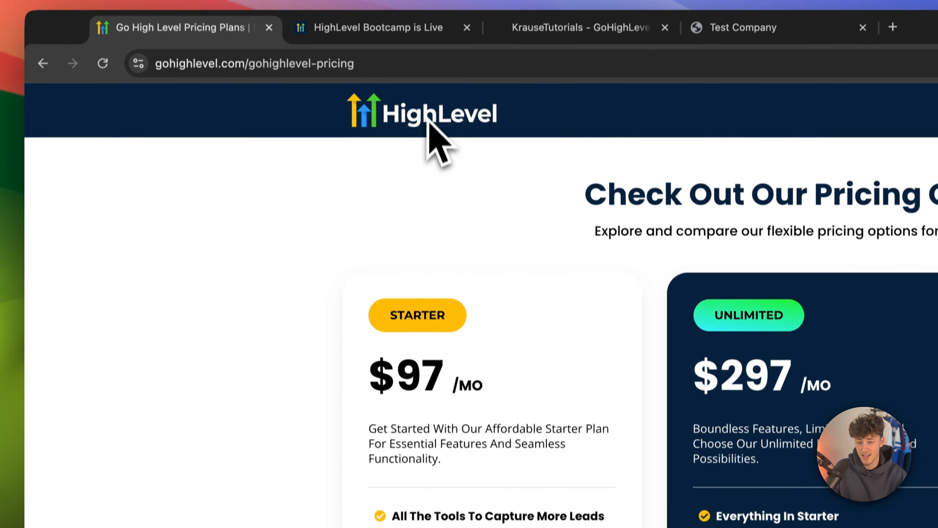
{"action": "left_click", "coordinate": [255, 86]}
{"action": "left_click_drag", "start_coordinate": [256, 78], "coordinate": [268, 85]}
{"action": "key", "text": "BackSpace"}
{"action": "key", "text": "Return"}
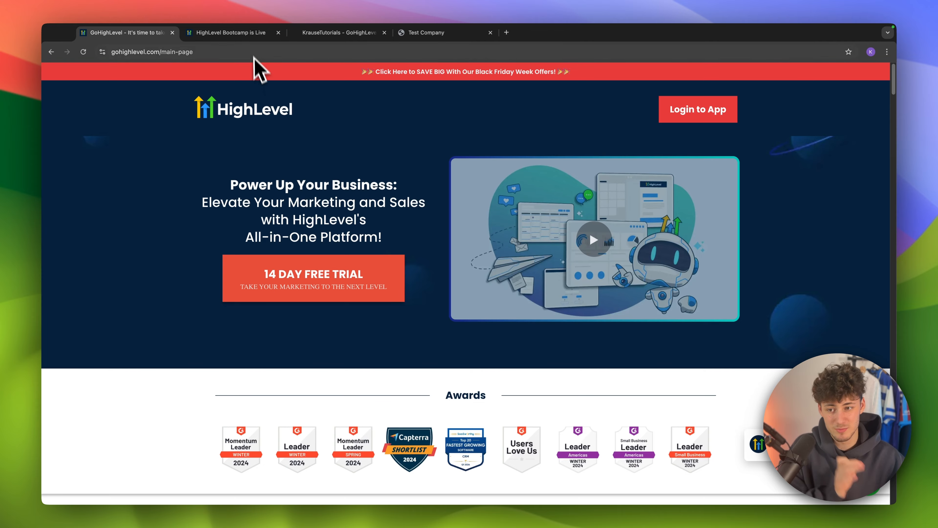
Read the 30-day free trial and free live bootcamp offer on the HighLevel Bootcamp page
{"action": "left_click", "coordinate": [244, 34]}
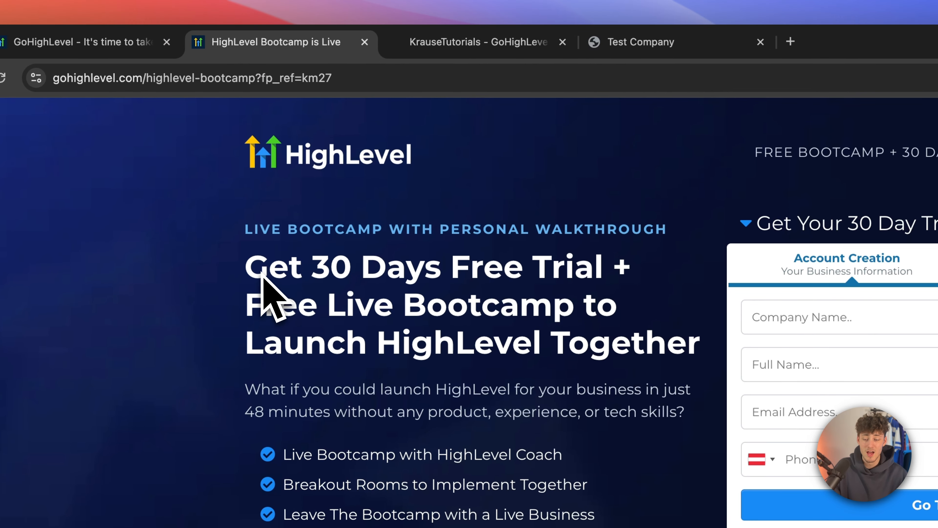
{"action": "left_click_drag", "start_coordinate": [245, 269], "coordinate": [609, 266]}
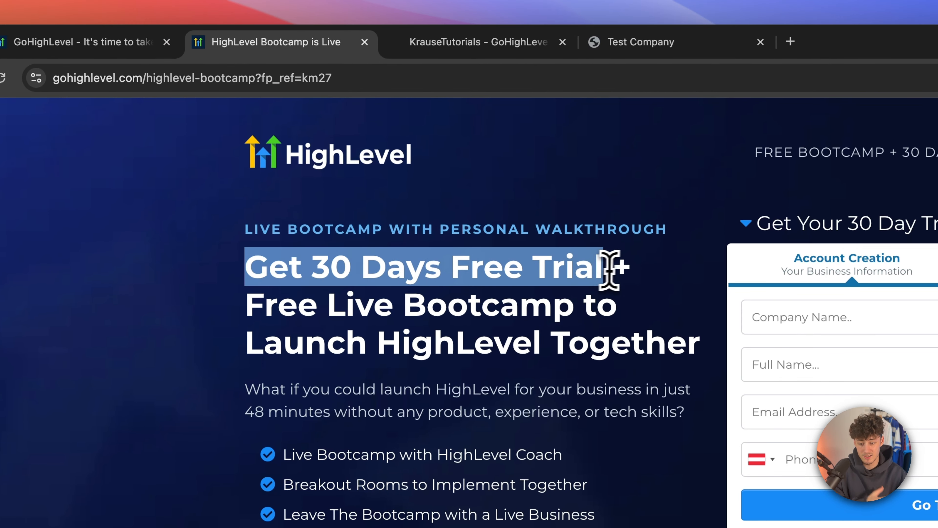
{"action": "left_click", "coordinate": [600, 266]}
{"action": "left_click_drag", "start_coordinate": [247, 307], "coordinate": [620, 314]}
{"action": "left_click", "coordinate": [638, 304]}
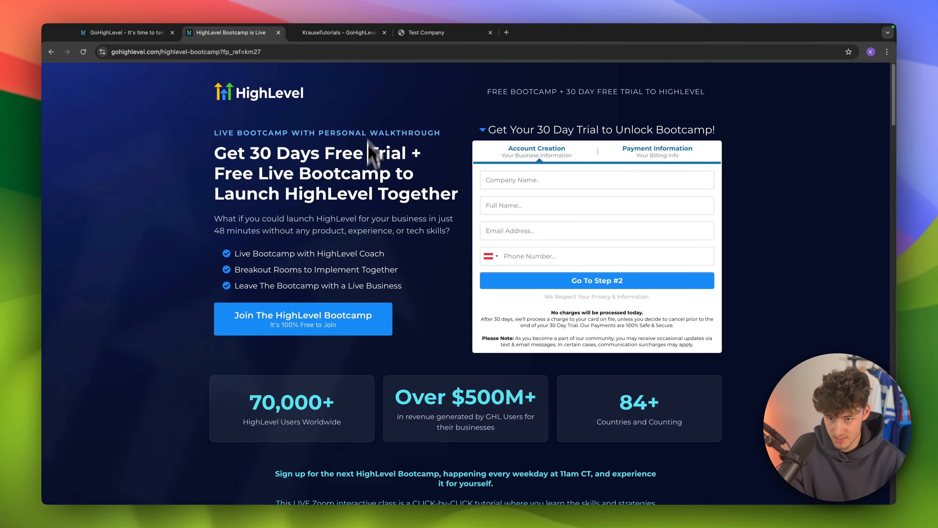
Read the affiliate bonus list on the KrauseTutorials GoHighLevel page and preview its landing page template
{"action": "left_click", "coordinate": [339, 32]}
{"action": "left_click_drag", "start_coordinate": [247, 300], "coordinate": [614, 432]}
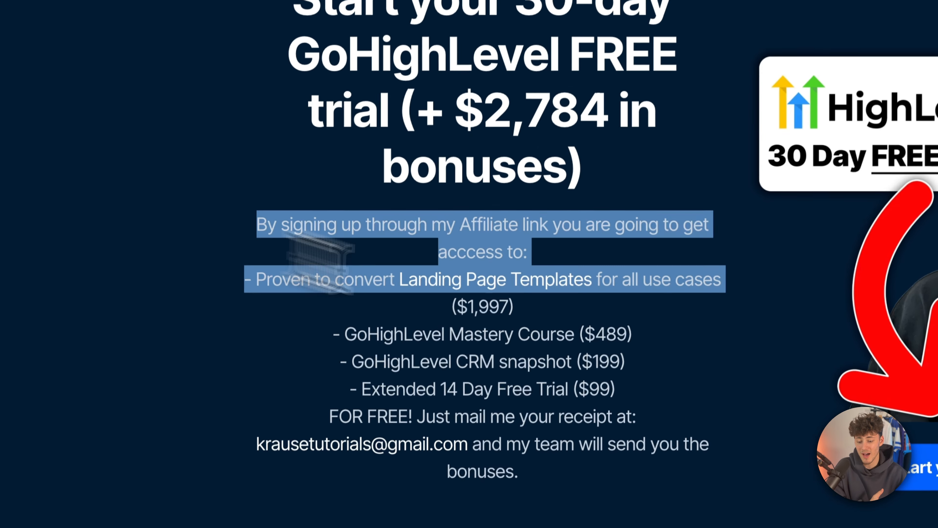
{"action": "left_click", "coordinate": [335, 432]}
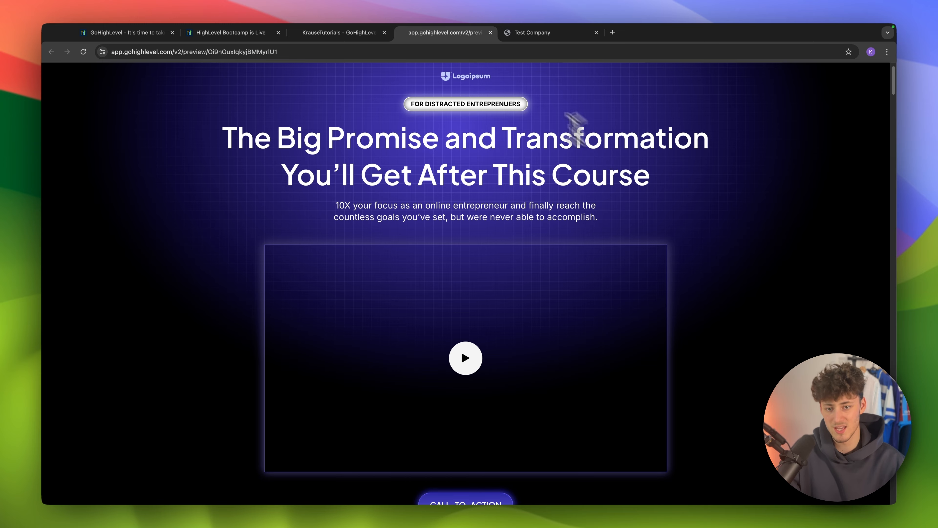
{"action": "key", "text": "super+w"}
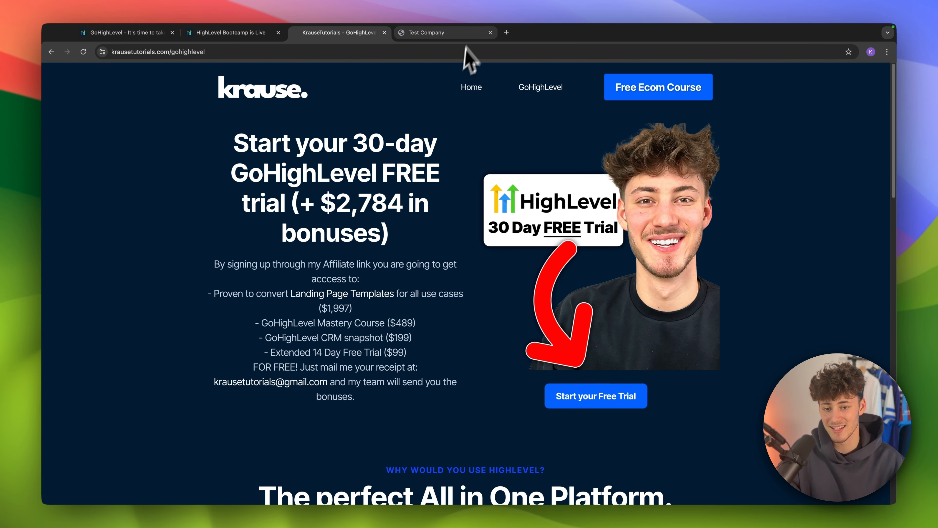
Switch to the Test Company account and view its Agency Dashboard and Reselling page
{"action": "left_click", "coordinate": [460, 36]}
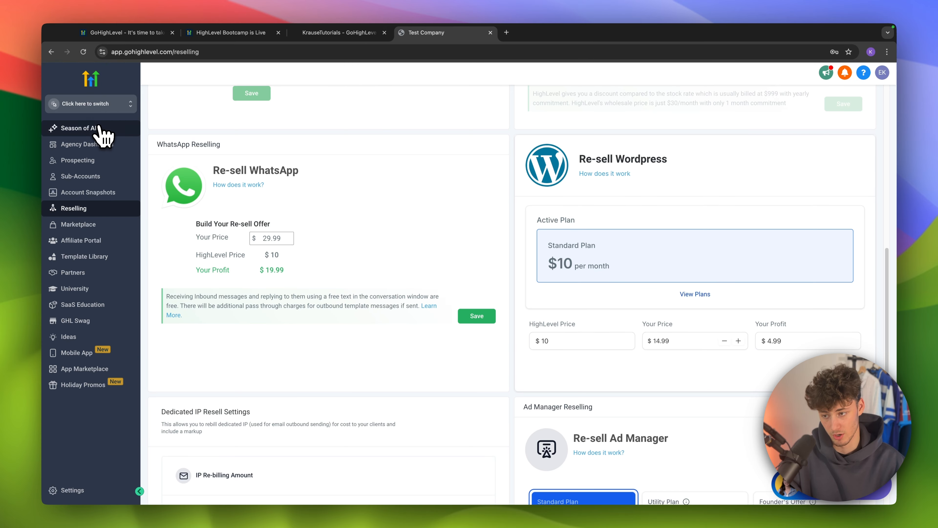
{"action": "left_click", "coordinate": [98, 144]}
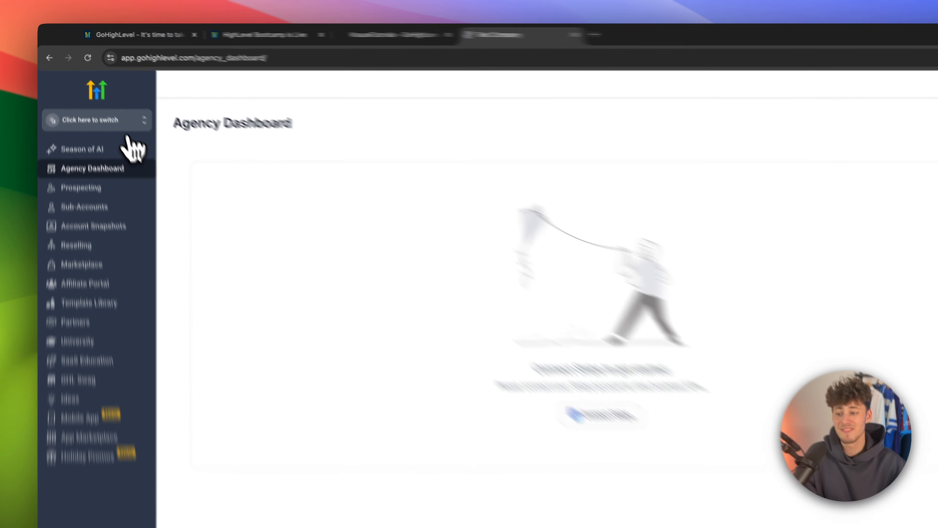
{"action": "left_click", "coordinate": [118, 105]}
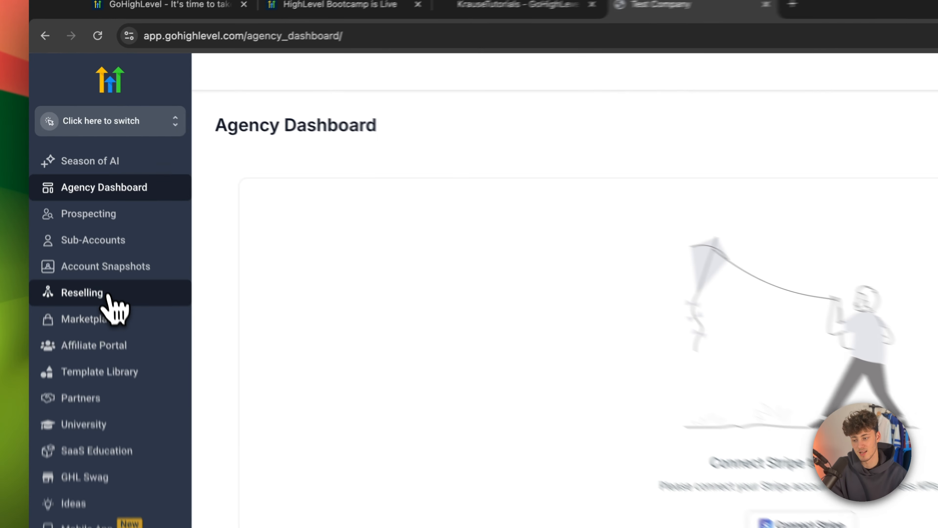
{"action": "left_click", "coordinate": [74, 208]}
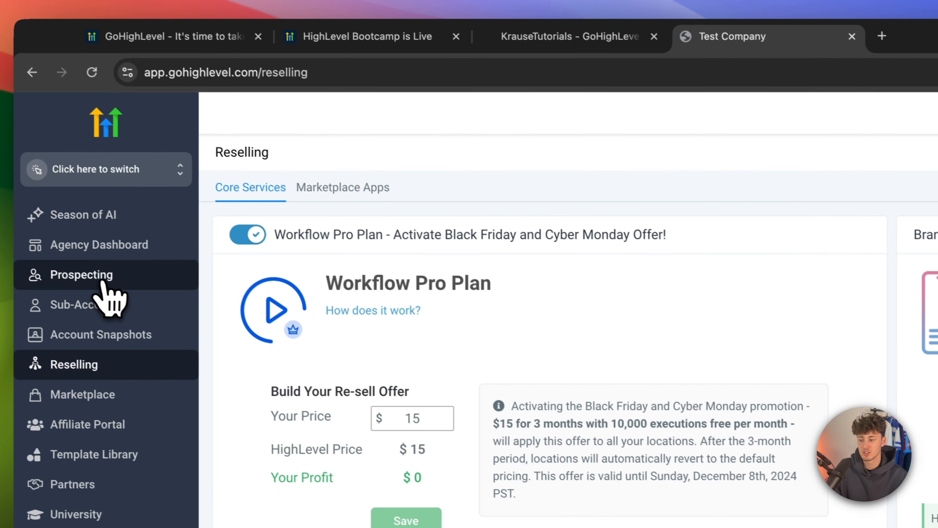
View the Prospect Accounts page in the Prospecting section and return to the Agency Dashboard
{"action": "left_click", "coordinate": [114, 289]}
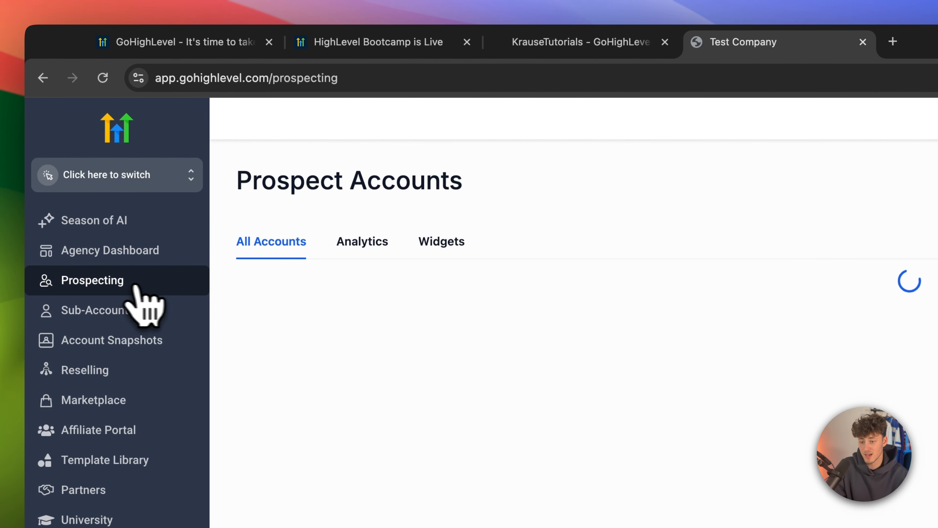
{"action": "left_click_drag", "start_coordinate": [253, 181], "coordinate": [456, 184]}
{"action": "left_click", "coordinate": [458, 185]}
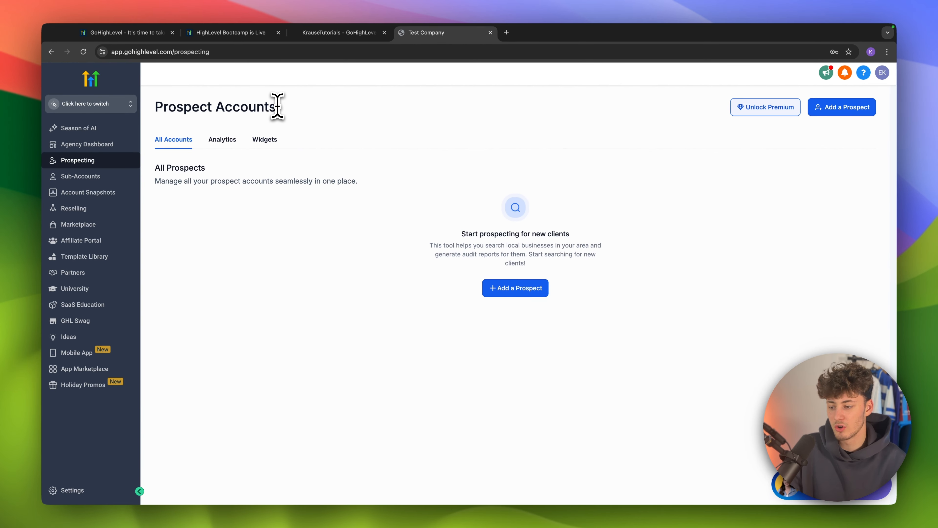
{"action": "left_click", "coordinate": [87, 144]}
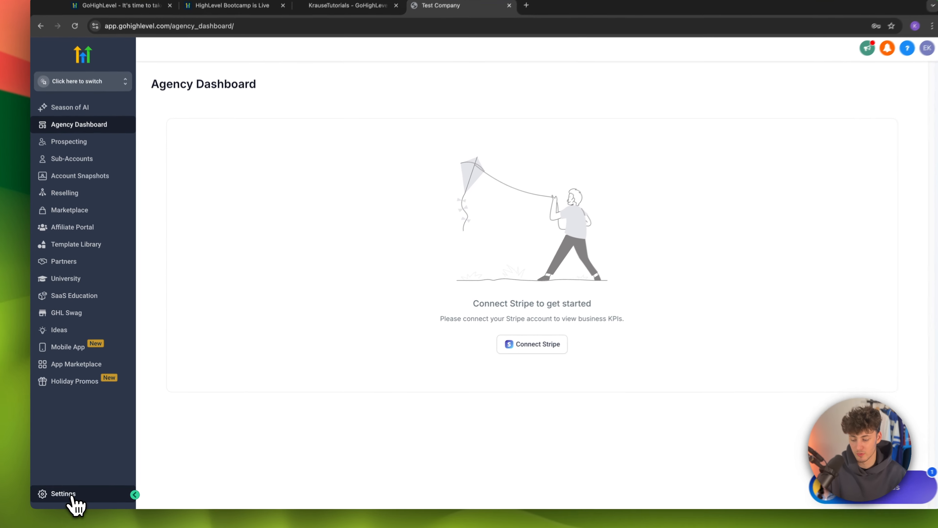
Open the agency's Company settings and review the company data fields down to the whitelabel domain and custom JavaScript
{"action": "left_click", "coordinate": [89, 491]}
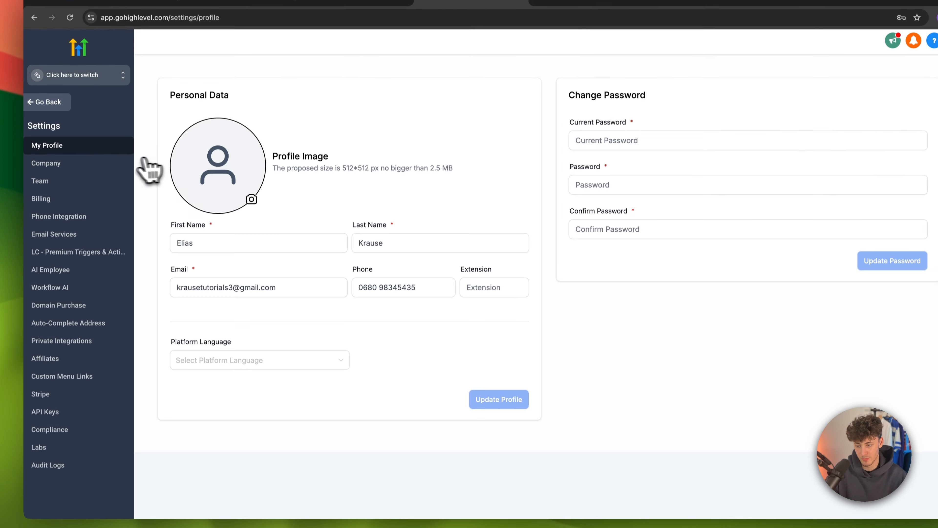
{"action": "left_click", "coordinate": [76, 156]}
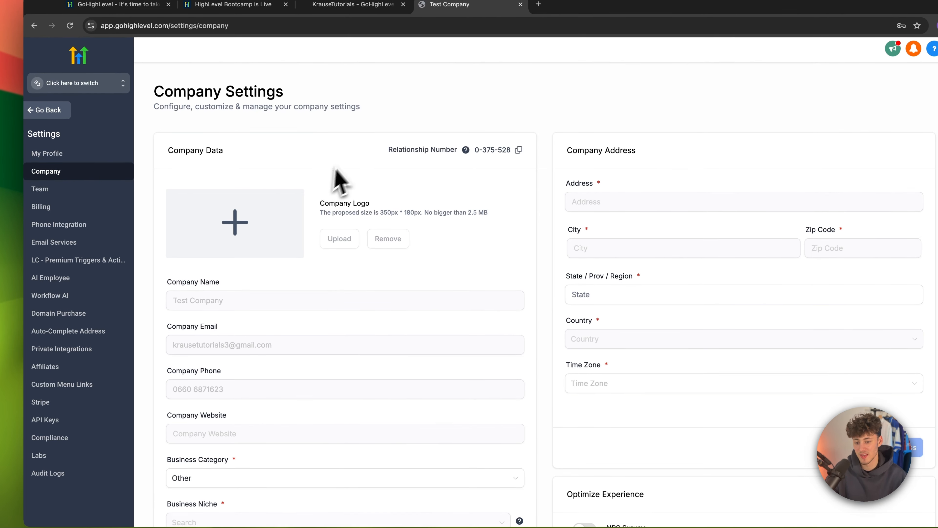
{"action": "scroll", "coordinate": [330, 204], "scroll_direction": "down", "scroll_amount": 5}
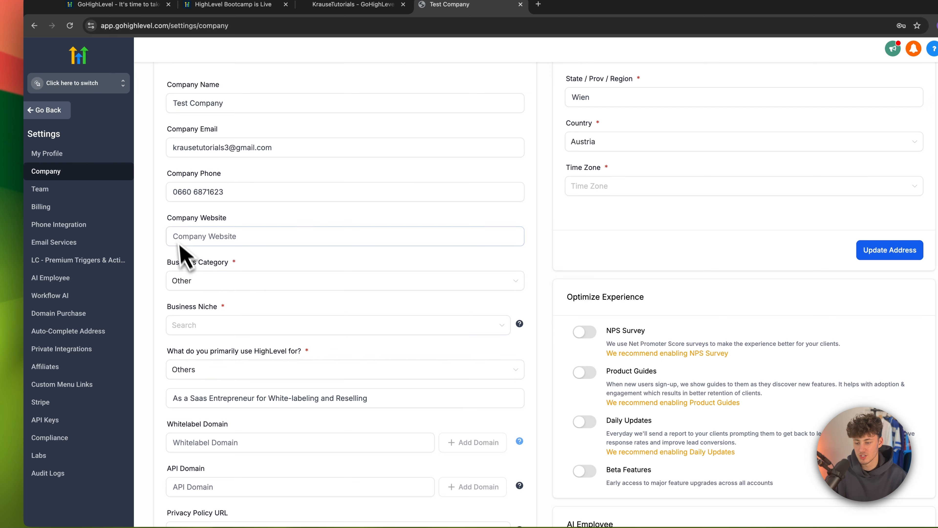
{"action": "scroll", "coordinate": [258, 233], "scroll_direction": "down", "scroll_amount": 4}
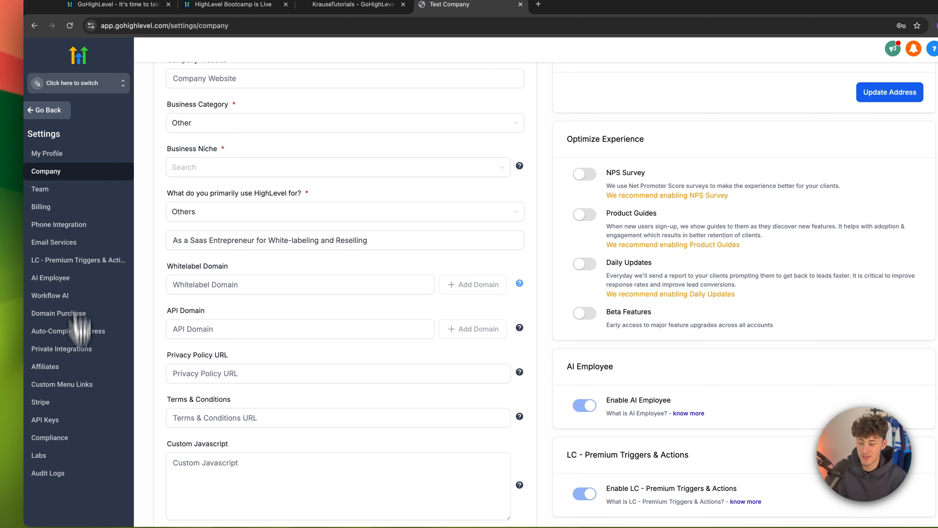
Examine the Stripe integration settings and return to the Agency Dashboard
{"action": "left_click", "coordinate": [76, 404]}
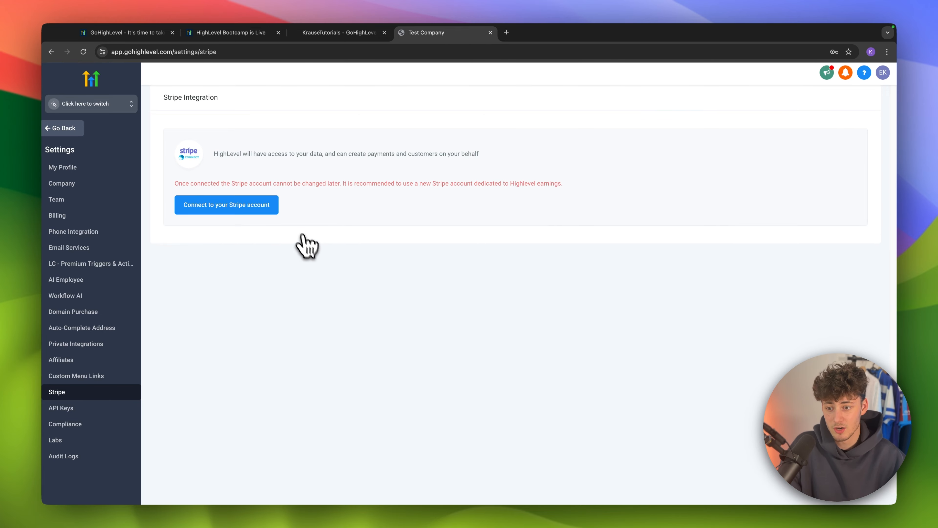
{"action": "left_click_drag", "start_coordinate": [164, 98], "coordinate": [297, 109]}
{"action": "left_click", "coordinate": [292, 114]}
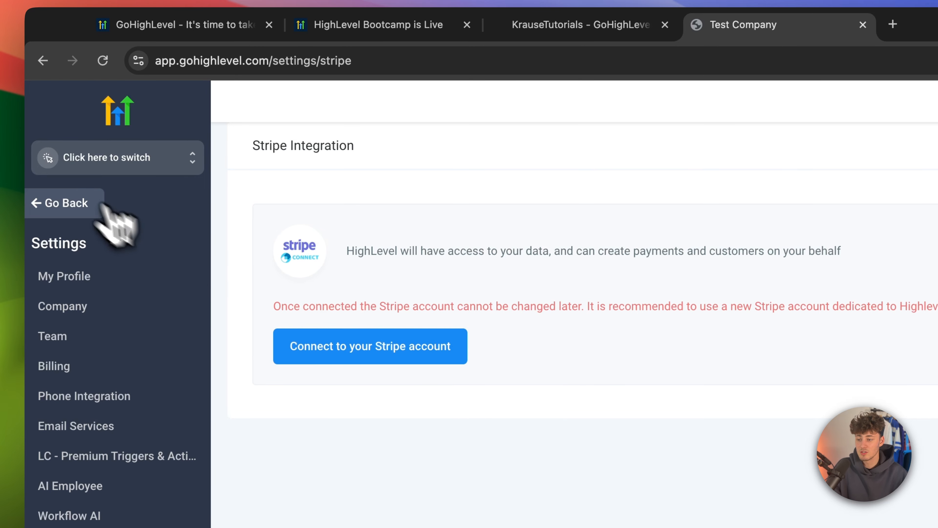
{"action": "left_click", "coordinate": [89, 211]}
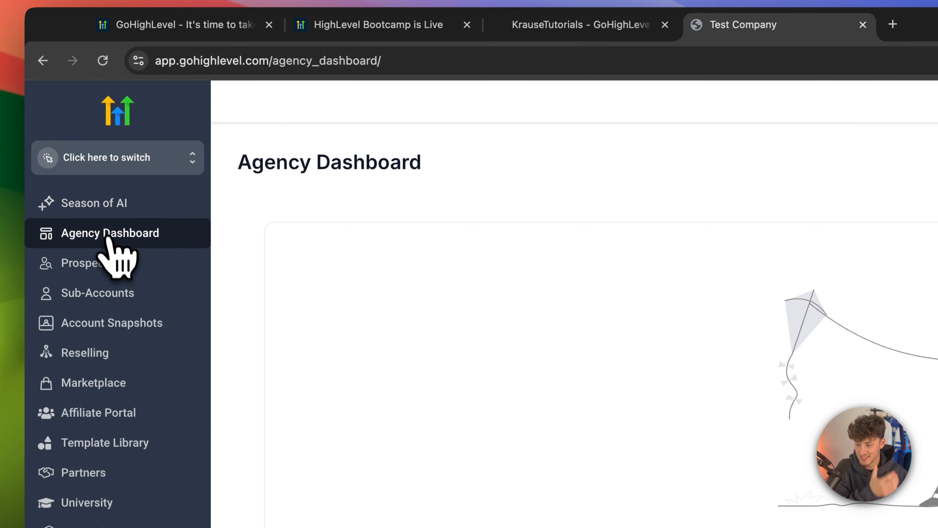
Start adding a sub-account, browse the snapshot templates, choose Blank Snapshot and dismiss the location access request
{"action": "left_click", "coordinate": [122, 294]}
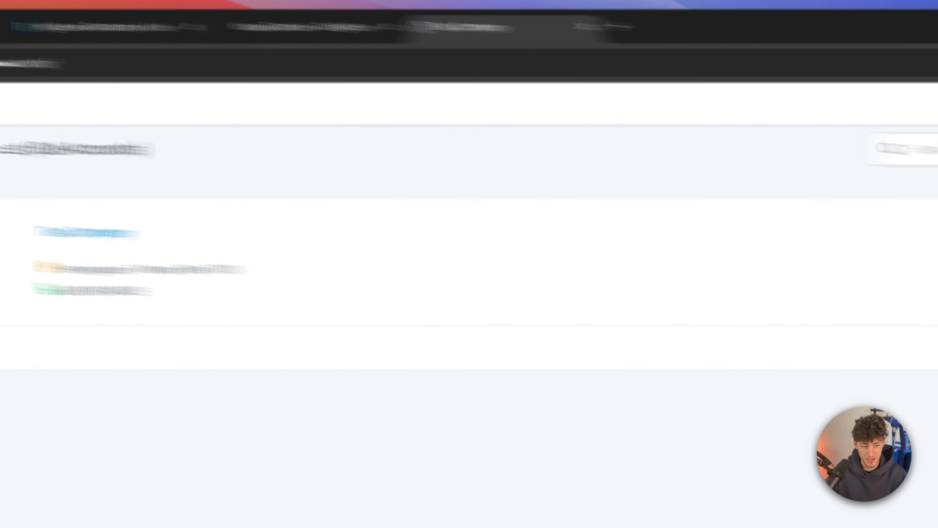
{"action": "left_click", "coordinate": [789, 118]}
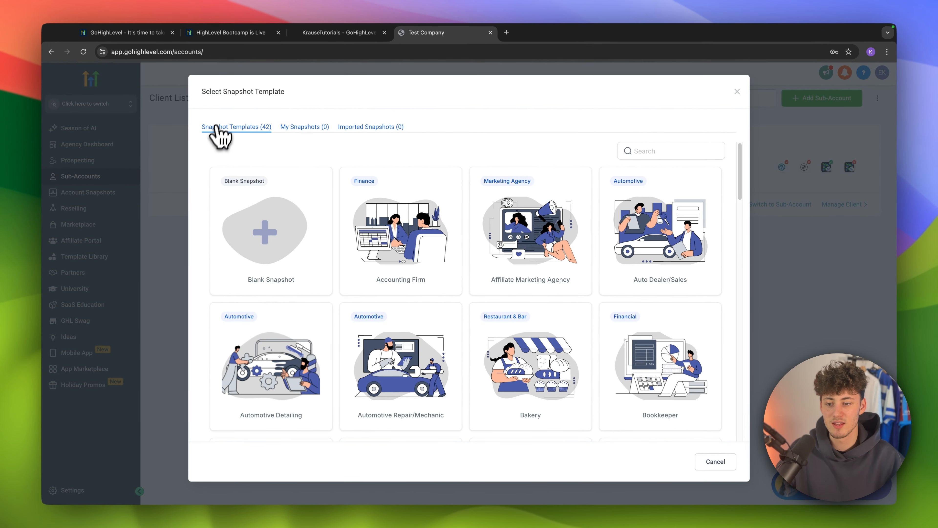
{"action": "scroll", "coordinate": [667, 301], "scroll_direction": "down", "scroll_amount": 20}
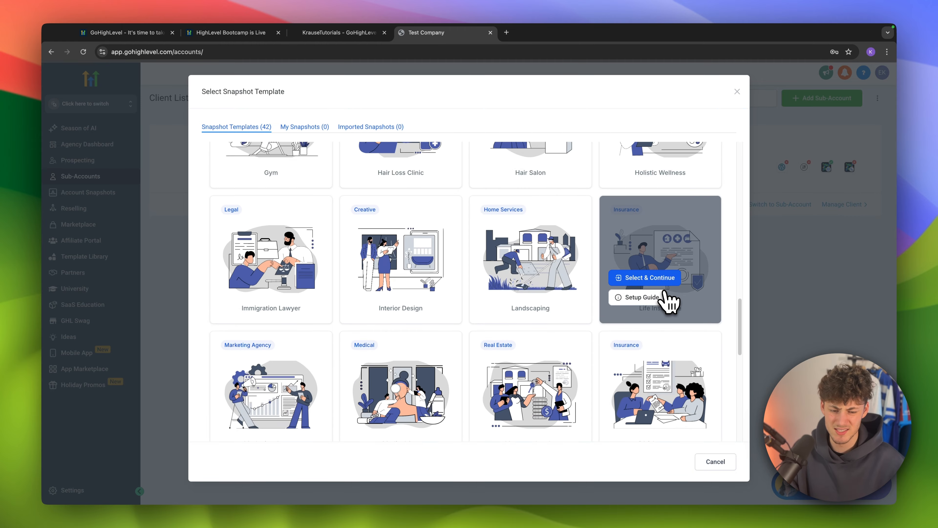
{"action": "scroll", "coordinate": [665, 292], "scroll_direction": "down", "scroll_amount": 8}
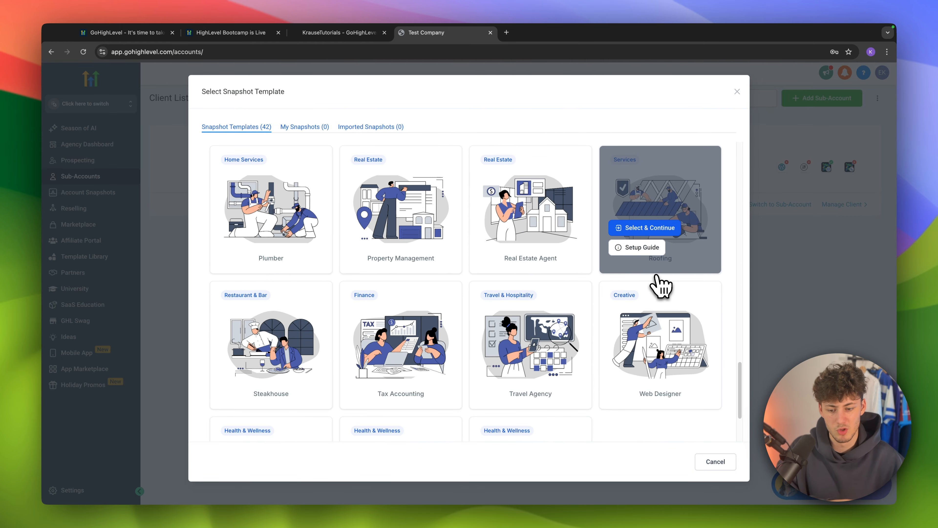
{"action": "scroll", "coordinate": [660, 286], "scroll_direction": "up", "scroll_amount": 20}
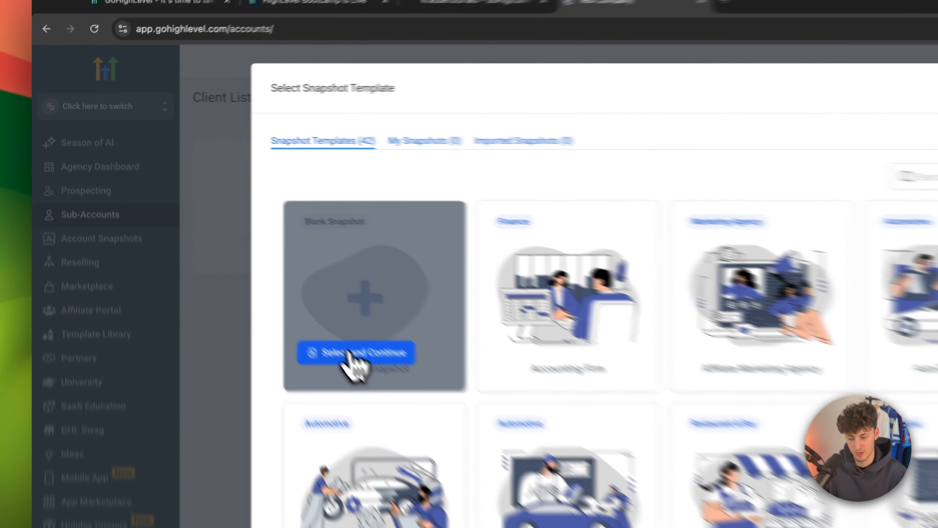
{"action": "left_click", "coordinate": [238, 273]}
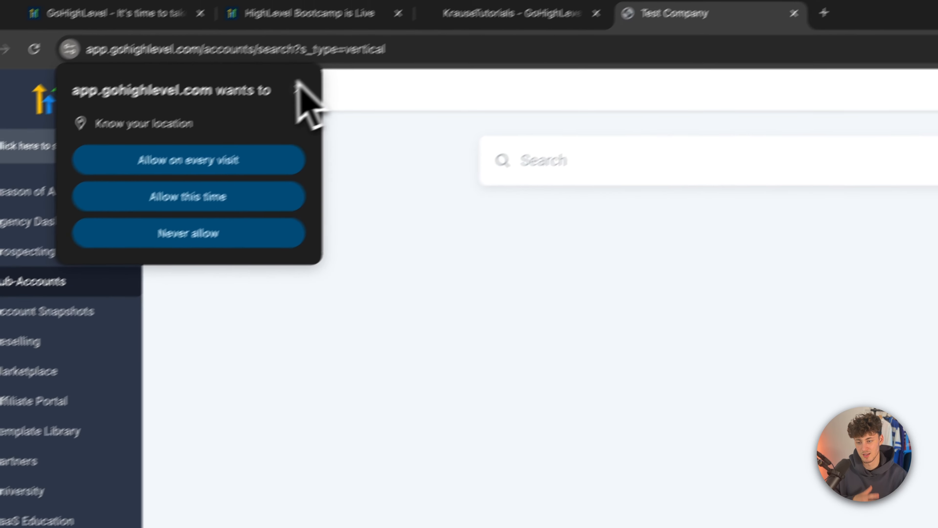
{"action": "left_click", "coordinate": [298, 89]}
Search the map for Starbucks and pick the Starbucks Reserve Roastery New York
{"action": "left_click", "coordinate": [693, 173]}
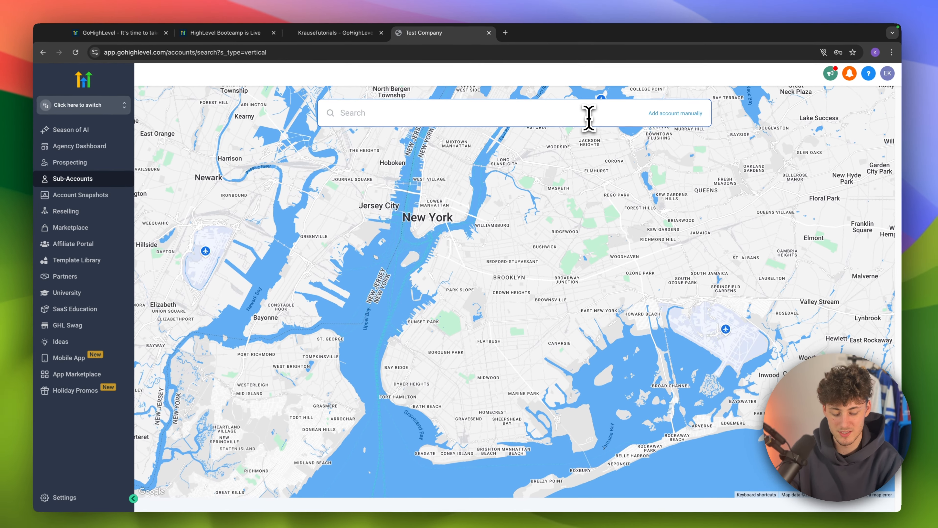
{"action": "type", "text": "Stza"}
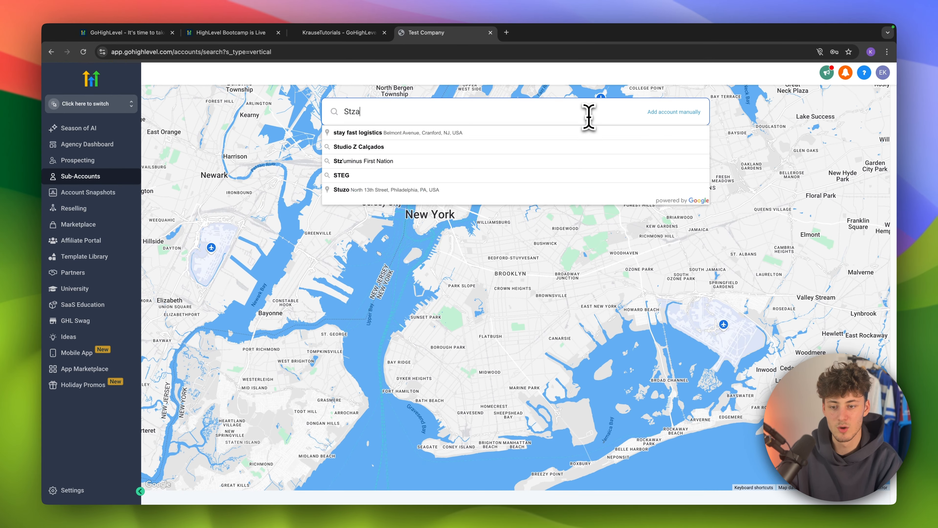
{"action": "key", "text": "BackSpace"}
{"action": "key", "text": "BackSpace"}
{"action": "type", "text": "arbuck"}
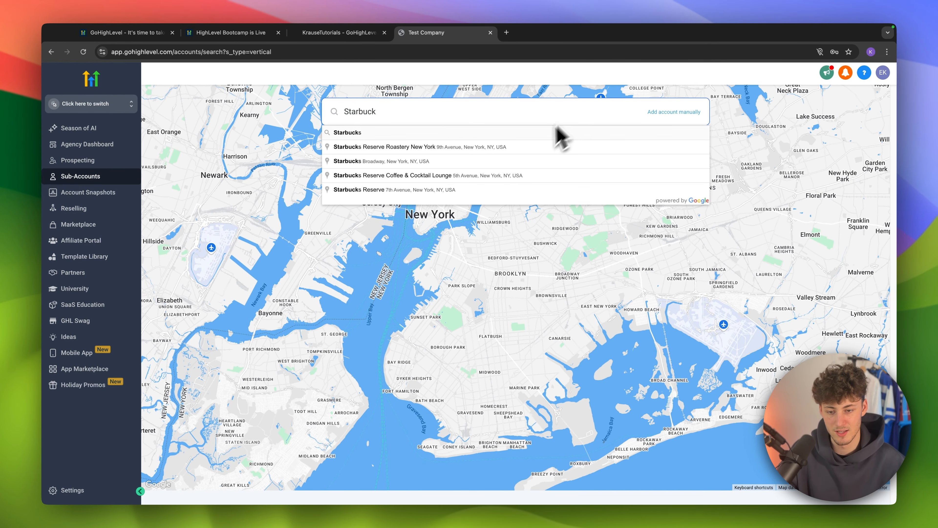
{"action": "left_click", "coordinate": [404, 150]}
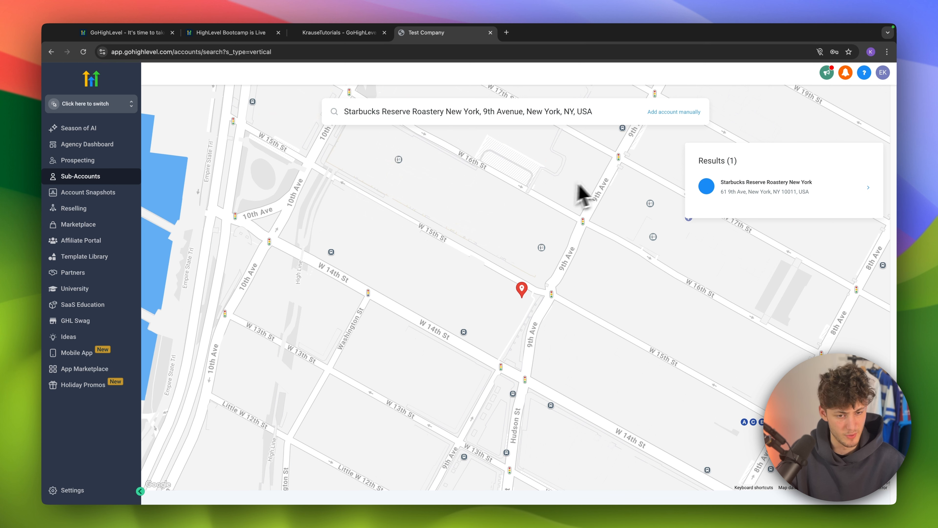
Choose to add the account manually and enter the client's first name, last name and e-mail address
{"action": "left_click", "coordinate": [678, 112]}
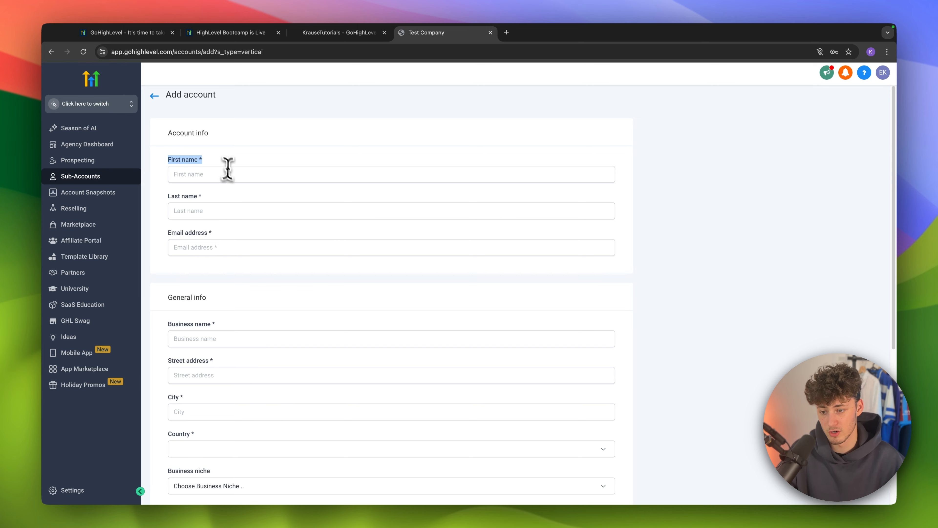
{"action": "left_click", "coordinate": [228, 172]}
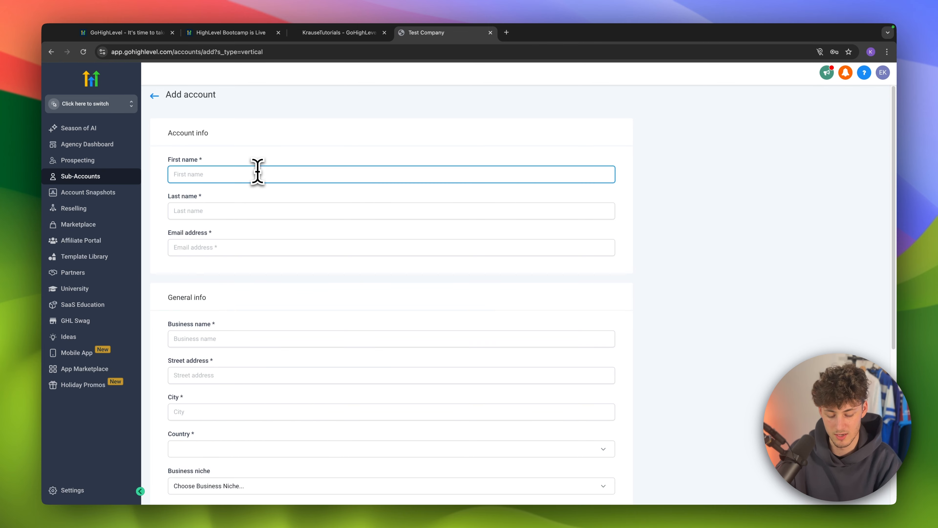
{"action": "type", "text": "Elon"}
{"action": "key", "text": "Tab"}
{"action": "type", "text": "M"}
{"action": "key", "text": "Tab"}
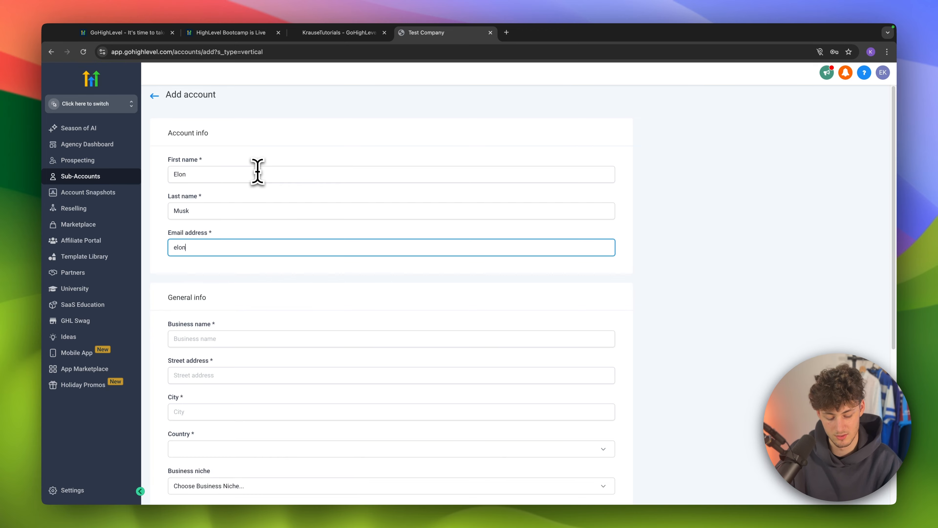
Complete the general info with business name and street address SpaceX, city New York and country United States, and save the account
{"action": "scroll", "coordinate": [262, 373], "scroll_direction": "up", "scroll_amount": 4}
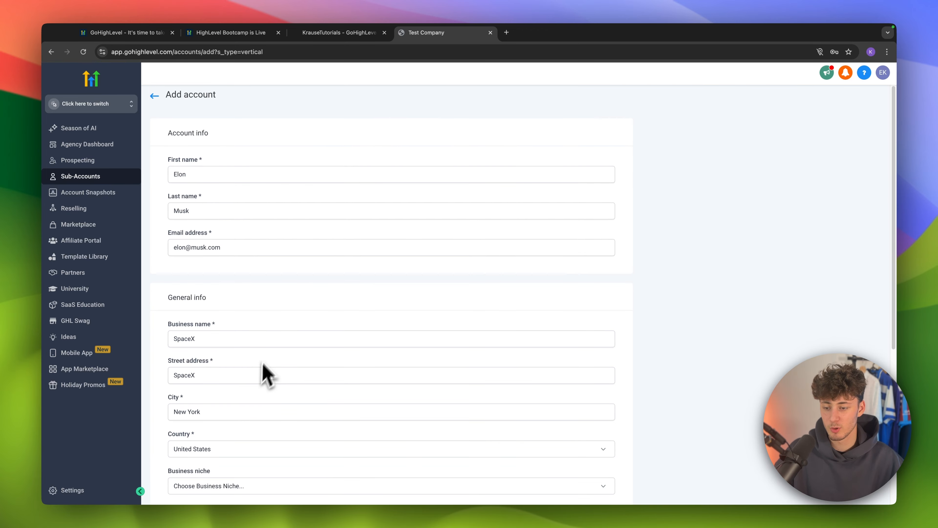
{"action": "scroll", "coordinate": [261, 366], "scroll_direction": "down", "scroll_amount": 7}
{"action": "left_click", "coordinate": [183, 474]}
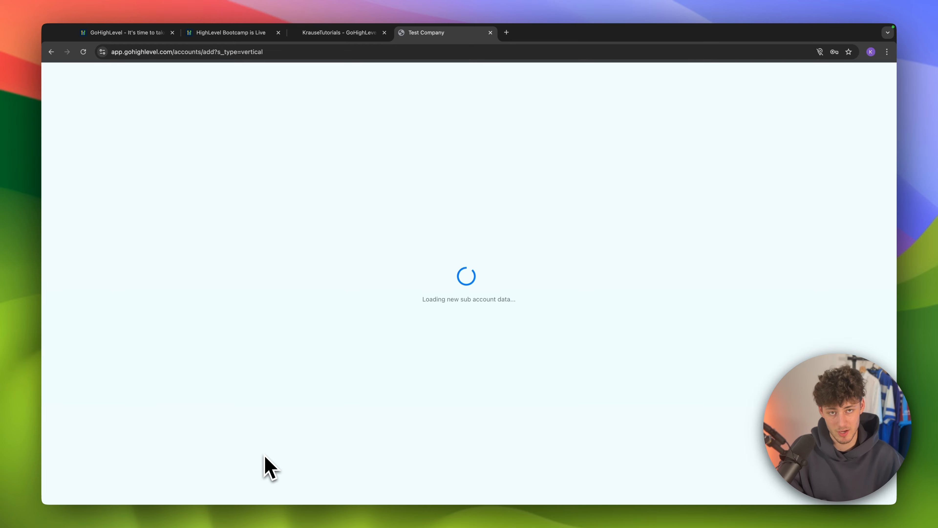
Dismiss the location access request and switch to the SpaceX sub-account
{"action": "left_click", "coordinate": [154, 116]}
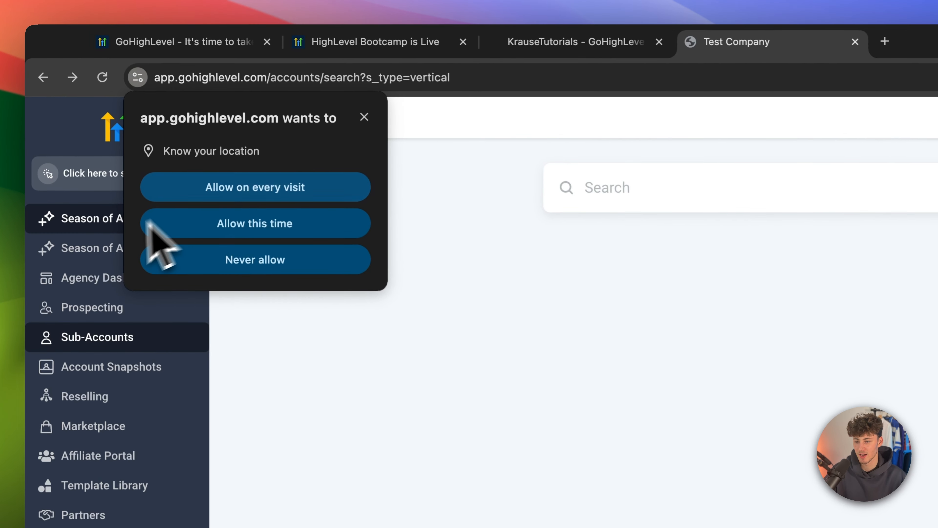
{"action": "left_click", "coordinate": [230, 87]}
{"action": "left_click", "coordinate": [173, 185]}
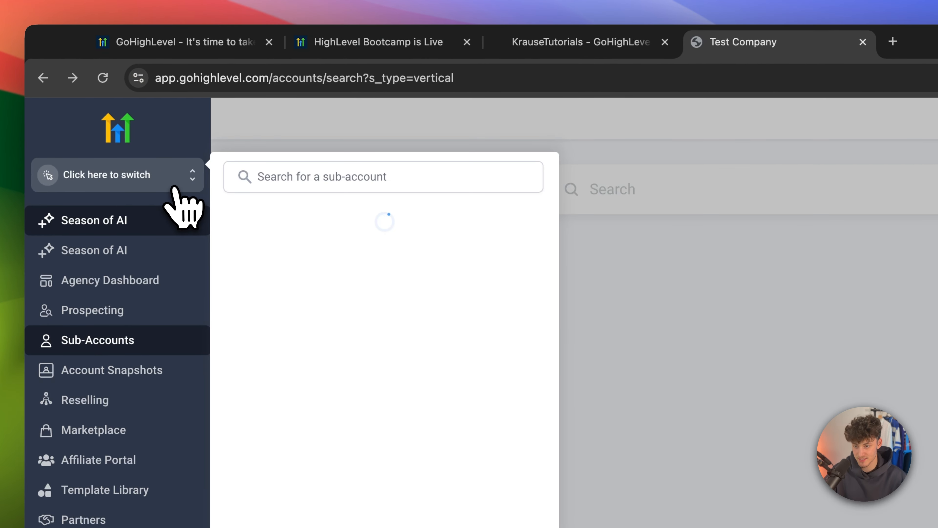
{"action": "left_click", "coordinate": [137, 181]}
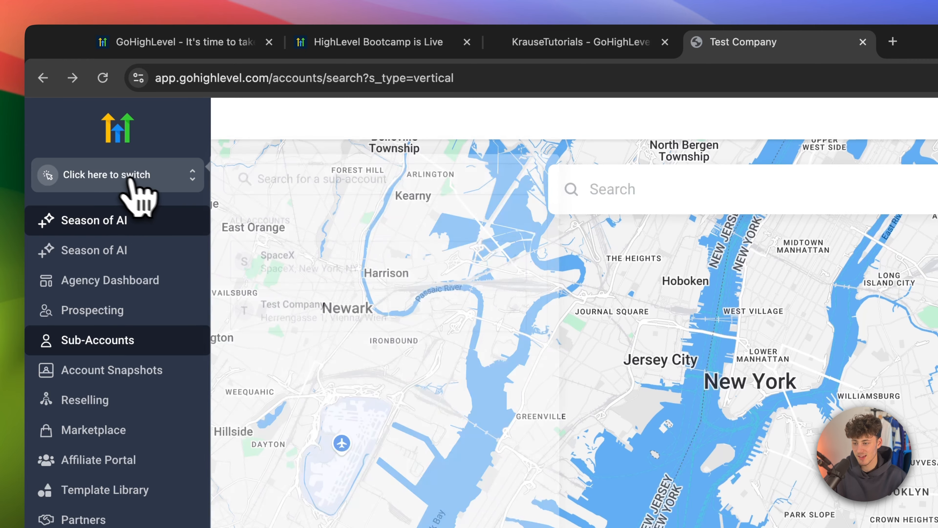
{"action": "left_click", "coordinate": [131, 187]}
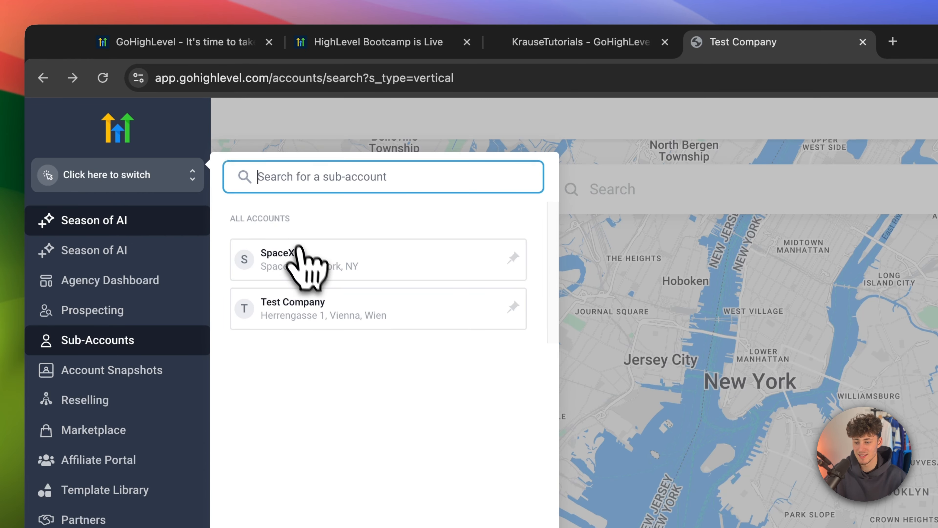
{"action": "left_click", "coordinate": [299, 260]}
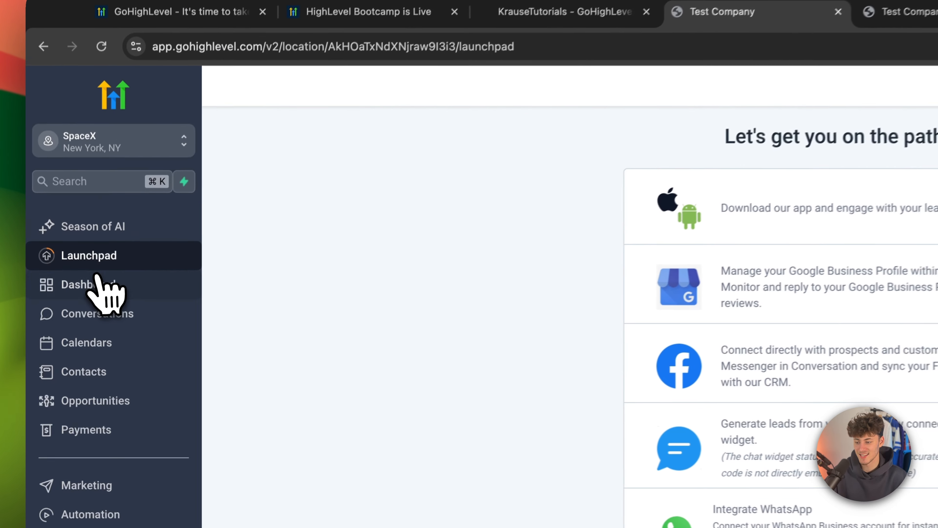
Open the SpaceX sub-account's dashboard and examine its widgets down to the Lead Source and Google Analytics reports
{"action": "left_click", "coordinate": [96, 283]}
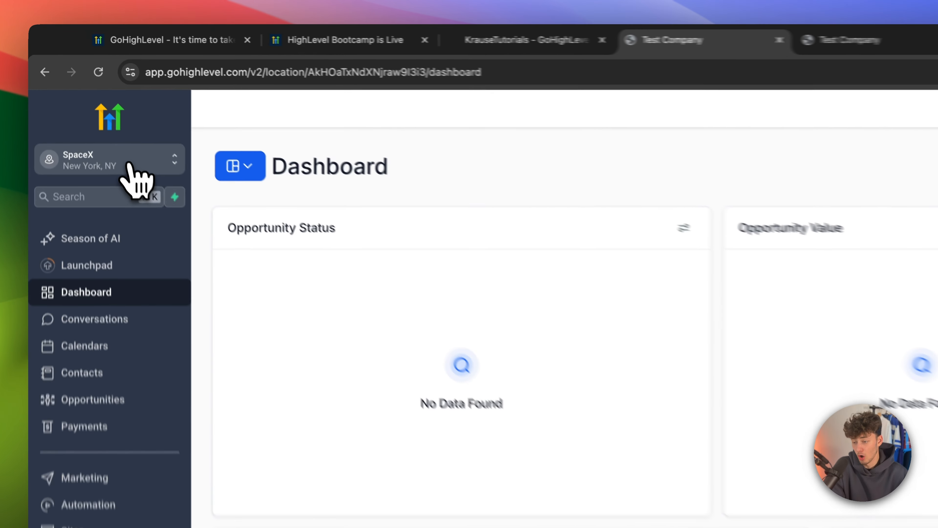
{"action": "left_click", "coordinate": [97, 105]}
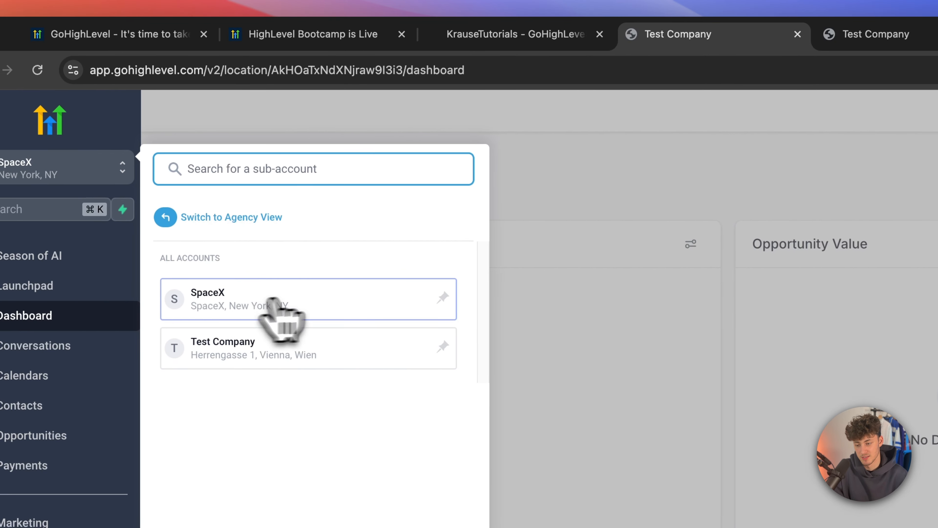
{"action": "left_click", "coordinate": [261, 301]}
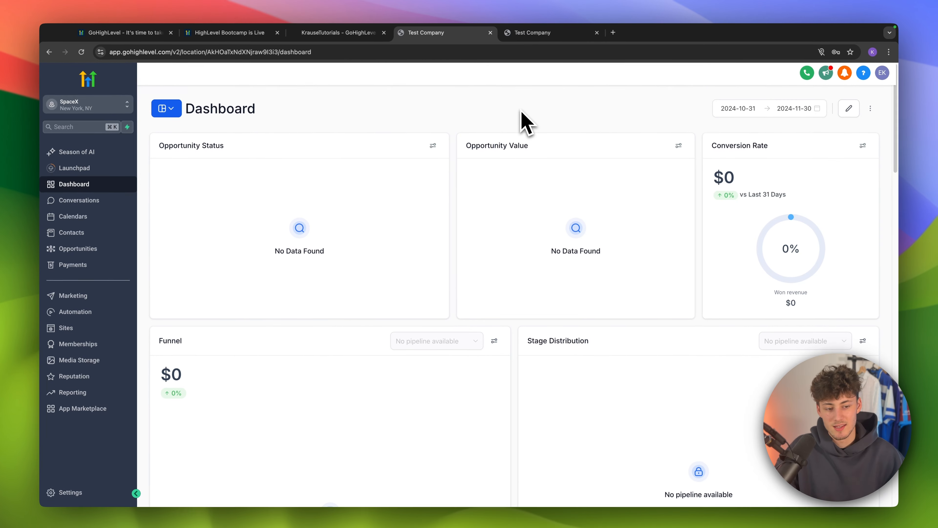
{"action": "scroll", "coordinate": [707, 167], "scroll_direction": "down", "scroll_amount": 5}
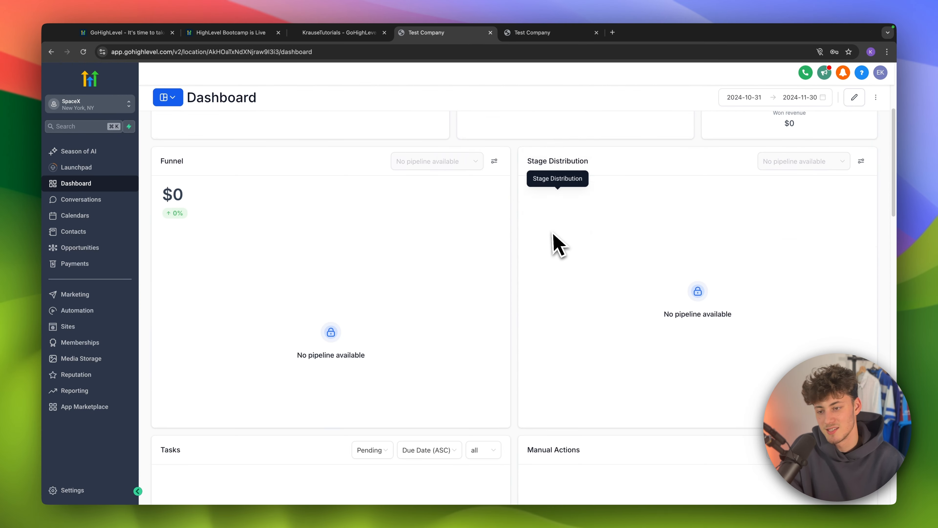
{"action": "scroll", "coordinate": [565, 249], "scroll_direction": "up", "scroll_amount": 6}
{"action": "scroll", "coordinate": [594, 265], "scroll_direction": "down", "scroll_amount": 8}
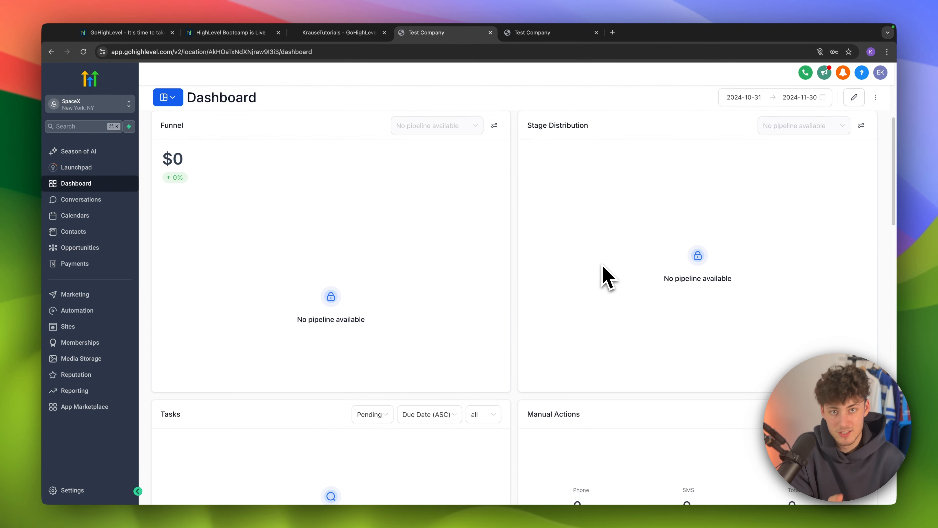
{"action": "scroll", "coordinate": [624, 218], "scroll_direction": "down", "scroll_amount": 8}
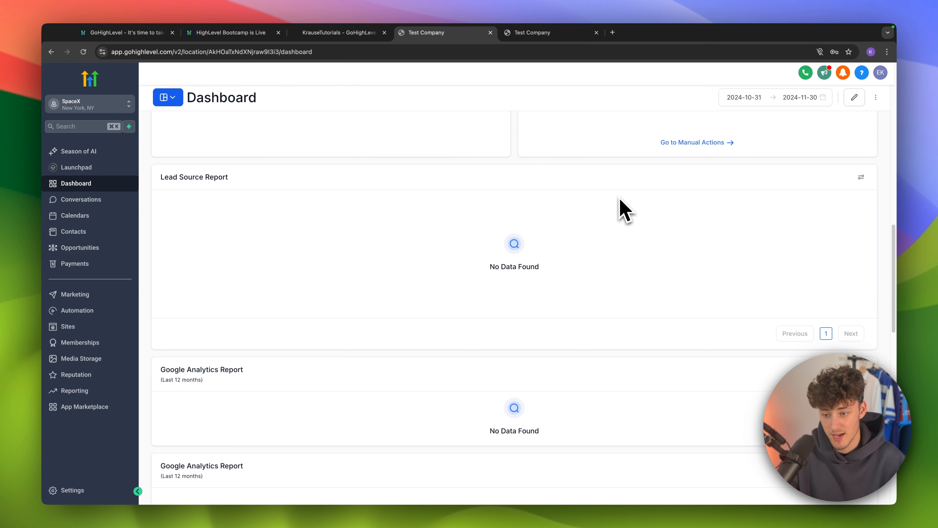
{"action": "scroll", "coordinate": [624, 209], "scroll_direction": "up", "scroll_amount": 7}
{"action": "scroll", "coordinate": [619, 207], "scroll_direction": "up", "scroll_amount": 6}
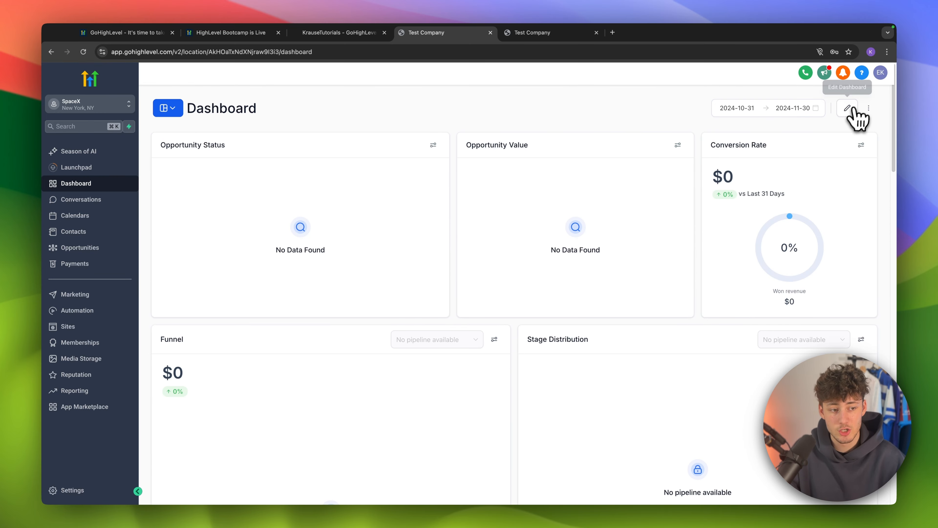
Enter dashboard edit mode, inspect the Opportunity Value widget's options and leave without saving
{"action": "left_click", "coordinate": [847, 110]}
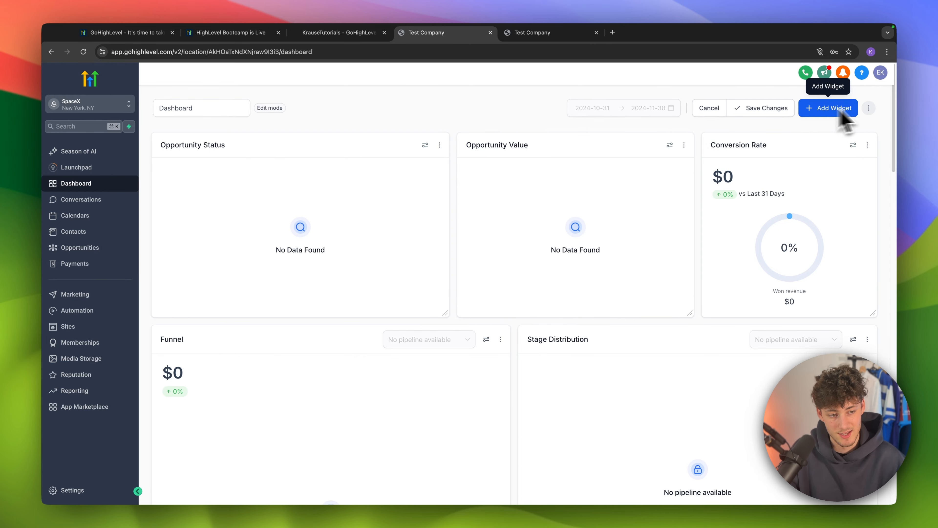
{"action": "scroll", "coordinate": [780, 163], "scroll_direction": "down", "scroll_amount": 1}
{"action": "scroll", "coordinate": [775, 170], "scroll_direction": "up", "scroll_amount": 1}
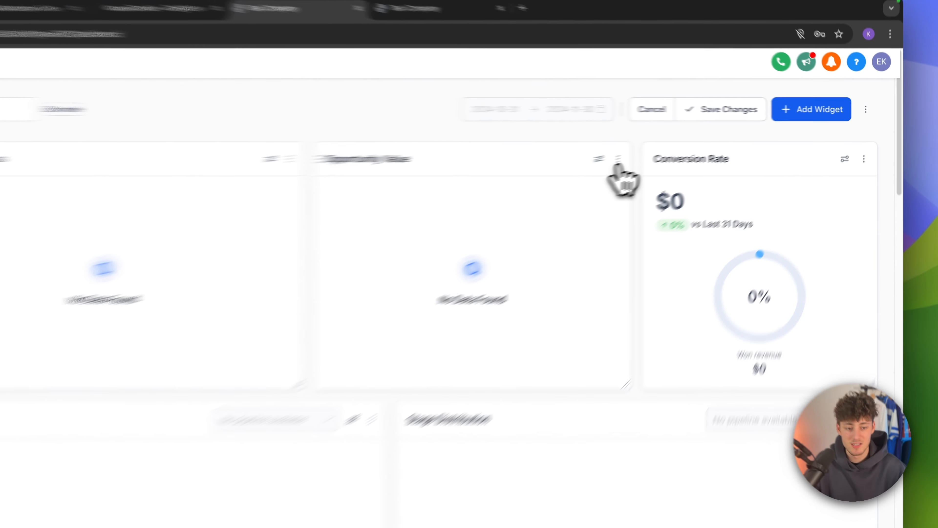
{"action": "left_click", "coordinate": [684, 144]}
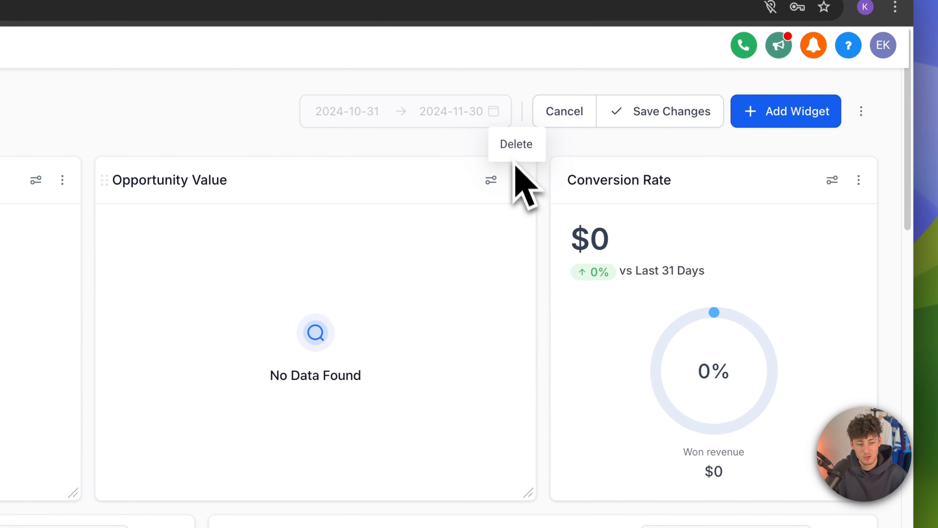
{"action": "scroll", "coordinate": [652, 257], "scroll_direction": "down", "scroll_amount": 1}
{"action": "scroll", "coordinate": [407, 407], "scroll_direction": "down", "scroll_amount": 5}
{"action": "scroll", "coordinate": [506, 272], "scroll_direction": "up", "scroll_amount": 6}
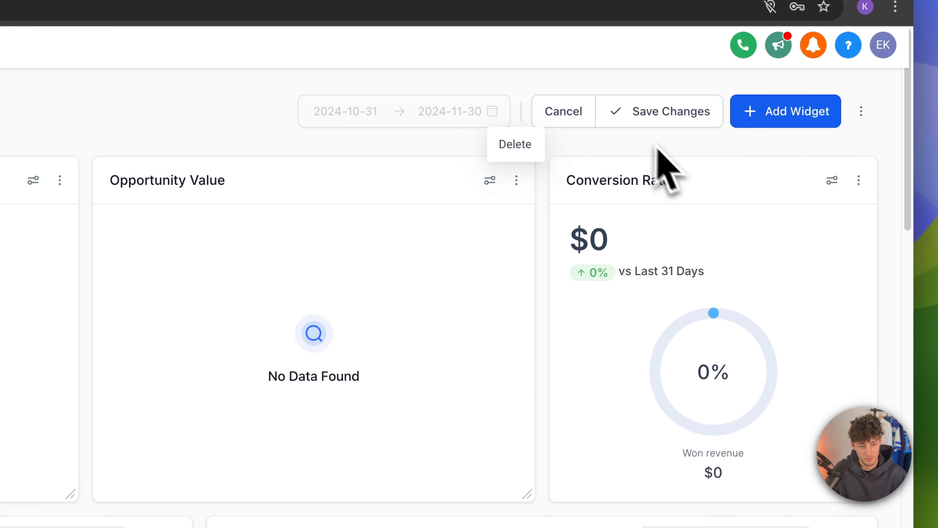
{"action": "left_click", "coordinate": [607, 115]}
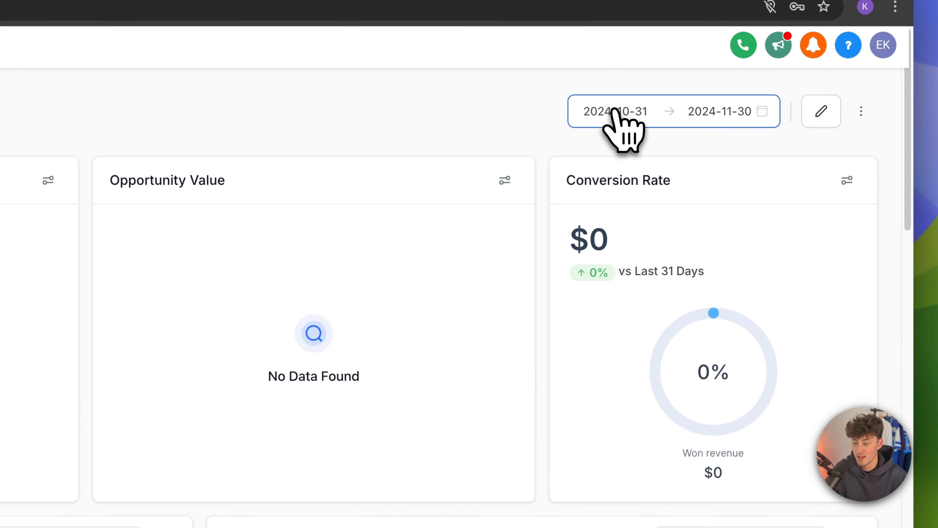
Import contacts from a file into the sub-account, review the column-to-field mapping, submit the import and return to the contact list
{"action": "left_click", "coordinate": [123, 370]}
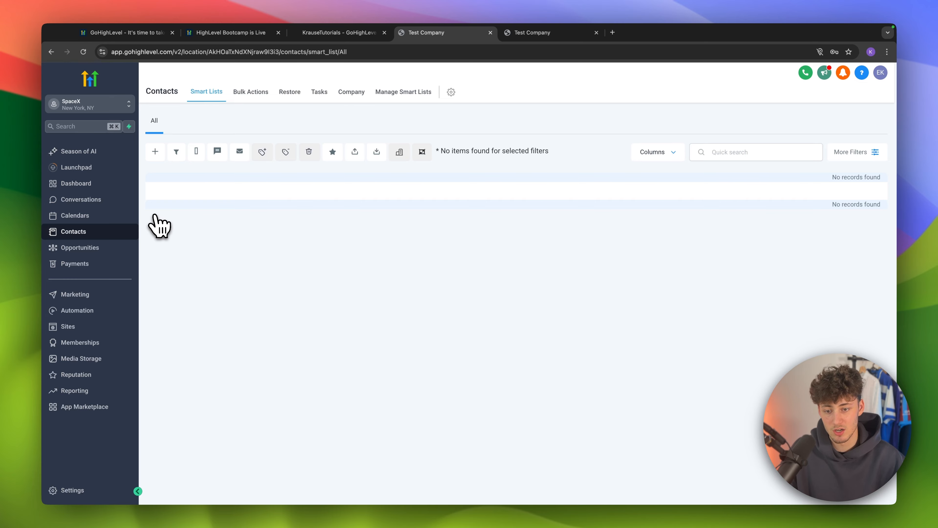
{"action": "left_click", "coordinate": [376, 152]}
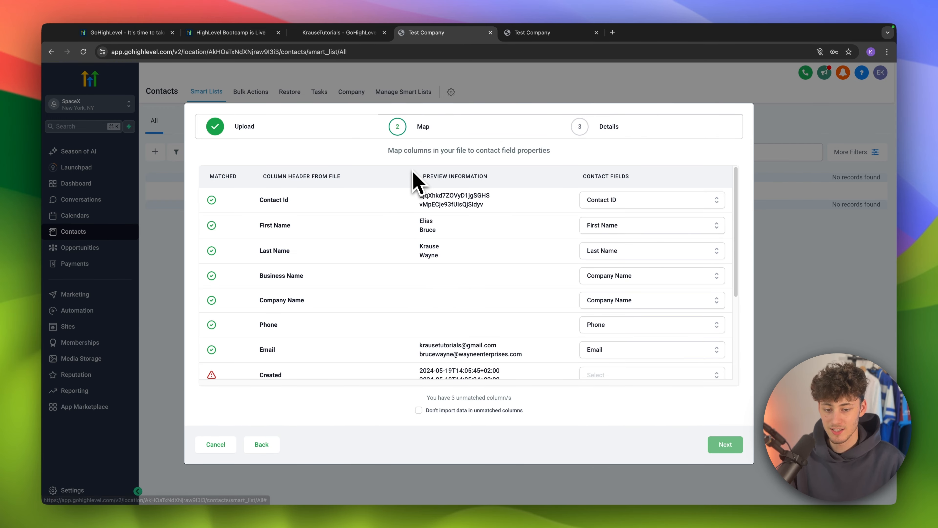
{"action": "scroll", "coordinate": [582, 325], "scroll_direction": "down", "scroll_amount": 3}
{"action": "scroll", "coordinate": [624, 360], "scroll_direction": "up", "scroll_amount": 3}
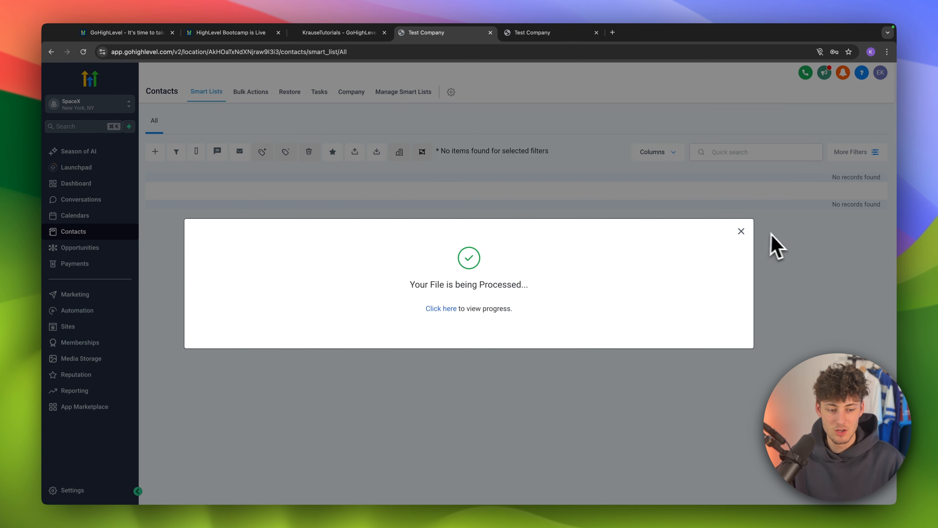
{"action": "left_click", "coordinate": [741, 232]}
{"action": "left_click", "coordinate": [176, 125]}
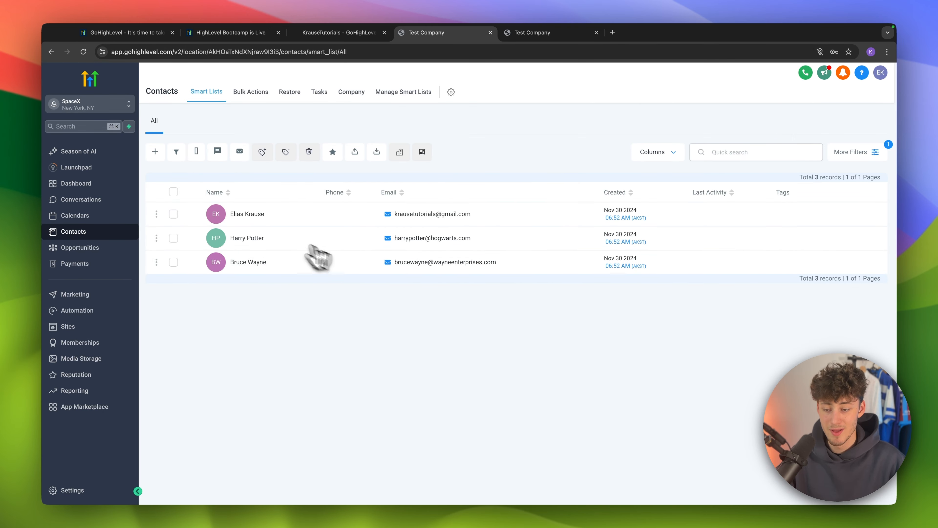
Open the first contact's record and examine its contact type options and General Info section
{"action": "left_click", "coordinate": [246, 214]}
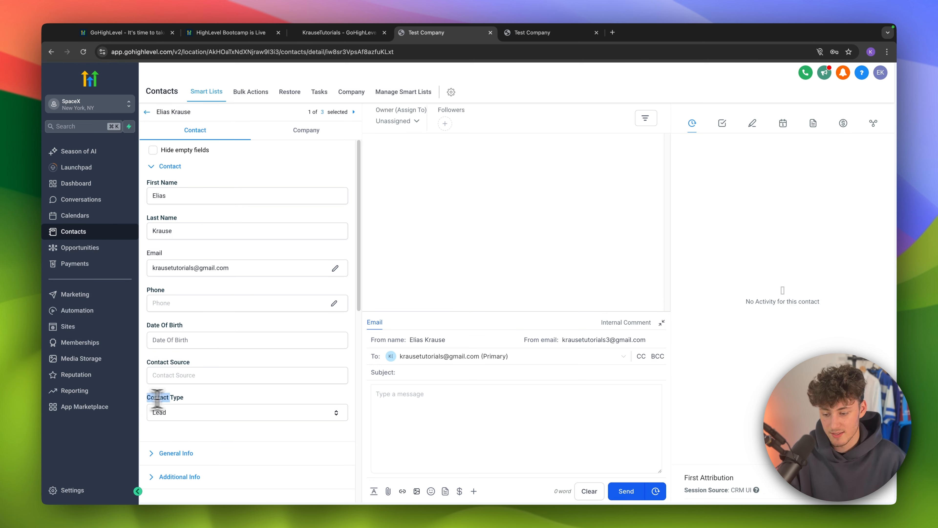
{"action": "left_click", "coordinate": [195, 413]}
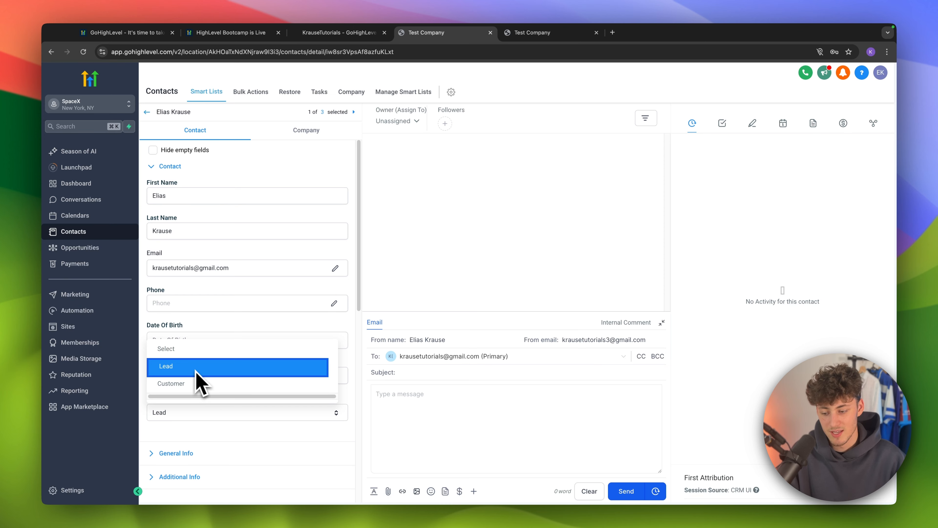
{"action": "scroll", "coordinate": [196, 373], "scroll_direction": "down", "scroll_amount": 2}
{"action": "left_click", "coordinate": [193, 410]}
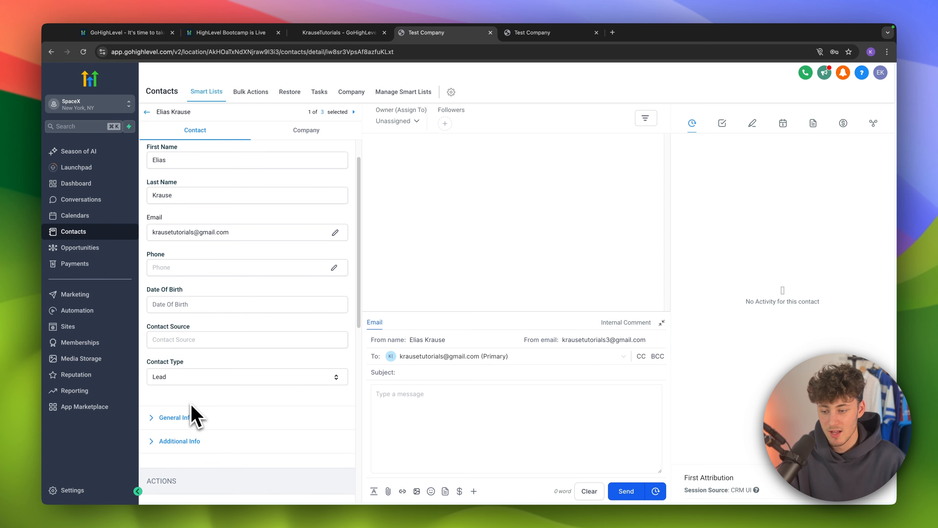
{"action": "left_click", "coordinate": [176, 418]}
{"action": "left_click", "coordinate": [177, 417]}
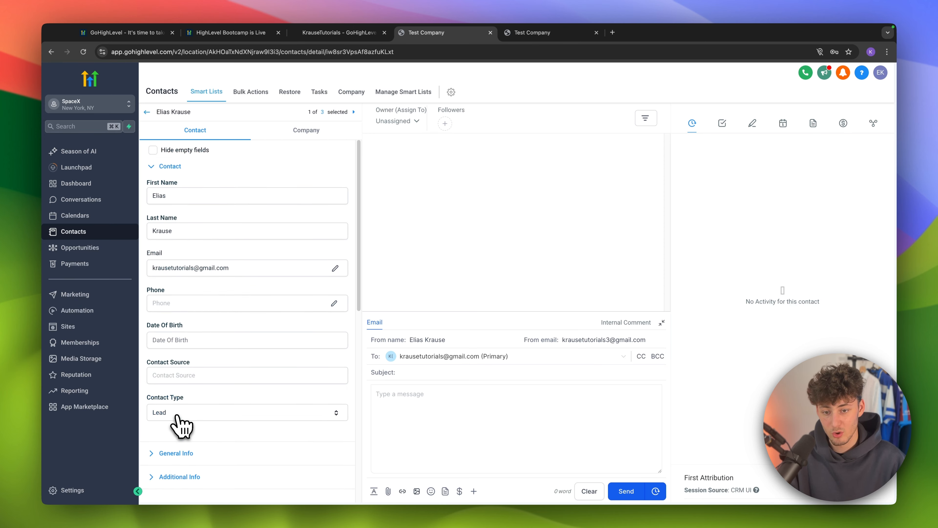
Check the contact's owner assignment options and review the activity, tasks, notes, appointments, documents and payments sections
{"action": "left_click", "coordinate": [416, 122]}
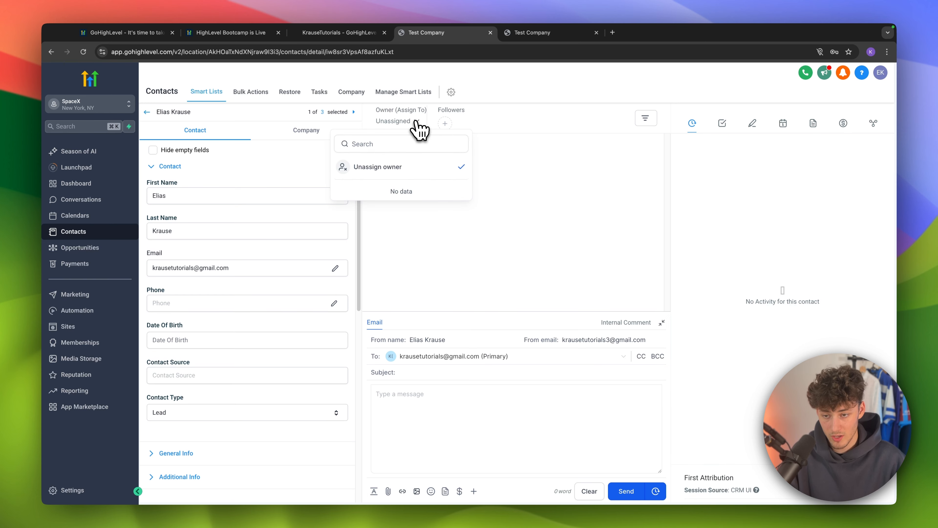
{"action": "left_click", "coordinate": [716, 273]}
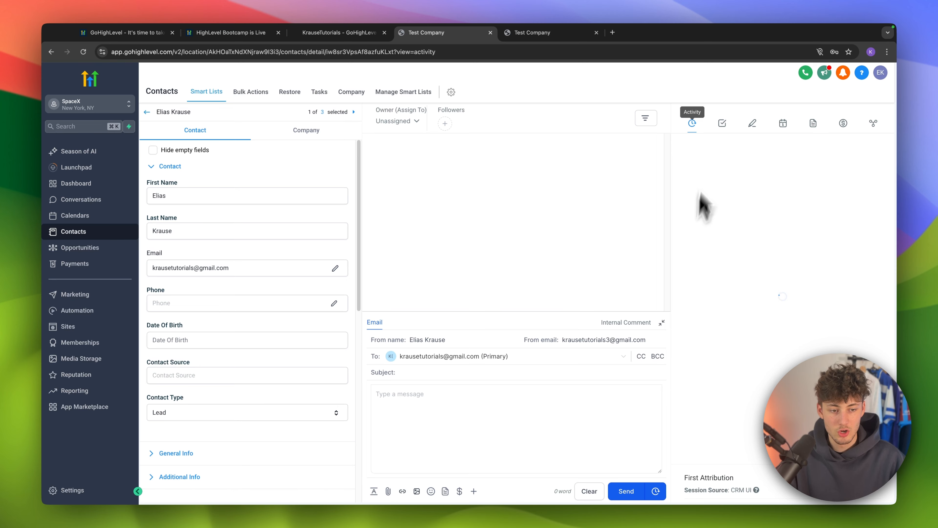
{"action": "left_click", "coordinate": [724, 124]}
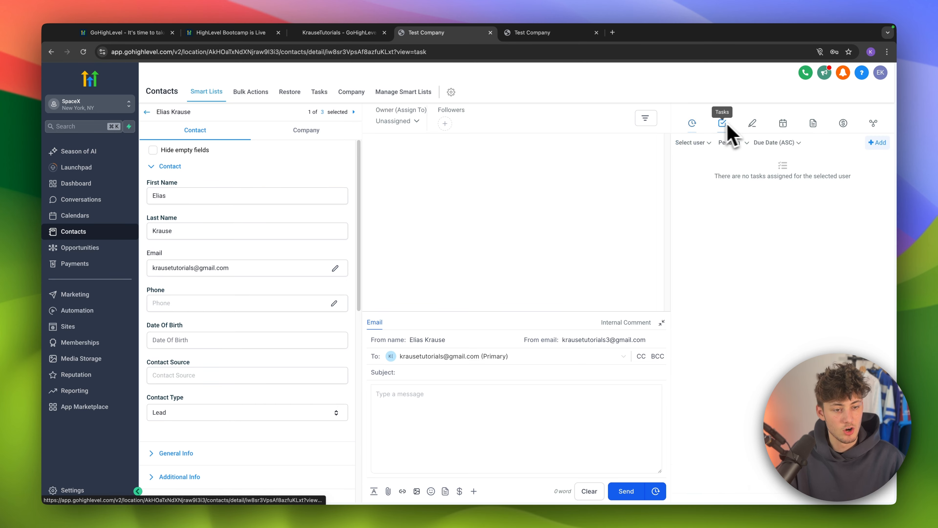
{"action": "left_click", "coordinate": [752, 124]}
{"action": "left_click", "coordinate": [783, 125]}
{"action": "left_click", "coordinate": [814, 125]}
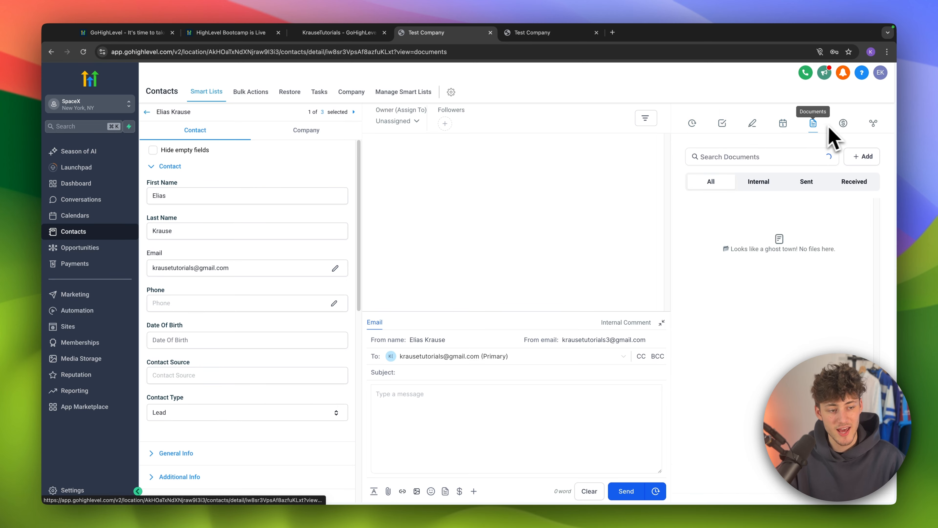
{"action": "left_click", "coordinate": [843, 124]}
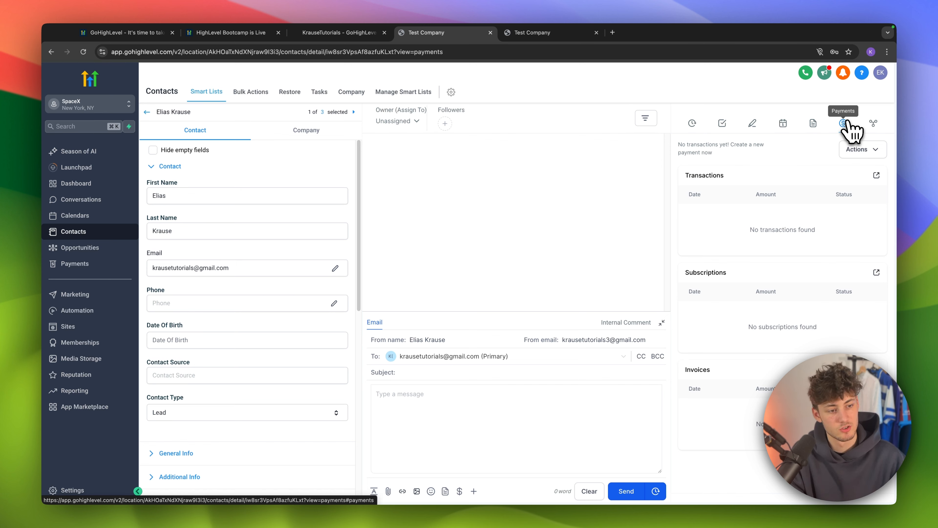
Try out the contact's email composer with sample message text and clear the message
{"action": "left_click", "coordinate": [494, 429]}
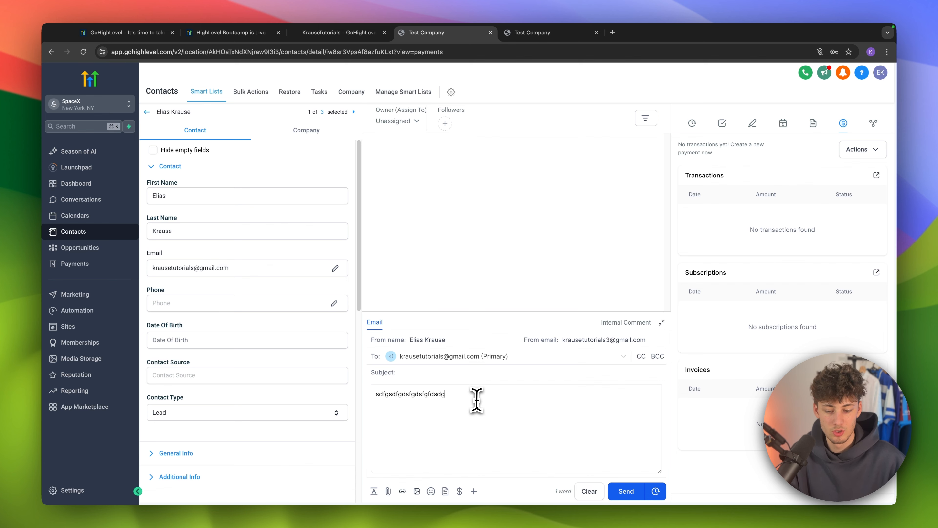
{"action": "type", "text": "sdfgsdfgdsfgdsfgfdsdg"}
{"action": "left_click_drag", "start_coordinate": [371, 406], "coordinate": [376, 390]}
{"action": "key", "text": "BackSpace"}
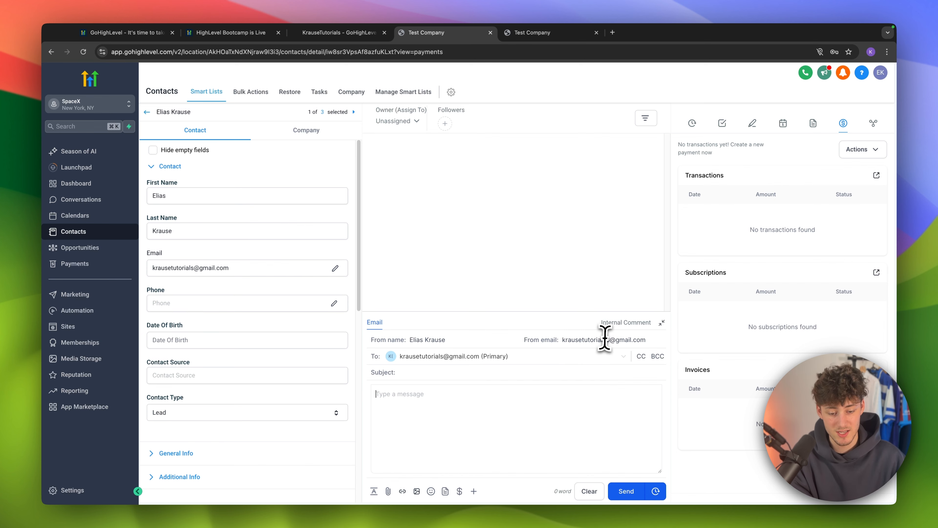
Check the email's sender address and browse the custom values that can be inserted into the message
{"action": "left_click_drag", "start_coordinate": [561, 339], "coordinate": [647, 335]}
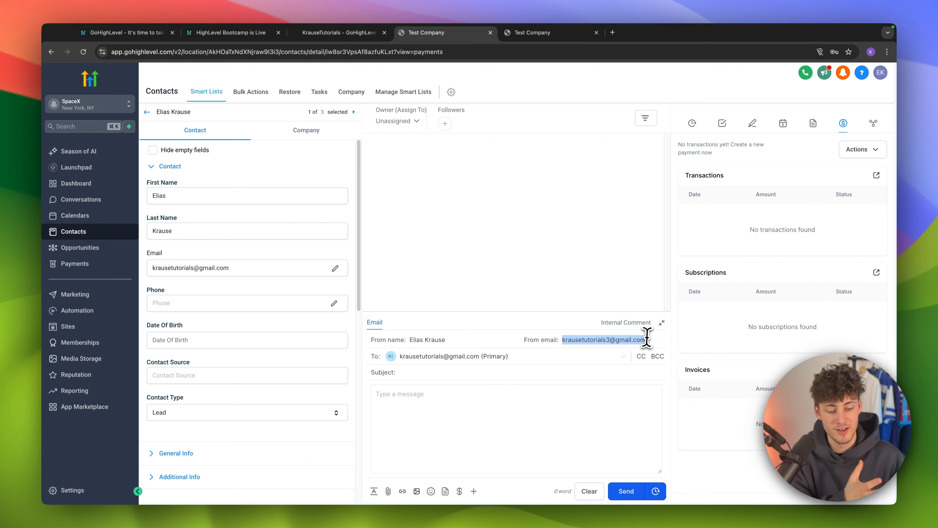
{"action": "left_click", "coordinate": [647, 337]}
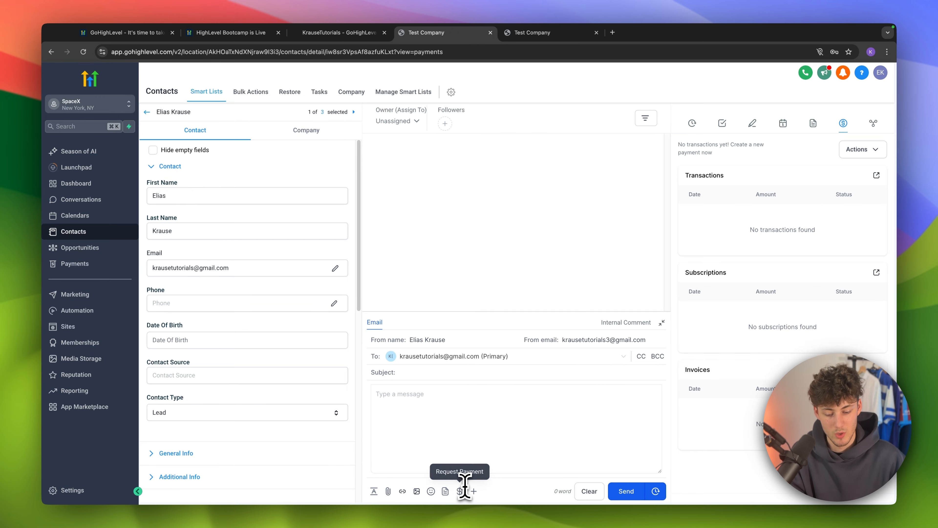
{"action": "left_click", "coordinate": [473, 491]}
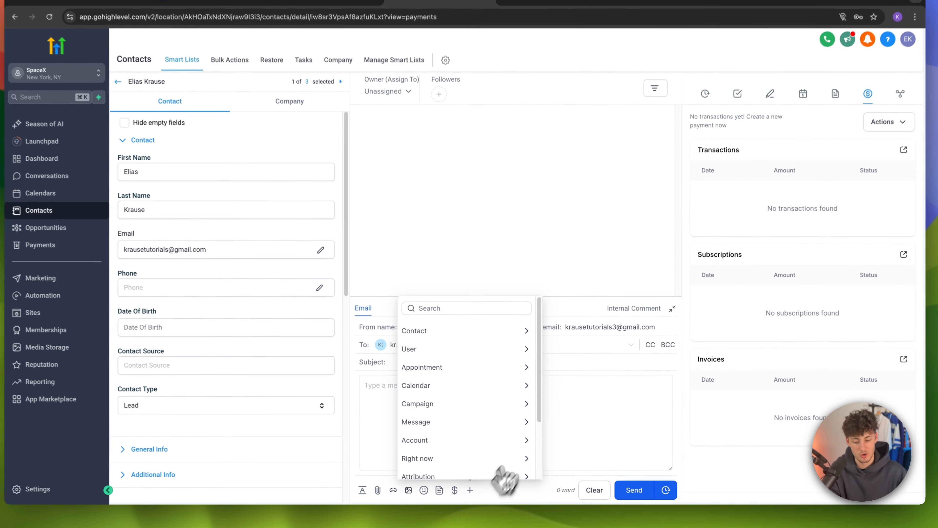
{"action": "scroll", "coordinate": [470, 395], "scroll_direction": "down", "scroll_amount": 3}
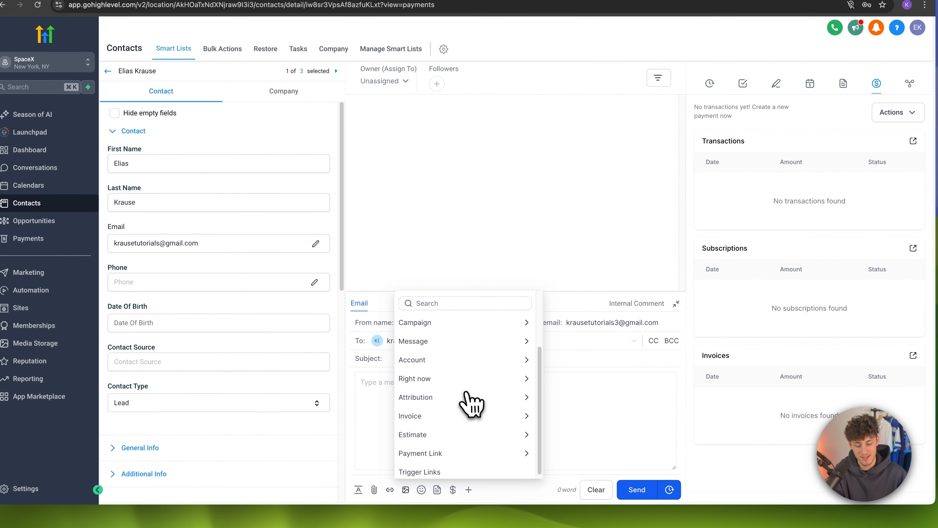
{"action": "left_click", "coordinate": [563, 395]}
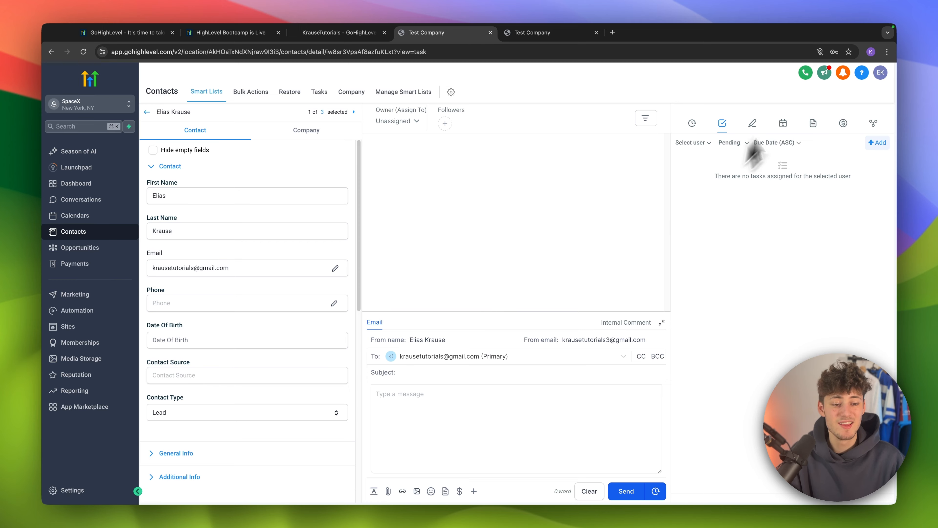
Revisit the contact's activity, tasks and notes sections
{"action": "left_click", "coordinate": [691, 124]}
{"action": "left_click", "coordinate": [722, 125]}
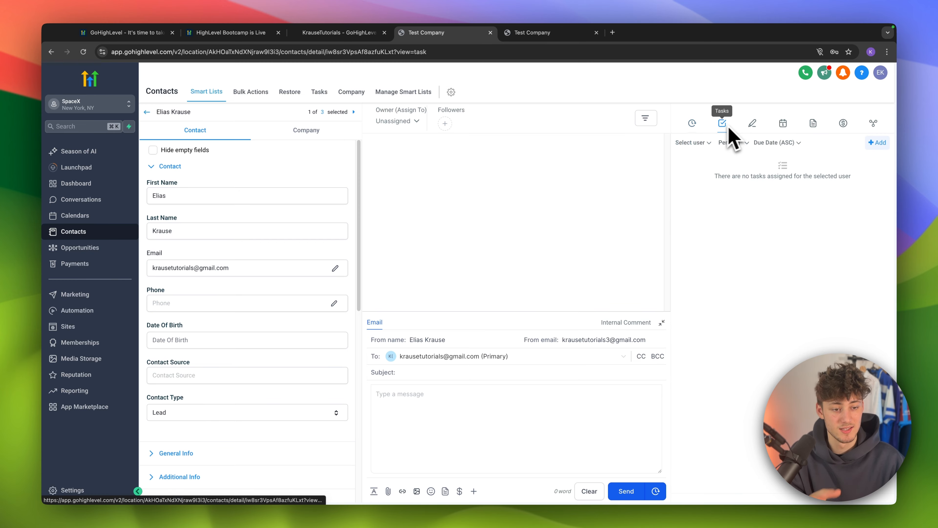
{"action": "left_click", "coordinate": [753, 124]}
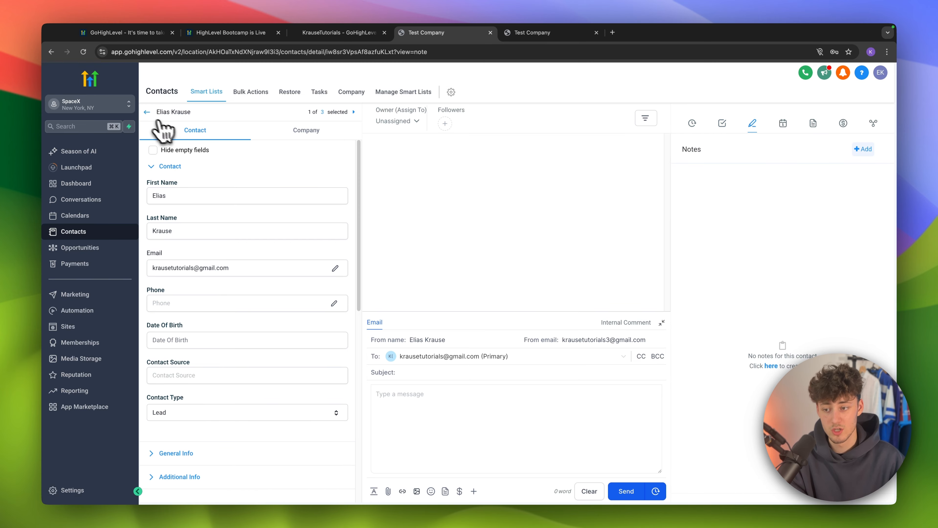
Leave the contact record and add Hogwarts as a new company in the company list
{"action": "left_click", "coordinate": [147, 112]}
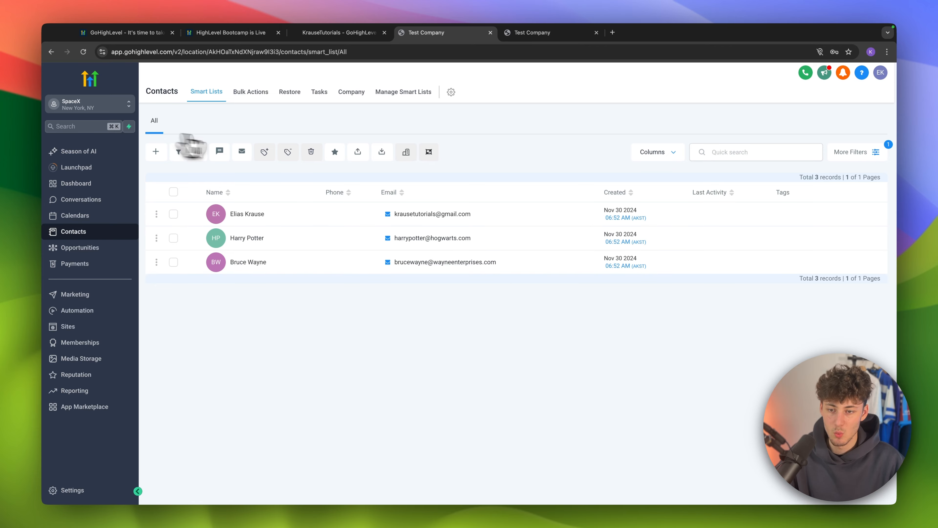
{"action": "left_click", "coordinate": [355, 96]}
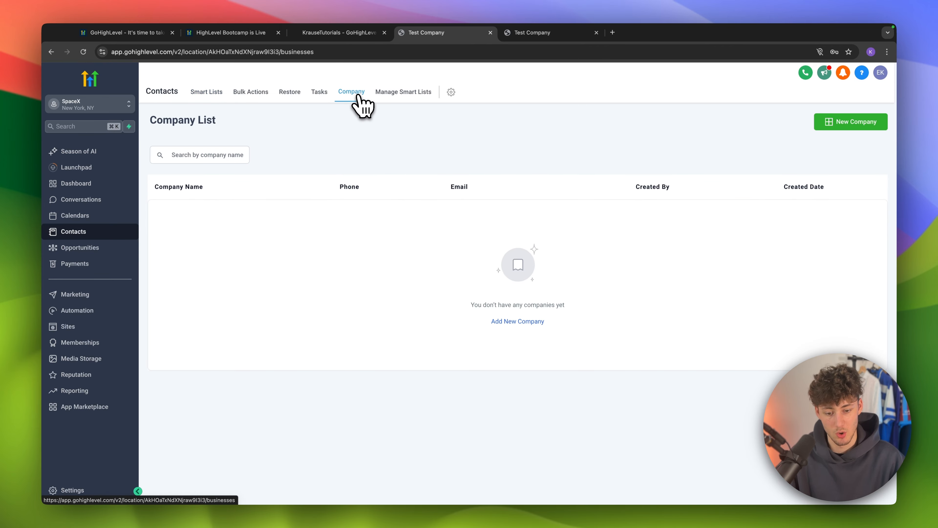
{"action": "left_click", "coordinate": [869, 122]}
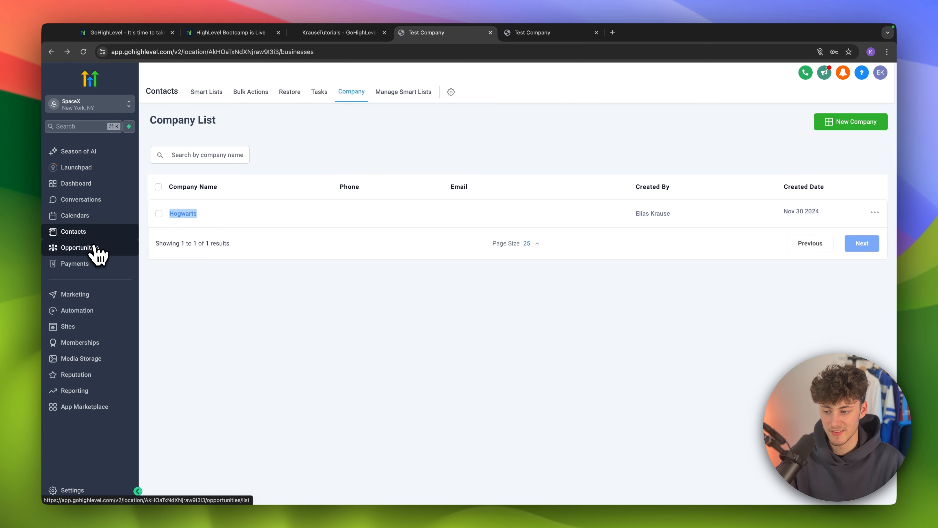
Create an opportunities pipeline named CRM 1 with stages Lead, Proposal Sent, Negotiation, Qualified and Invoice Sent, visible in funnel and pie charts
{"action": "left_click", "coordinate": [95, 248]}
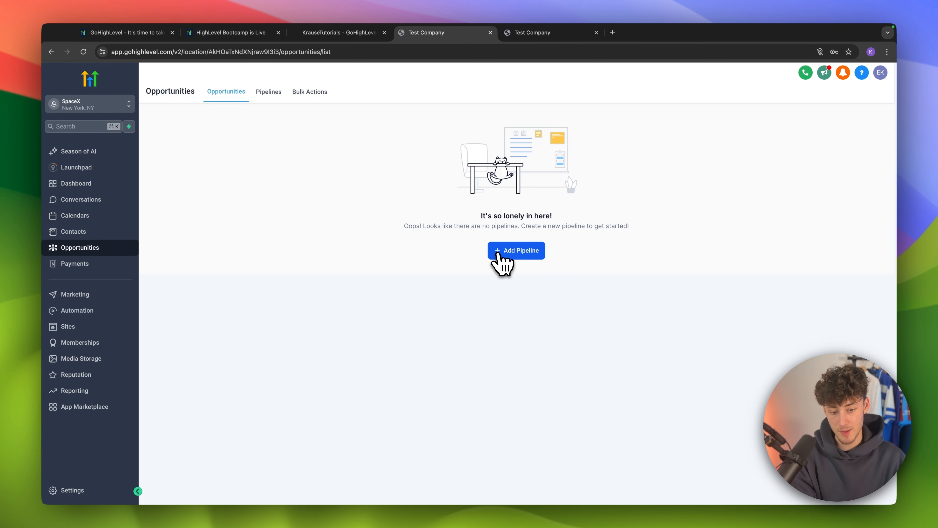
{"action": "left_click", "coordinate": [522, 253]}
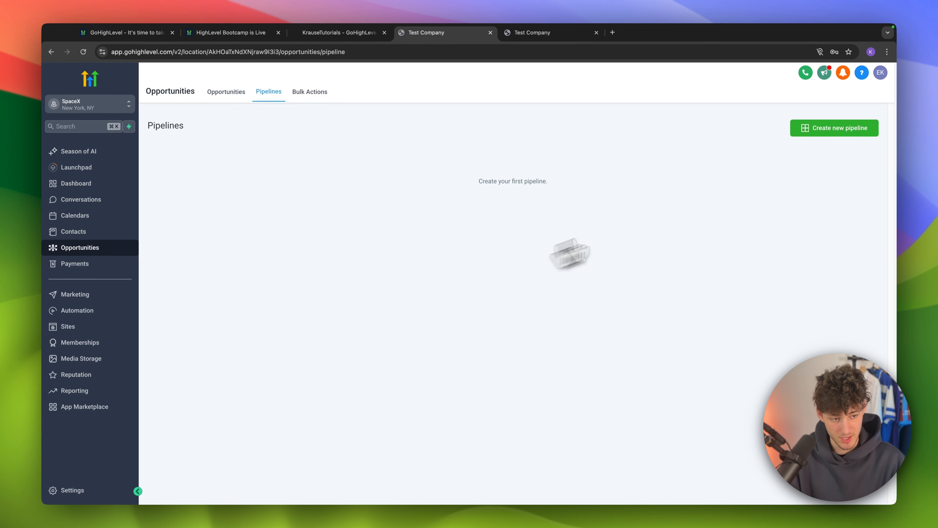
{"action": "left_click", "coordinate": [847, 130]}
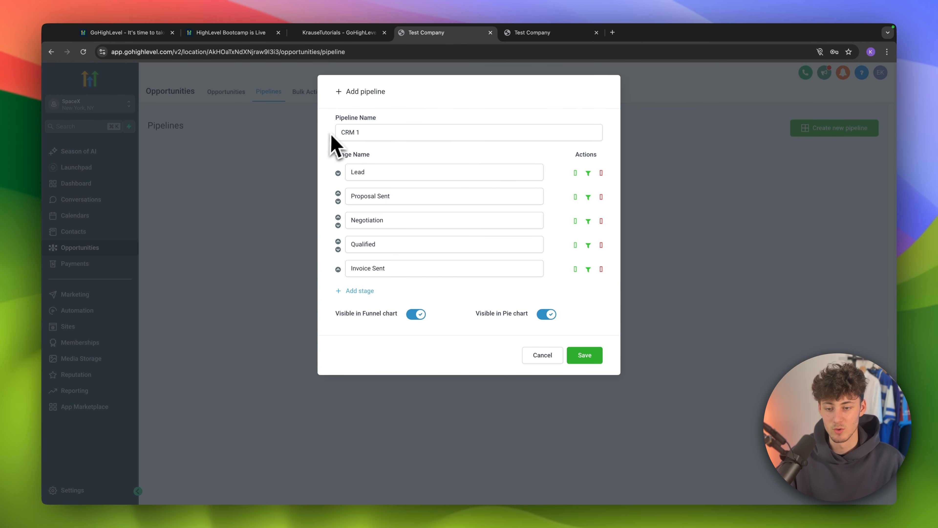
{"action": "left_click_drag", "start_coordinate": [328, 121], "coordinate": [410, 122]}
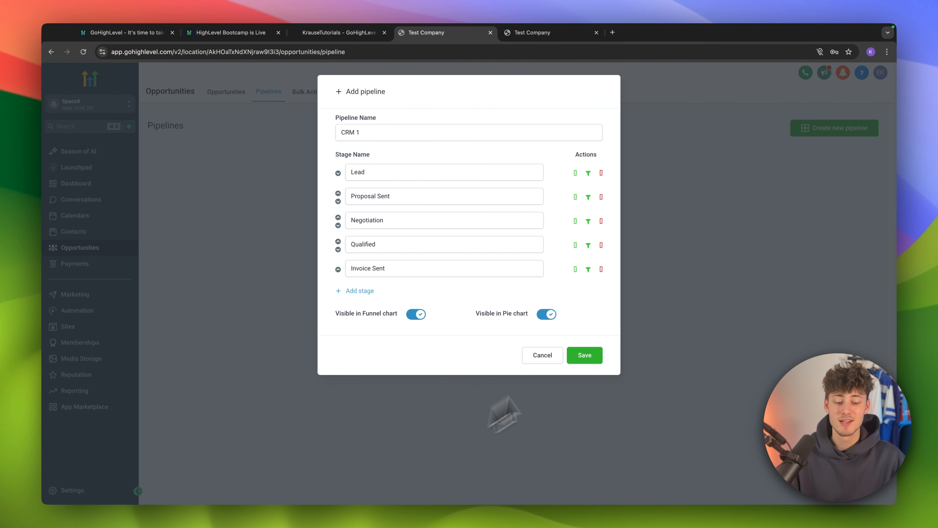
{"action": "left_click", "coordinate": [584, 355]}
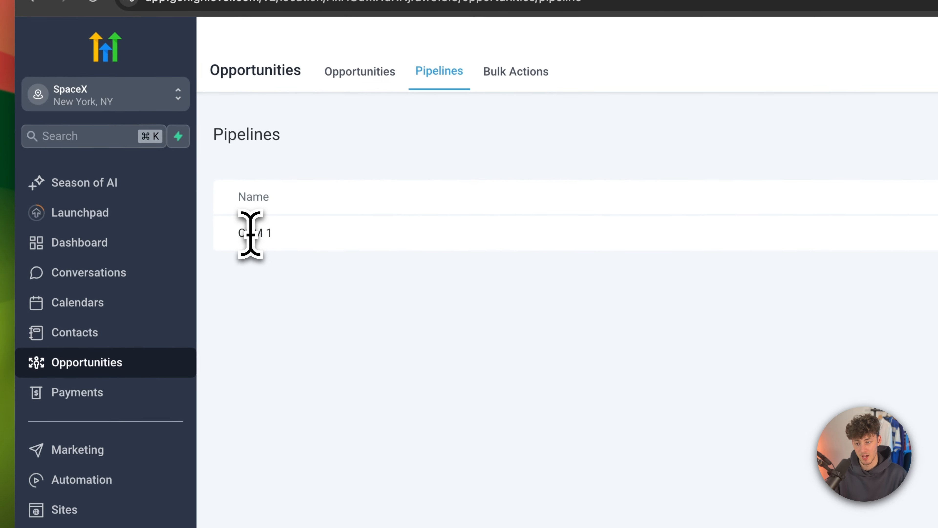
Add an open opportunity for the second contact in the Lead stage of CRM 1 with a value of $8,959
{"action": "left_click", "coordinate": [364, 72]}
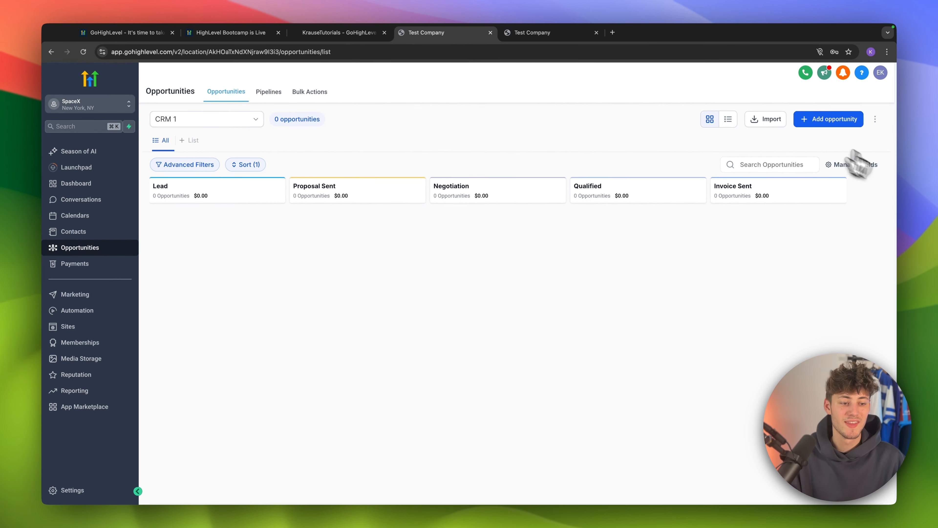
{"action": "left_click", "coordinate": [840, 120]}
{"action": "left_click", "coordinate": [455, 168]}
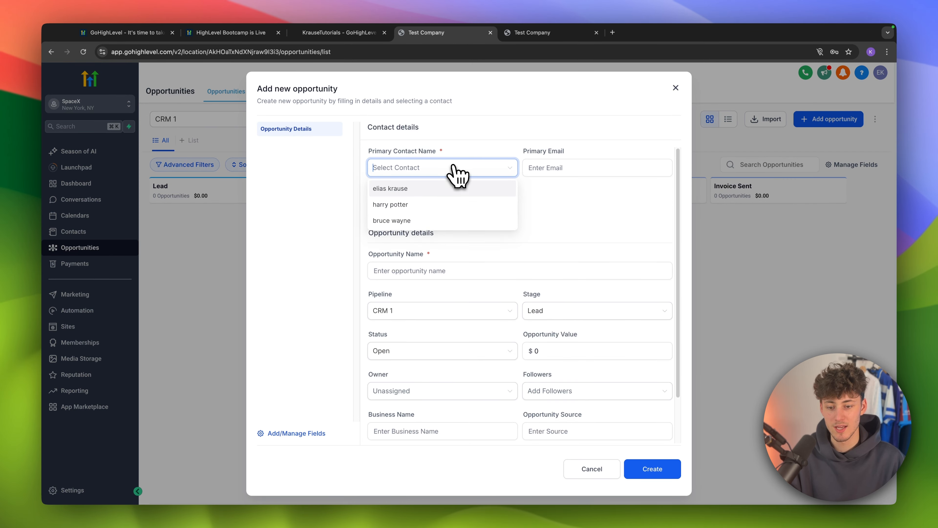
{"action": "left_click", "coordinate": [413, 204]}
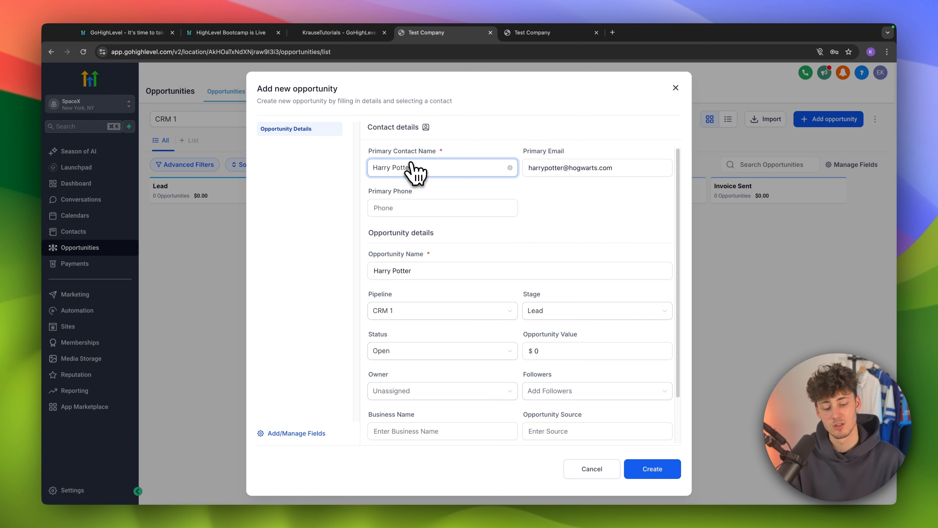
{"action": "scroll", "coordinate": [597, 264], "scroll_direction": "down", "scroll_amount": 2}
{"action": "left_click", "coordinate": [567, 299]}
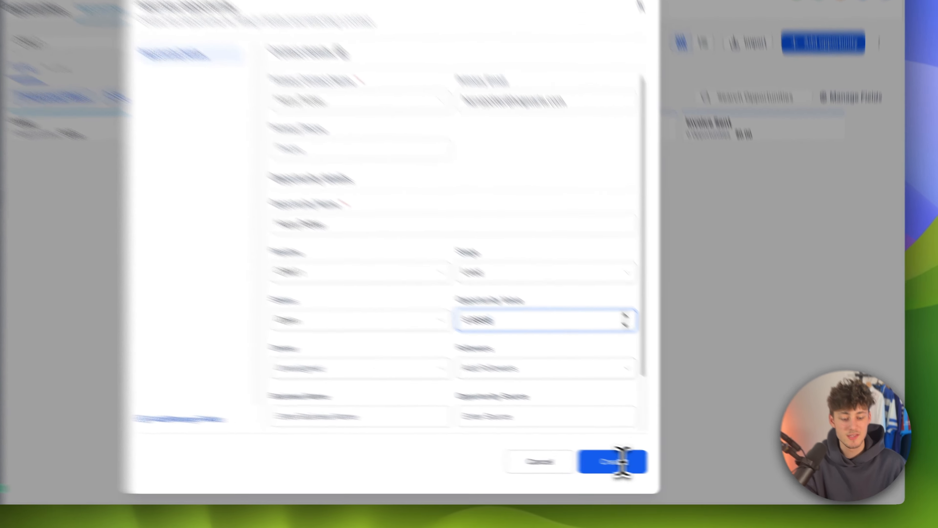
{"action": "left_click", "coordinate": [658, 469]}
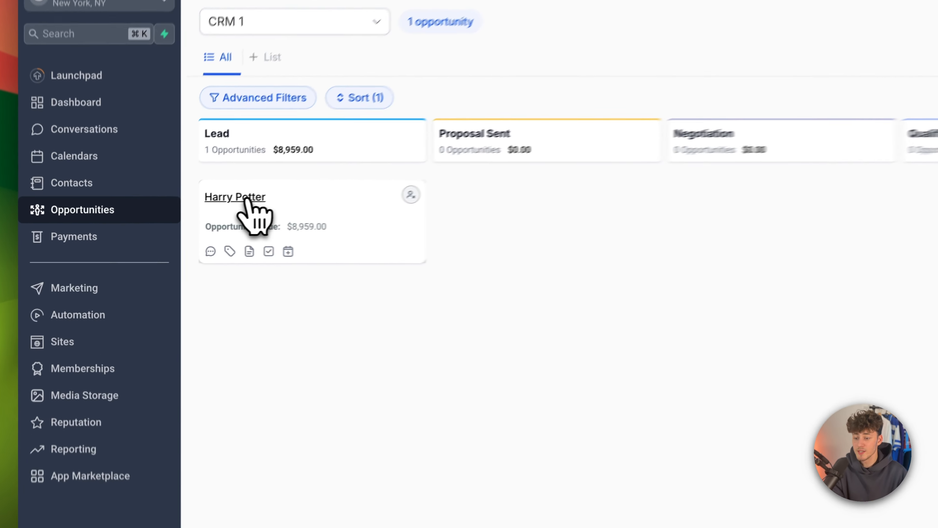
View the contact record linked to the new opportunity and look over the Invoices page in Payments
{"action": "left_click", "coordinate": [178, 225]}
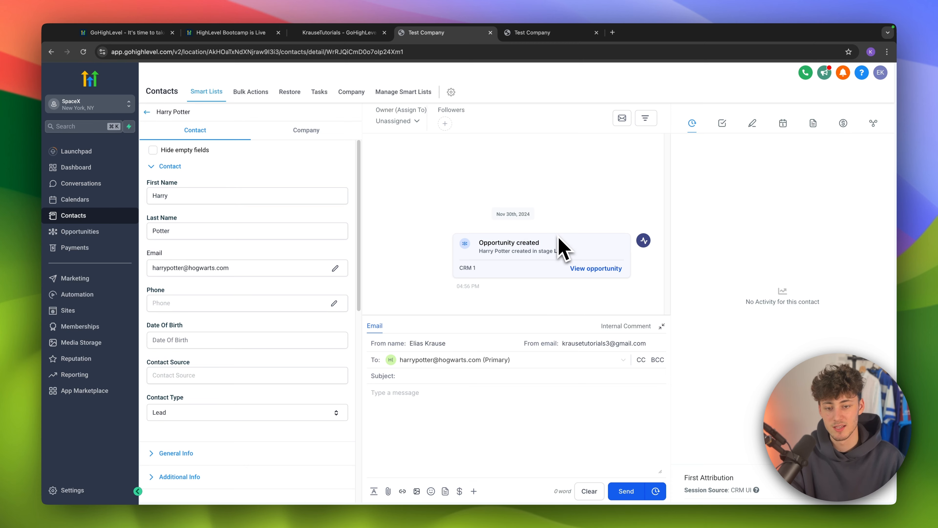
{"action": "left_click", "coordinate": [67, 248]}
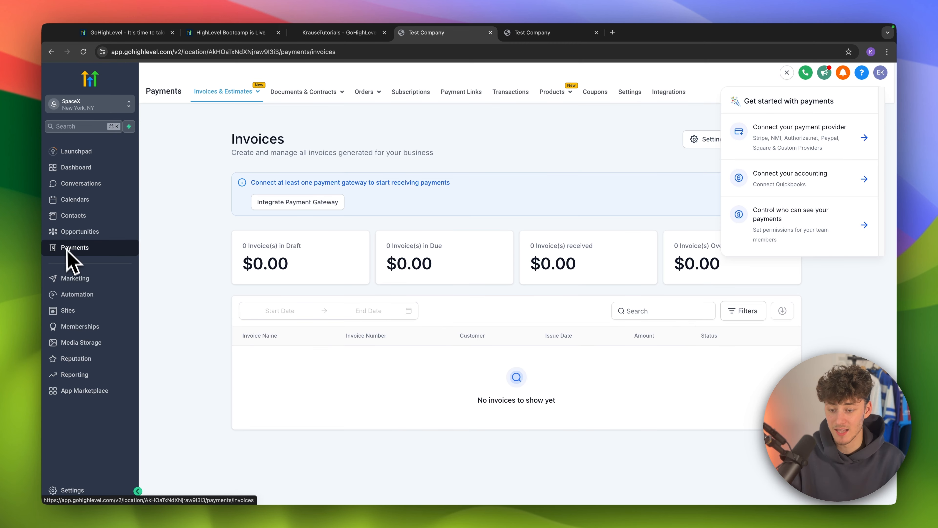
{"action": "left_click_drag", "start_coordinate": [210, 149], "coordinate": [316, 142]}
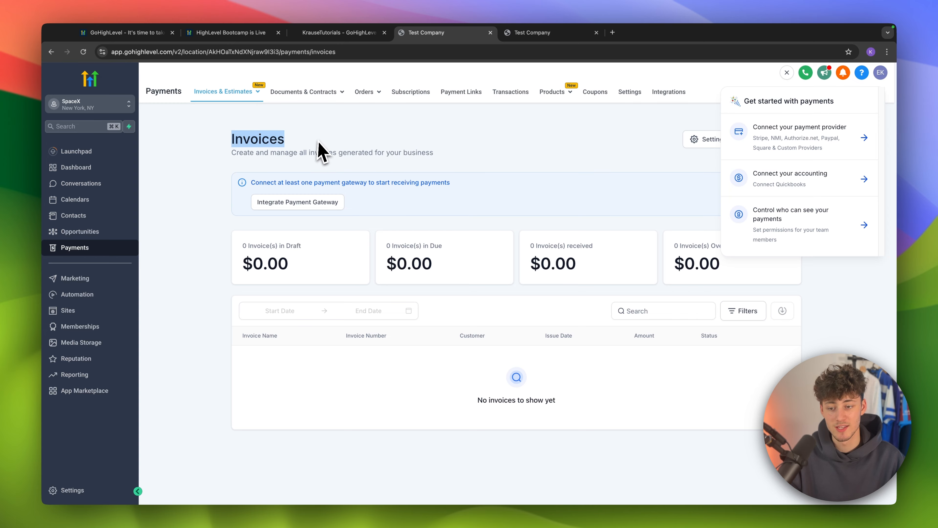
{"action": "left_click", "coordinate": [318, 143]}
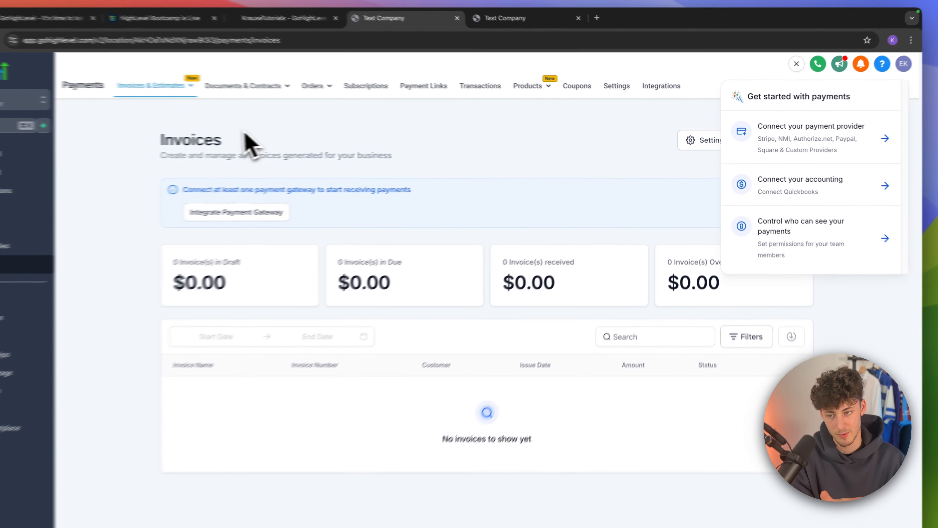
{"action": "left_click", "coordinate": [245, 132]}
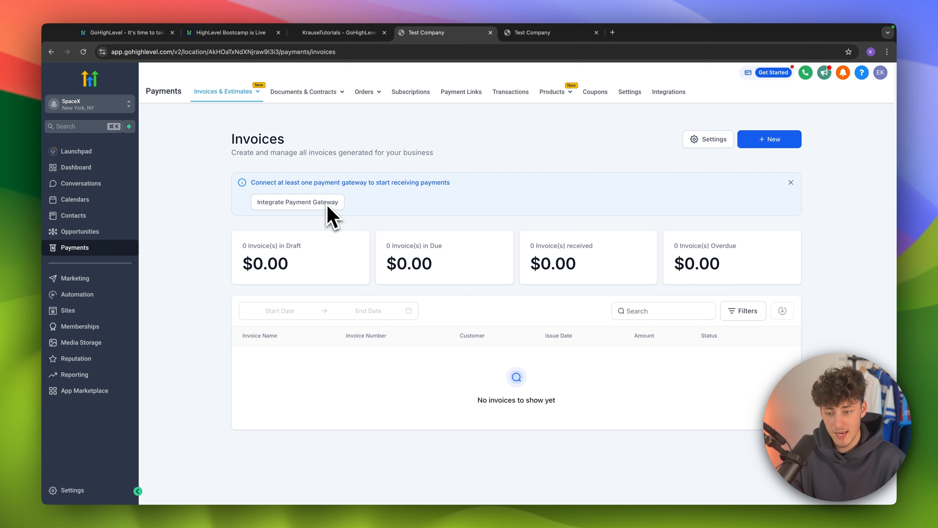
Open a new one-time invoice, examine its settings, products and additional options, and leave it unsaved for the Documents & Contracts list
{"action": "left_click", "coordinate": [775, 137]}
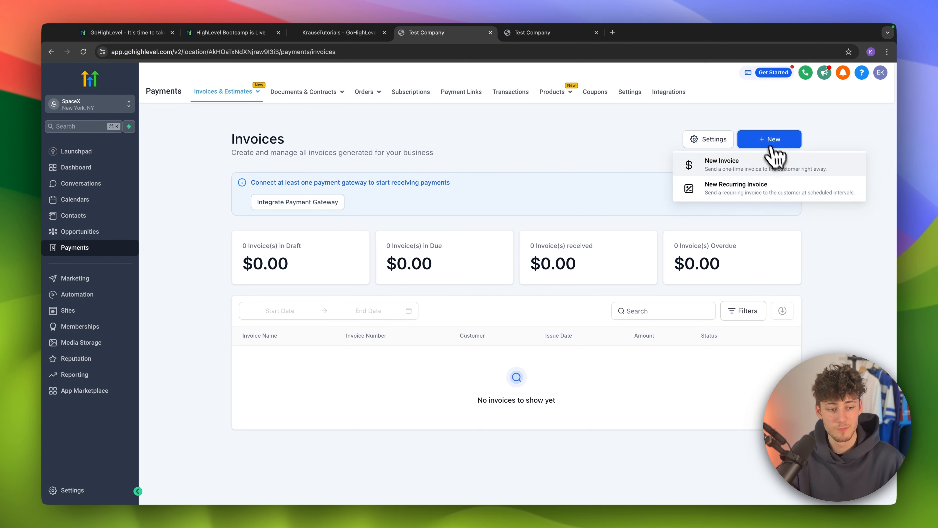
{"action": "left_click", "coordinate": [734, 171]}
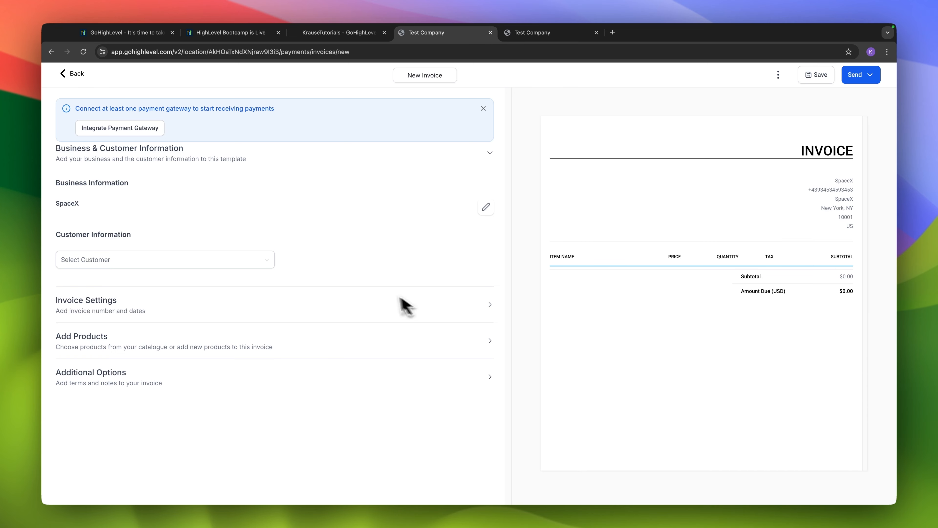
{"action": "left_click", "coordinate": [494, 308]}
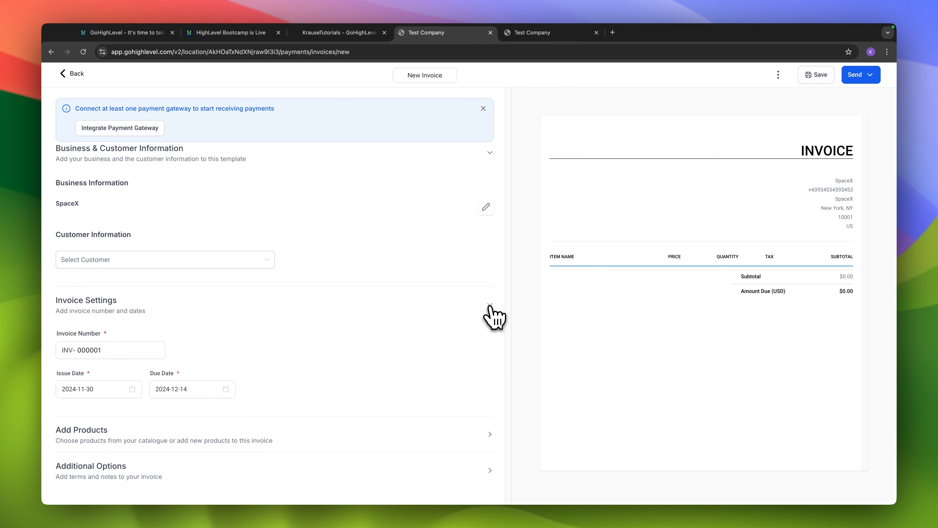
{"action": "left_click", "coordinate": [485, 315]}
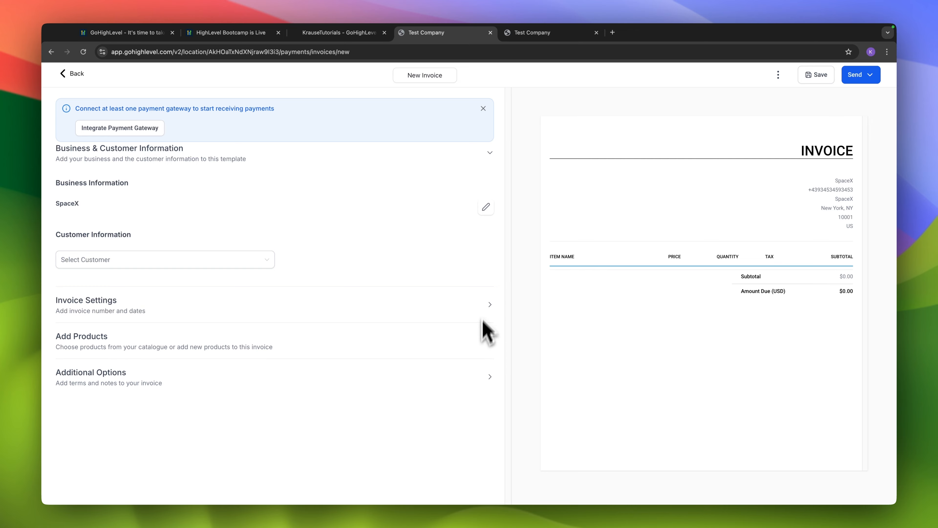
{"action": "left_click", "coordinate": [488, 346]}
{"action": "left_click", "coordinate": [492, 340]}
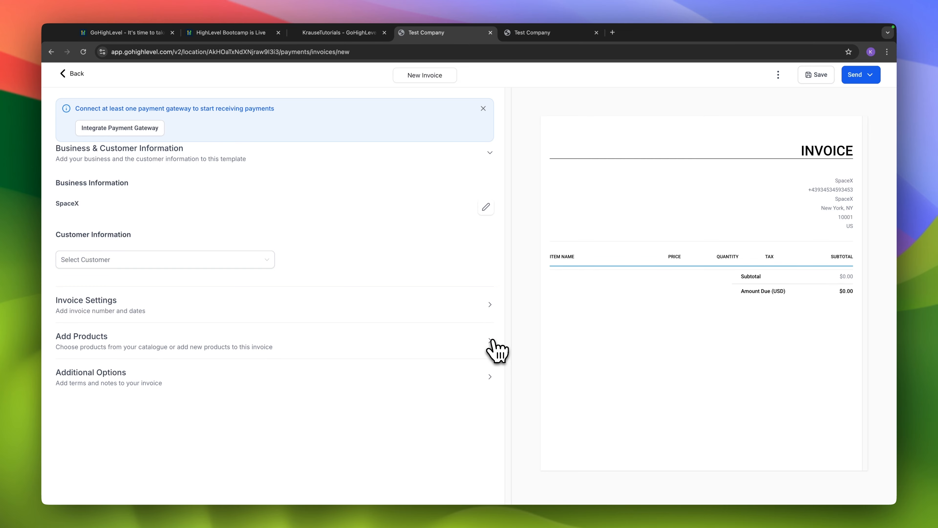
{"action": "left_click", "coordinate": [495, 383]}
{"action": "left_click", "coordinate": [490, 376]}
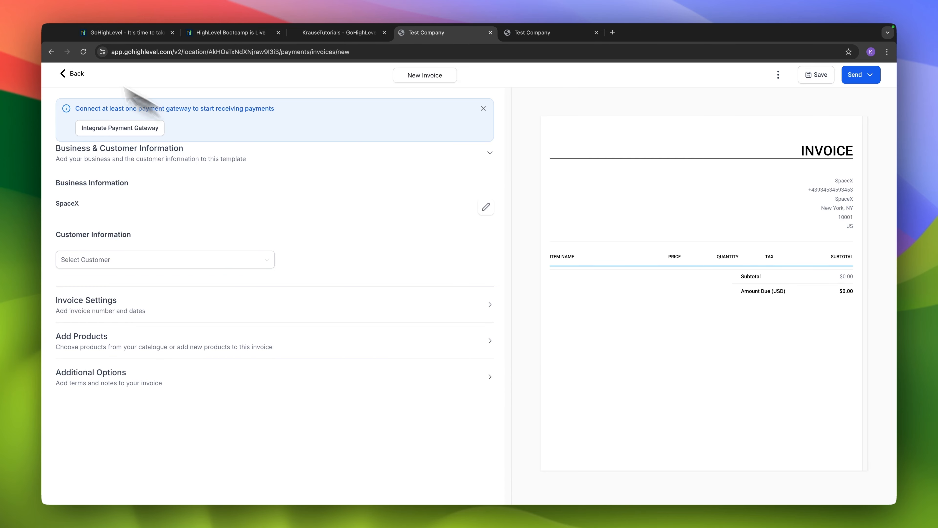
{"action": "left_click", "coordinate": [70, 82]}
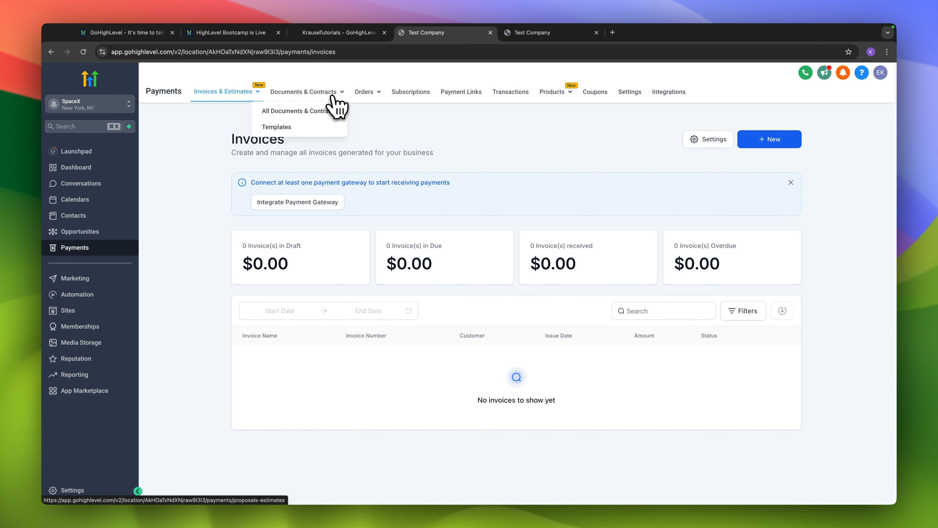
{"action": "left_click", "coordinate": [325, 111]}
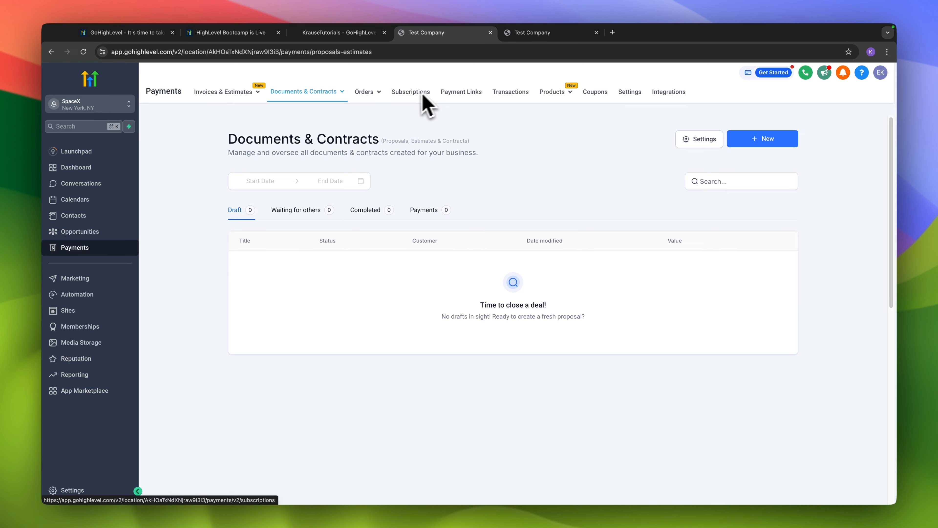
Look over the Orders and Subscriptions pages in Payments
{"action": "mouse_move", "coordinate": [391, 92]}
{"action": "left_click", "coordinate": [332, 110]}
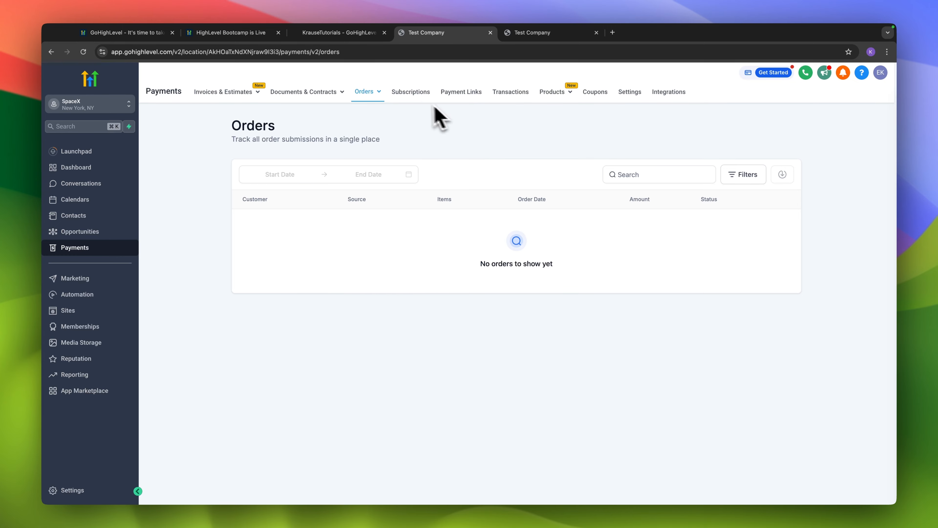
{"action": "left_click", "coordinate": [414, 93]}
{"action": "left_click_drag", "start_coordinate": [232, 139], "coordinate": [419, 141]}
{"action": "left_click", "coordinate": [410, 141]}
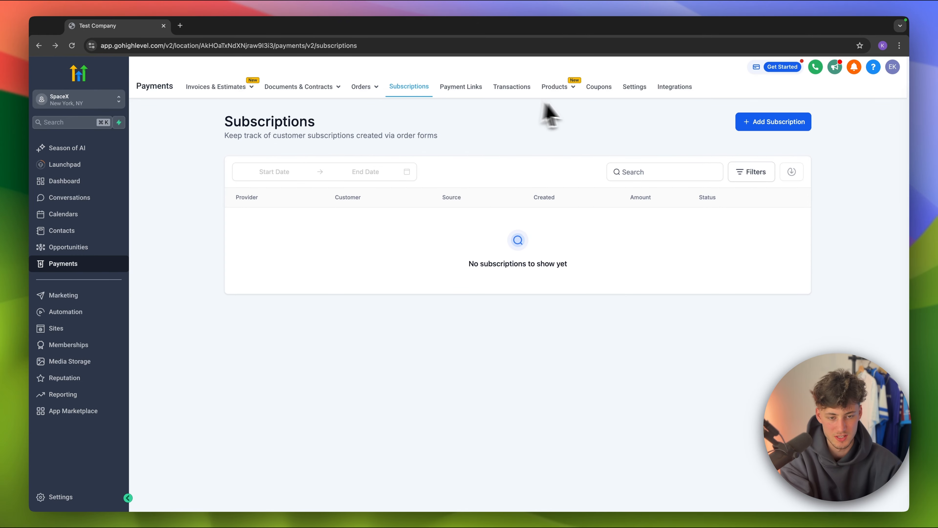
{"action": "left_click_drag", "start_coordinate": [133, 87], "coordinate": [174, 88]}
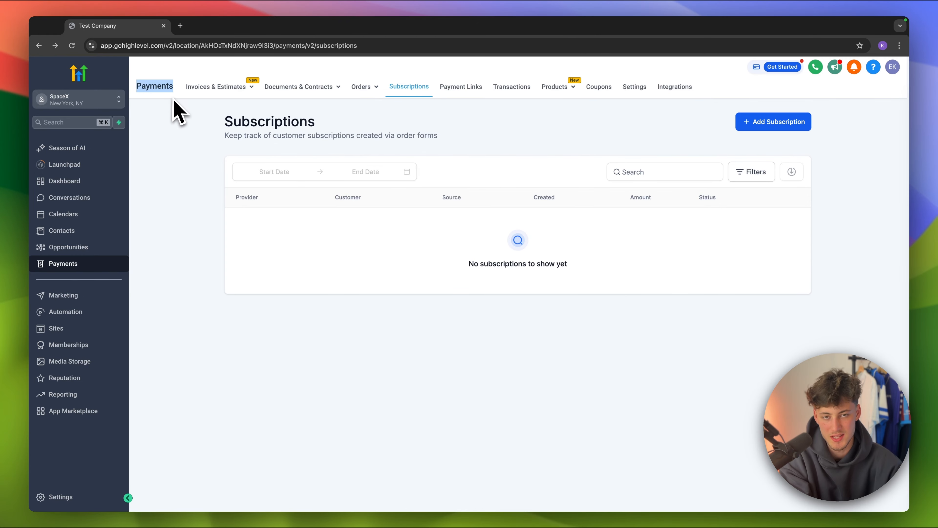
{"action": "left_click", "coordinate": [282, 167]}
{"action": "left_click", "coordinate": [303, 130]}
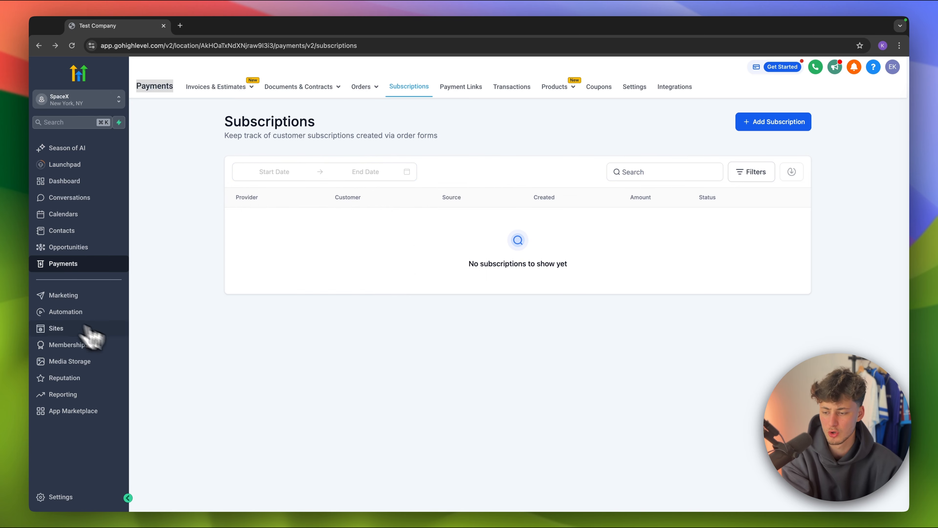
Go to the Forms list under Sites and start a new form from scratch
{"action": "left_click", "coordinate": [97, 332]}
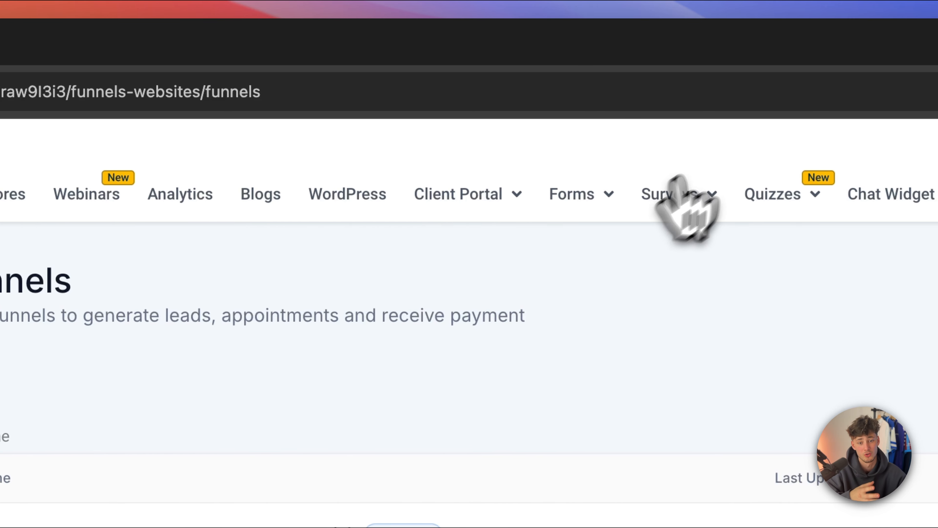
{"action": "mouse_move", "coordinate": [671, 188]}
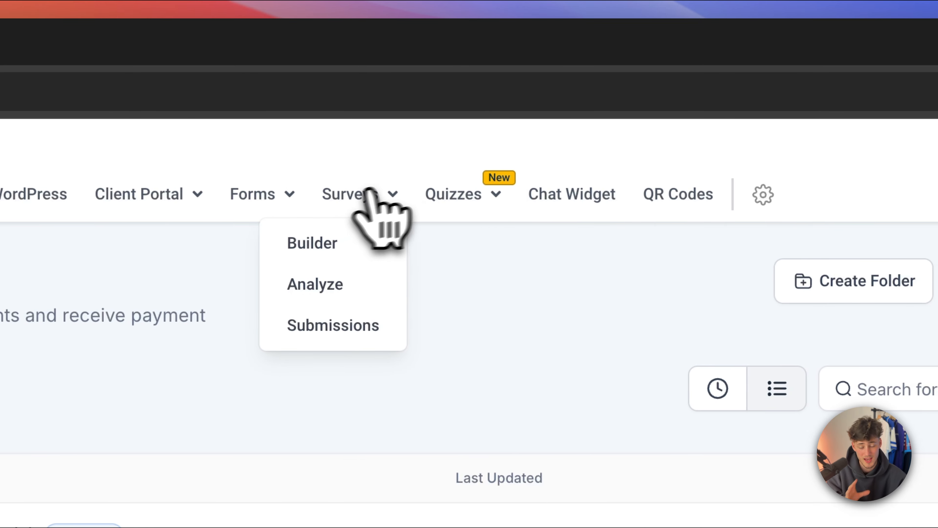
{"action": "left_click", "coordinate": [448, 104]}
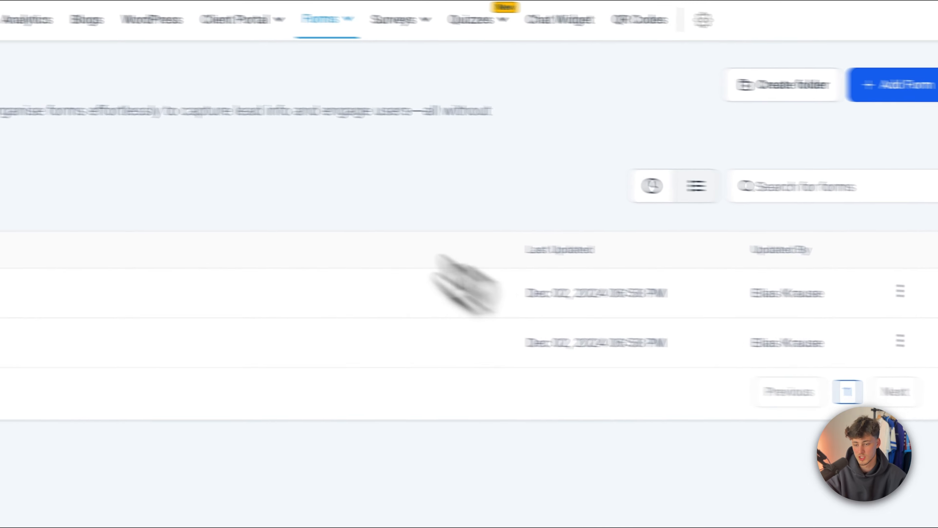
{"action": "left_click", "coordinate": [760, 110]}
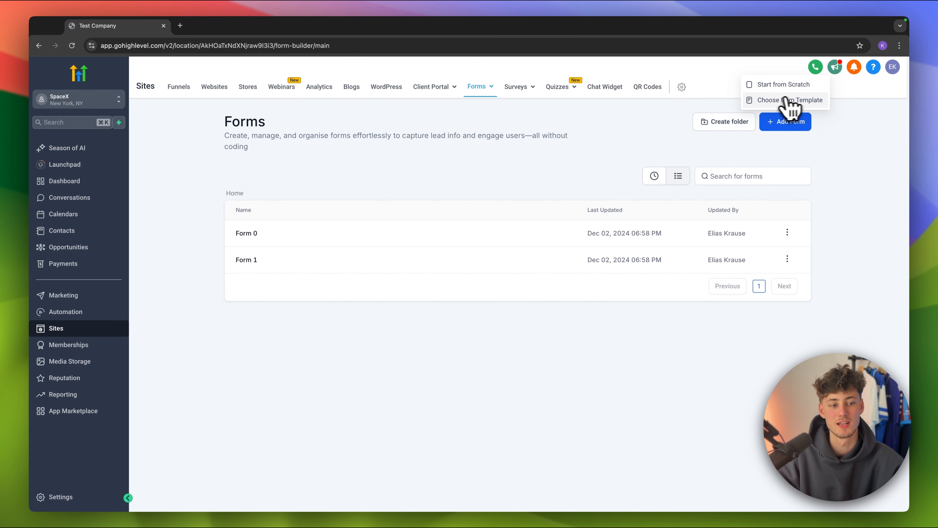
{"action": "left_click", "coordinate": [775, 88]}
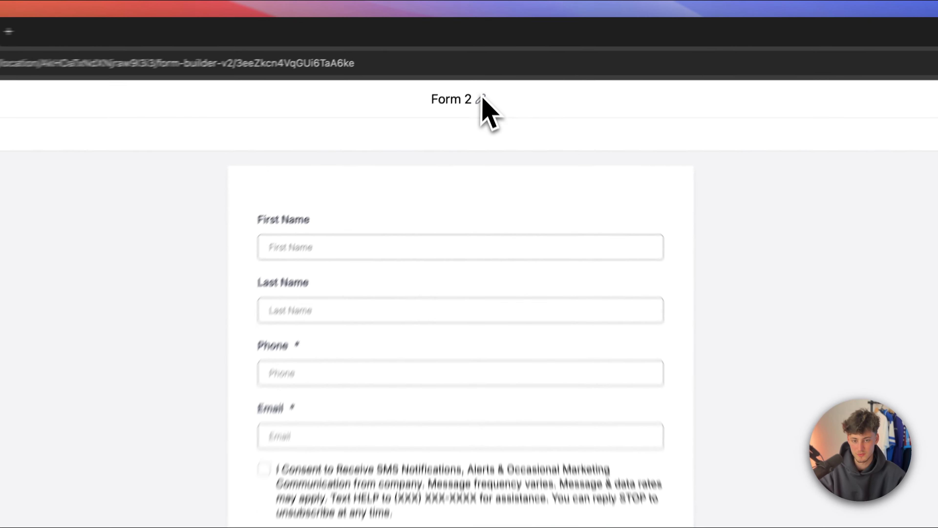
Rename the new form as Email Lead magnet
{"action": "left_click", "coordinate": [482, 68]}
{"action": "type", "text": "Em"}
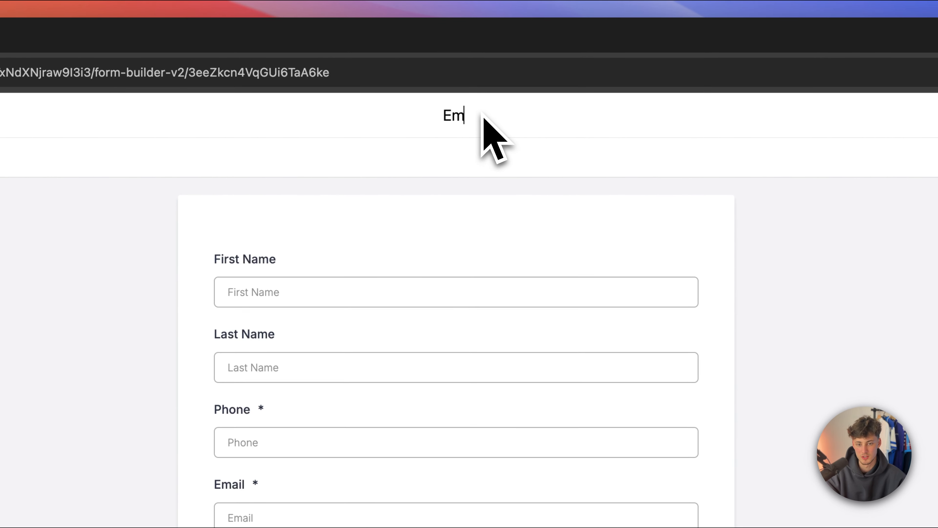
{"action": "type", "text": "ail Lead magnet"}
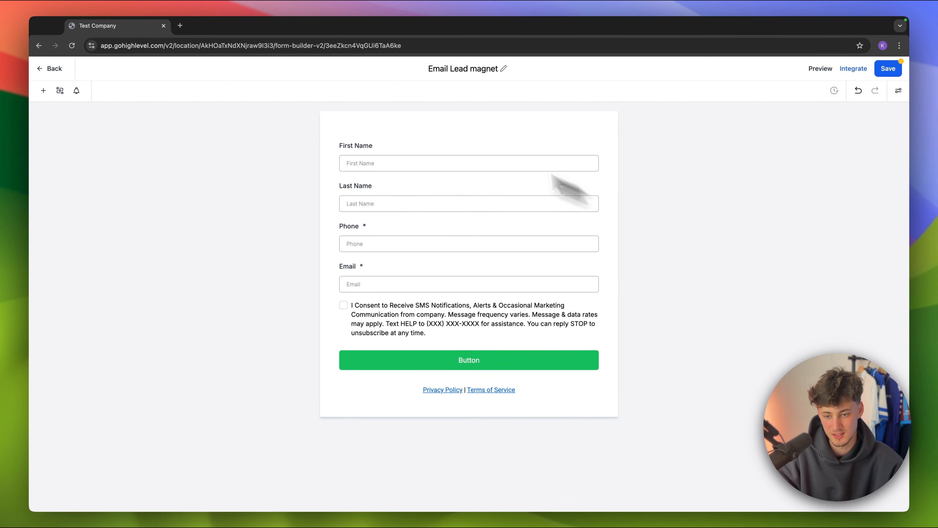
Remove the Phone field from the Email Lead magnet form
{"action": "left_click", "coordinate": [459, 153]}
{"action": "left_click", "coordinate": [461, 237]}
{"action": "left_click", "coordinate": [457, 195]}
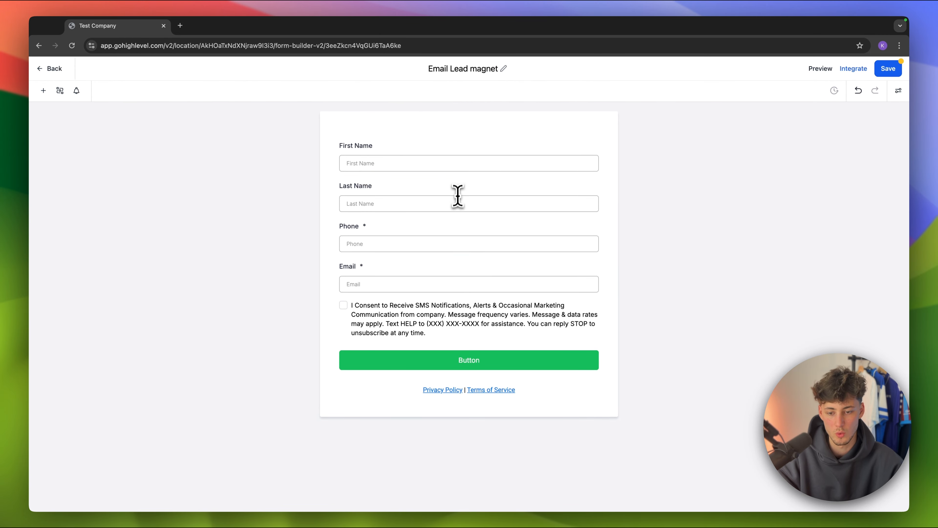
{"action": "left_click", "coordinate": [452, 161]}
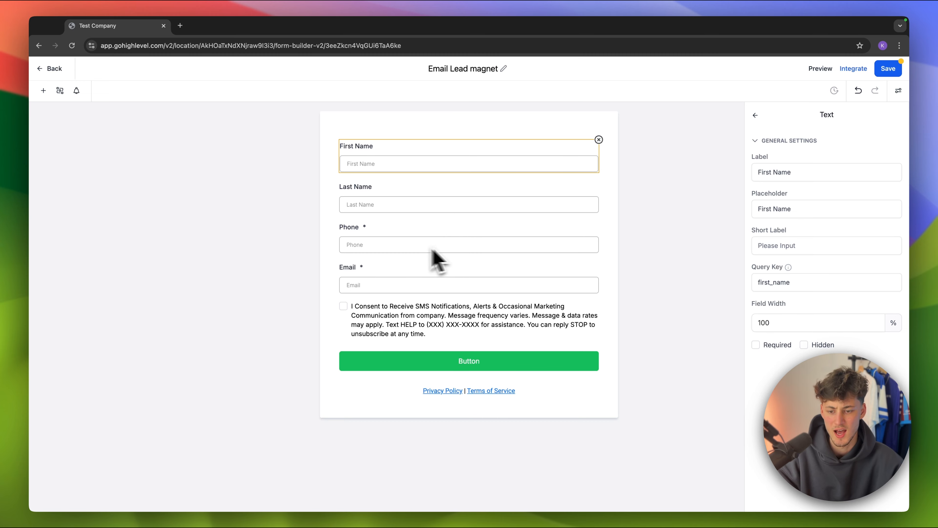
{"action": "left_click", "coordinate": [406, 248]}
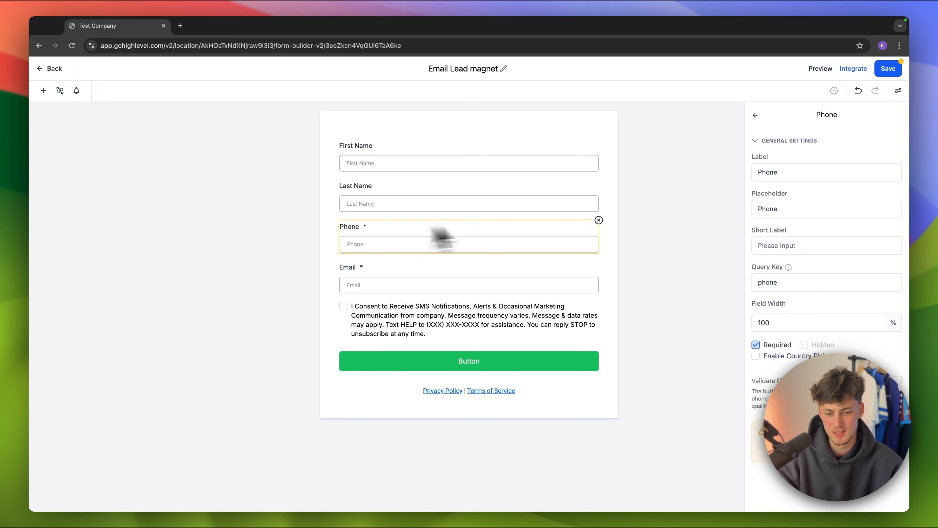
{"action": "left_click", "coordinate": [598, 221]}
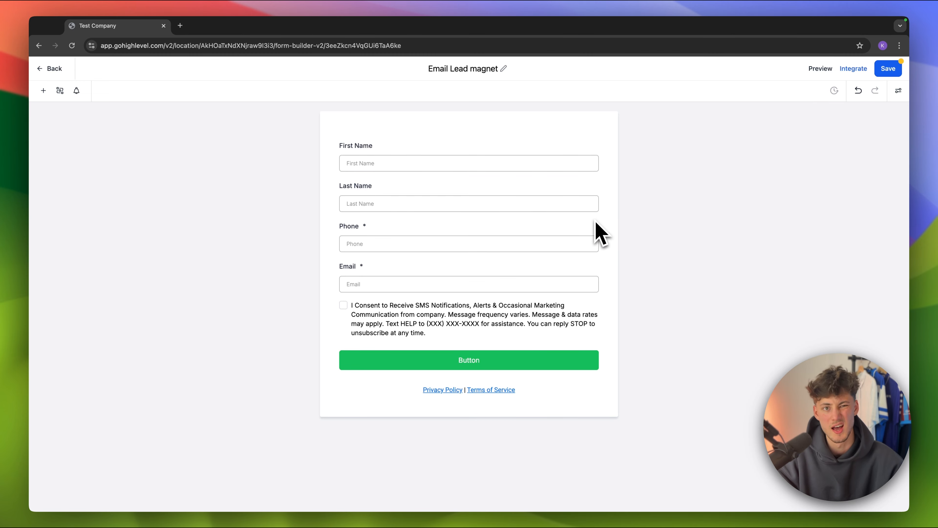
{"action": "left_click", "coordinate": [545, 242]}
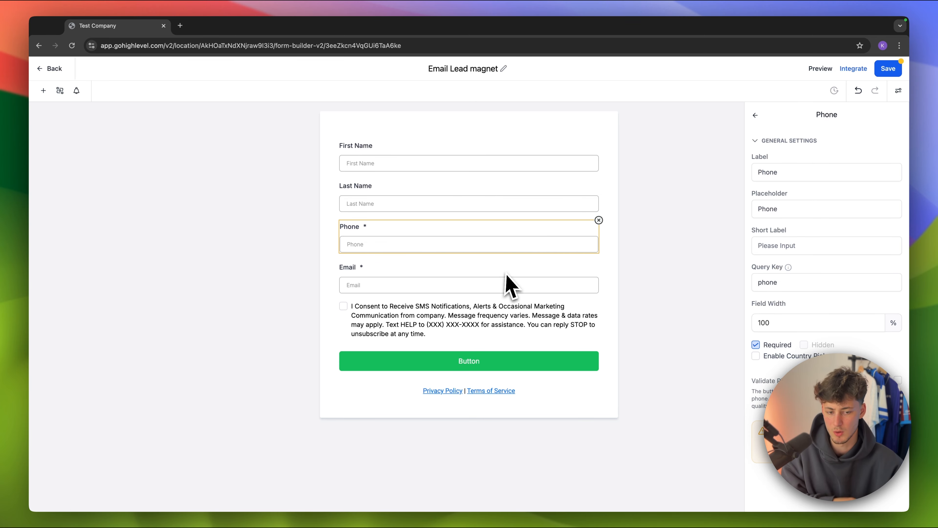
{"action": "left_click", "coordinate": [598, 220]}
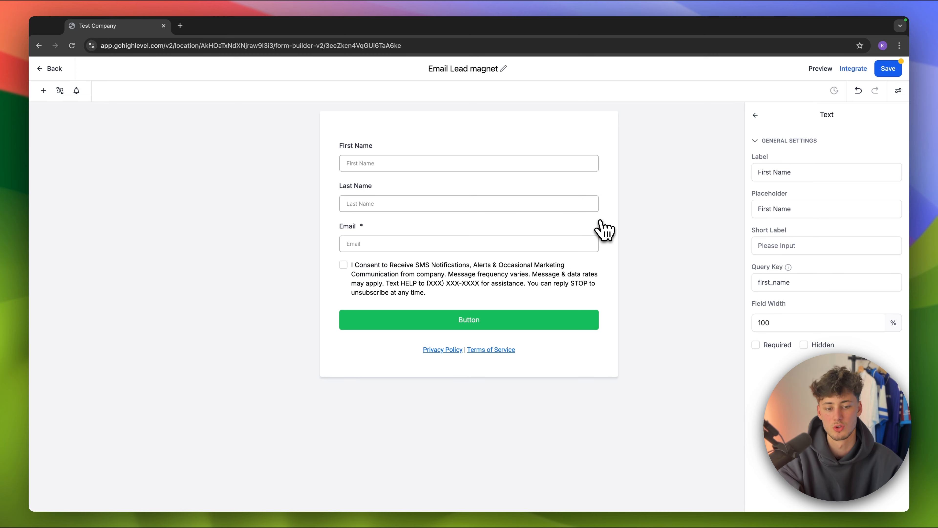
Make the First Name and Last Name fields of the form required
{"action": "left_click", "coordinate": [443, 207]}
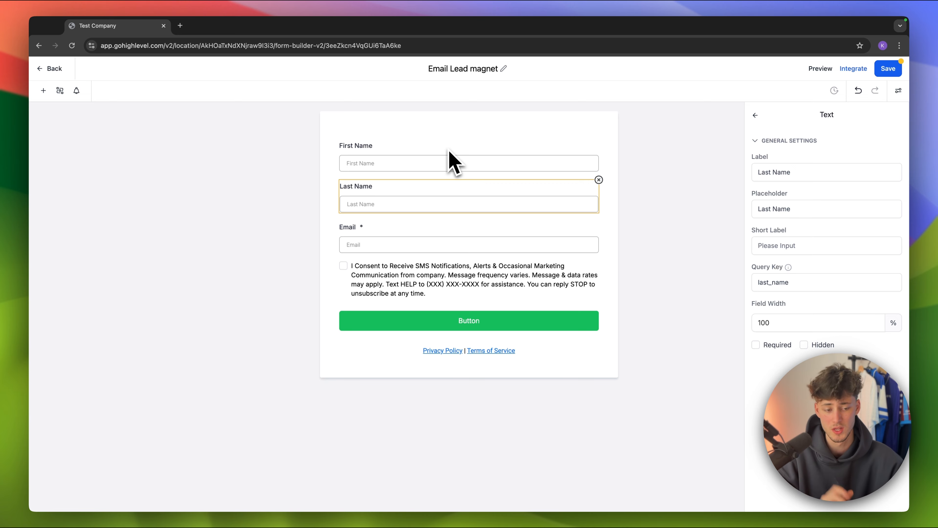
{"action": "left_click", "coordinate": [451, 158]}
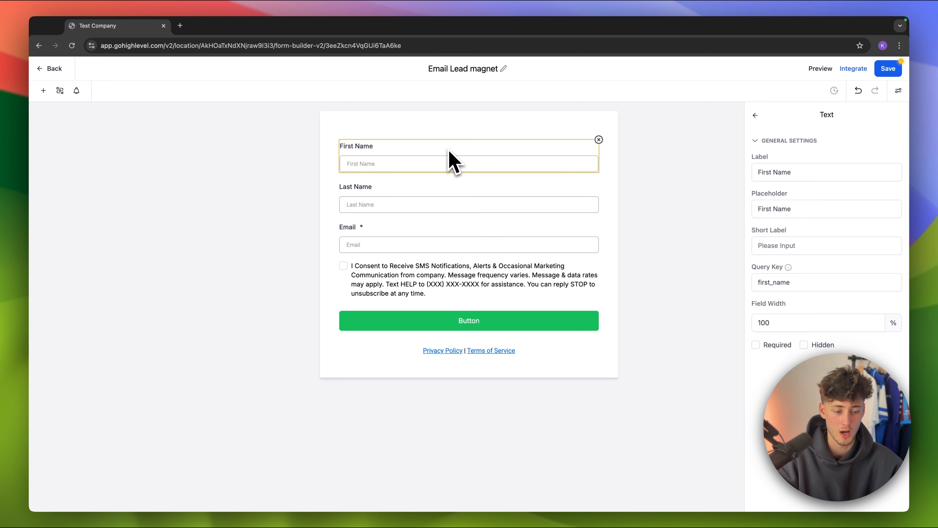
{"action": "left_click", "coordinate": [756, 344]}
{"action": "left_click", "coordinate": [433, 189]}
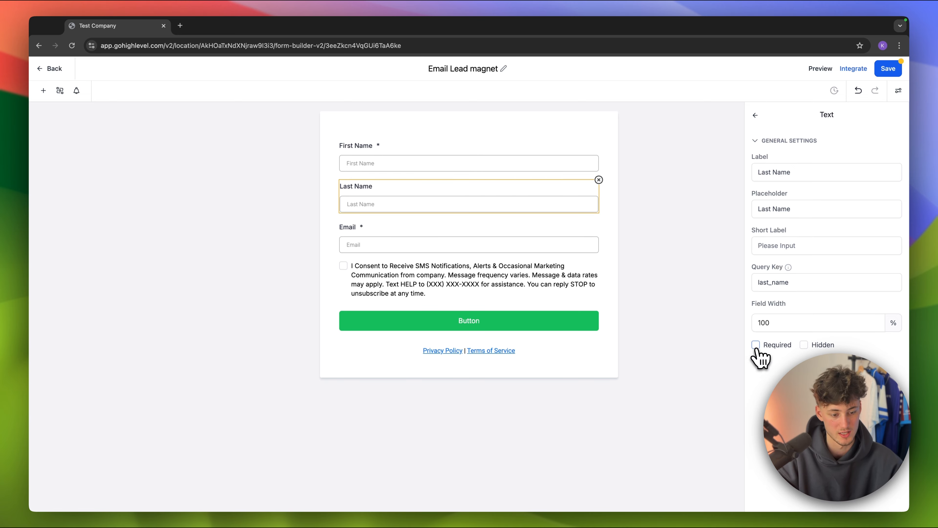
Browse the available form elements, try out a Captcha below the Email field and remove it again
{"action": "left_click", "coordinate": [43, 91]}
{"action": "scroll", "coordinate": [100, 218], "scroll_direction": "down", "scroll_amount": 10}
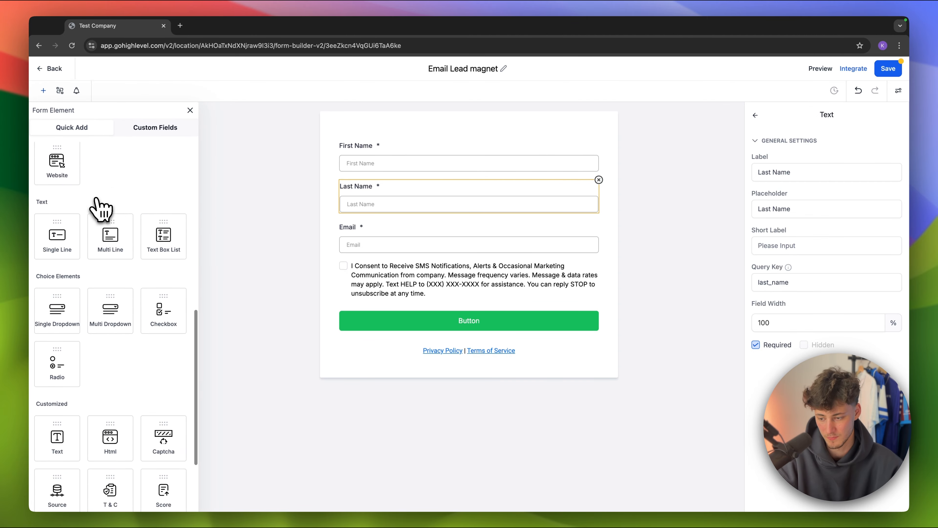
{"action": "scroll", "coordinate": [116, 274], "scroll_direction": "up", "scroll_amount": 8}
{"action": "scroll", "coordinate": [116, 274], "scroll_direction": "down", "scroll_amount": 8}
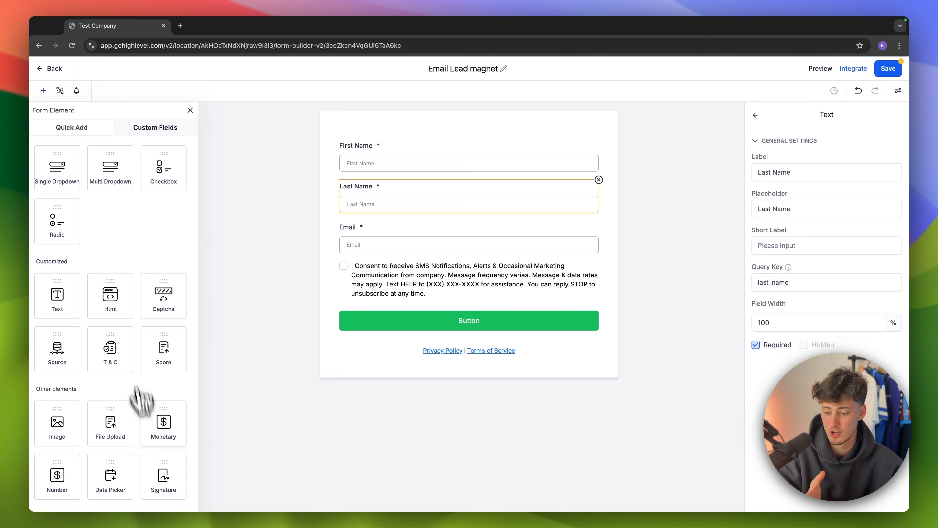
{"action": "left_click_drag", "start_coordinate": [155, 313], "coordinate": [399, 299]}
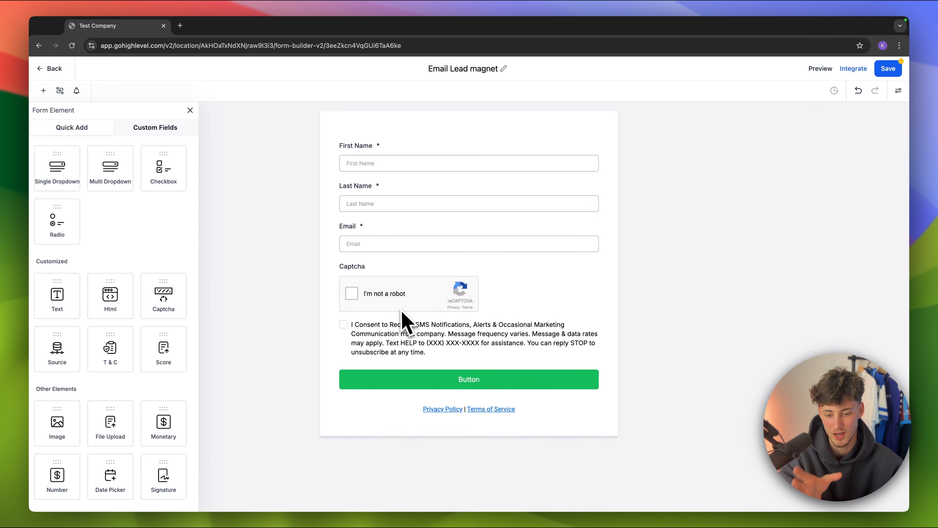
{"action": "left_click", "coordinate": [495, 306]}
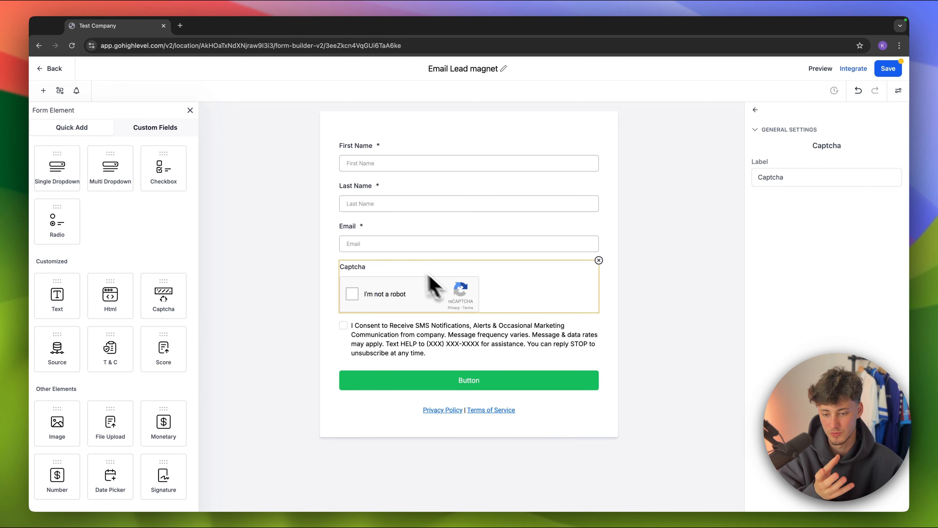
{"action": "left_click", "coordinate": [599, 258]}
Try out a Radio element below the Email field, remove it again and close the form elements
{"action": "scroll", "coordinate": [144, 314], "scroll_direction": "up", "scroll_amount": 1}
{"action": "scroll", "coordinate": [144, 316], "scroll_direction": "up", "scroll_amount": 2}
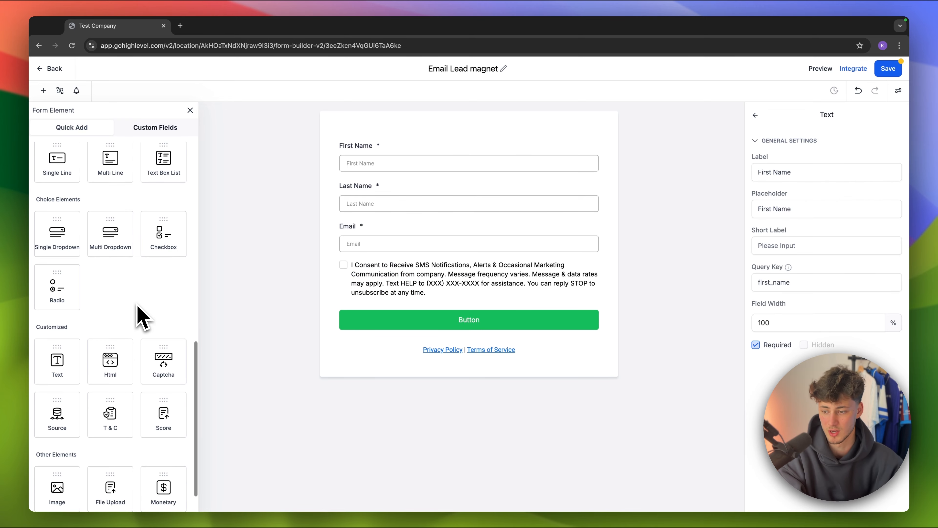
{"action": "left_click_drag", "start_coordinate": [73, 293], "coordinate": [407, 296]}
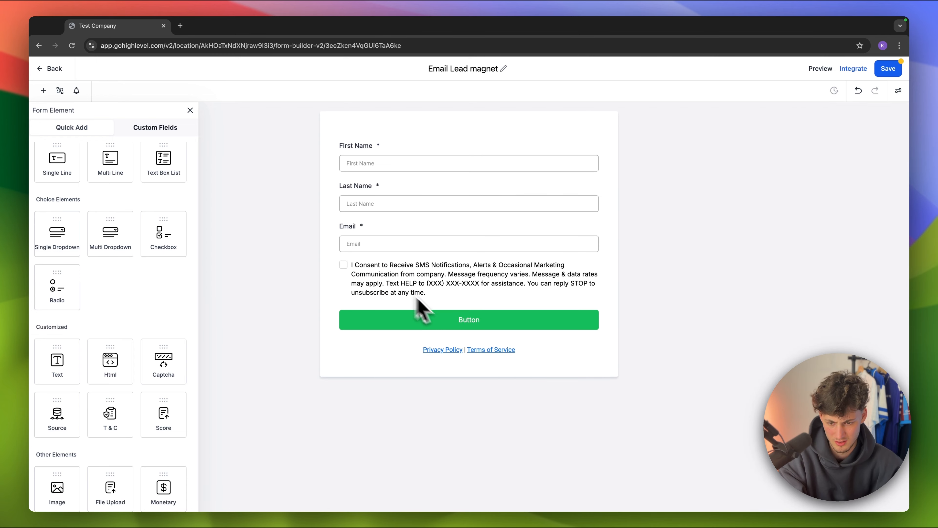
{"action": "left_click", "coordinate": [390, 270]}
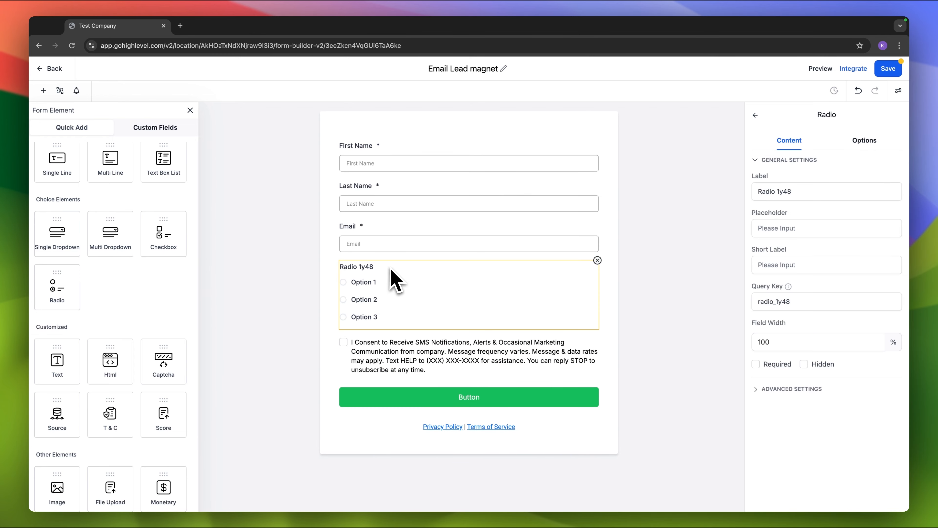
{"action": "left_click", "coordinate": [597, 260]}
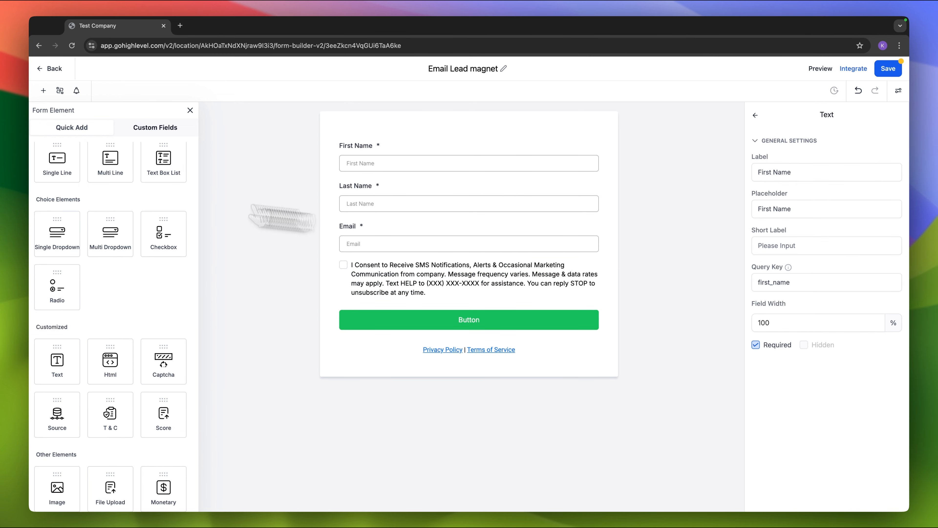
{"action": "scroll", "coordinate": [71, 204], "scroll_direction": "up", "scroll_amount": 3}
{"action": "scroll", "coordinate": [67, 193], "scroll_direction": "down", "scroll_amount": 2}
{"action": "scroll", "coordinate": [66, 193], "scroll_direction": "up", "scroll_amount": 2}
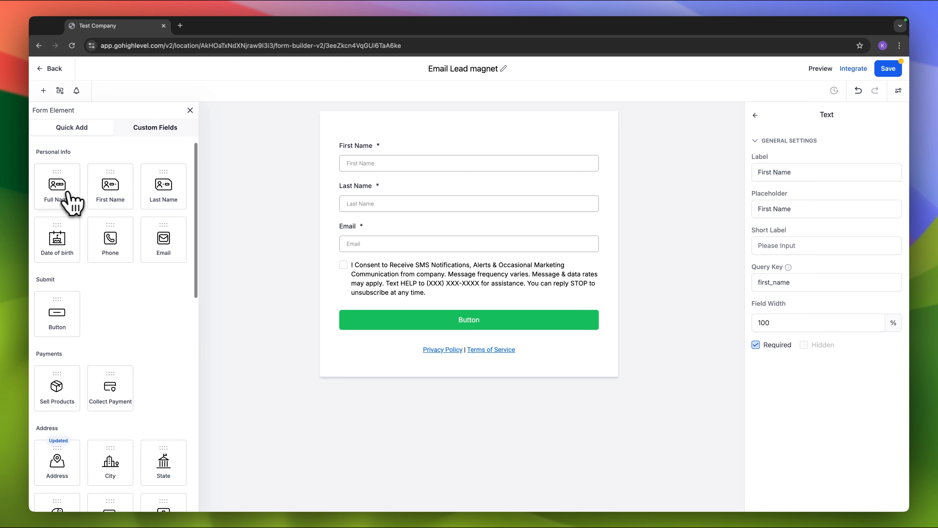
{"action": "left_click", "coordinate": [190, 111]}
Change the background colour of the form's submit button to a bright blue
{"action": "left_click", "coordinate": [497, 324]}
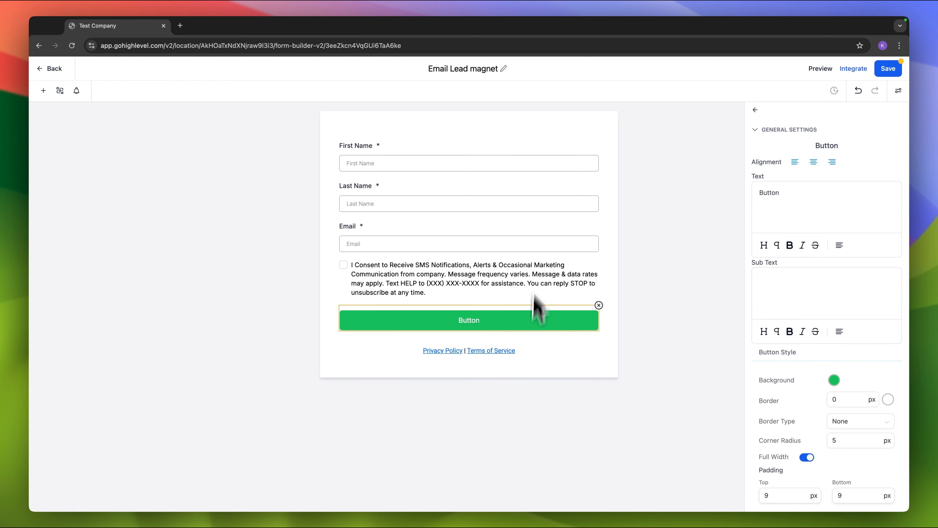
{"action": "left_click", "coordinate": [834, 380]}
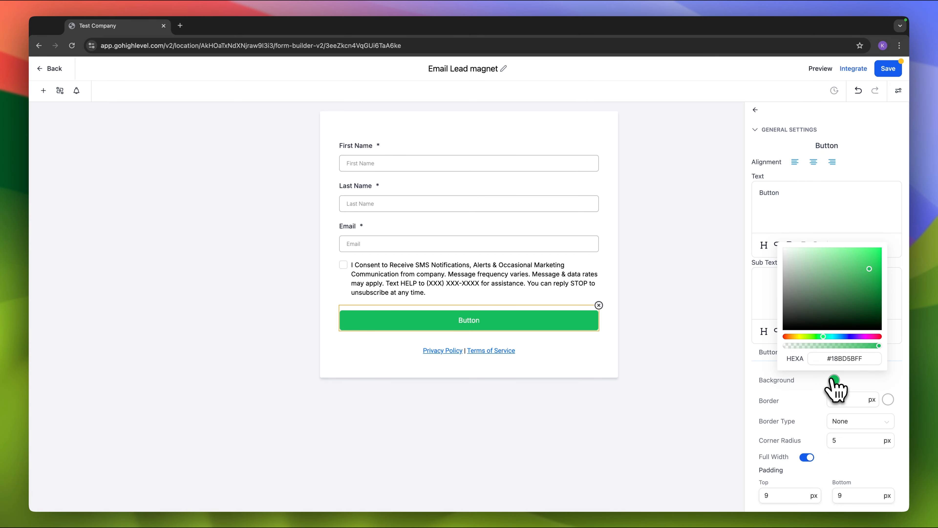
{"action": "left_click", "coordinate": [847, 336]}
{"action": "left_click_drag", "start_coordinate": [865, 266], "coordinate": [864, 256]}
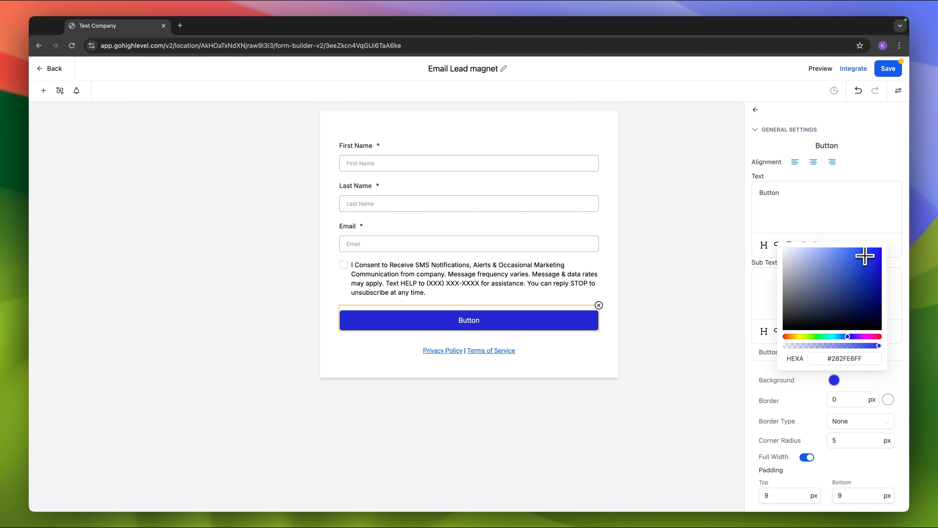
{"action": "left_click", "coordinate": [891, 375]}
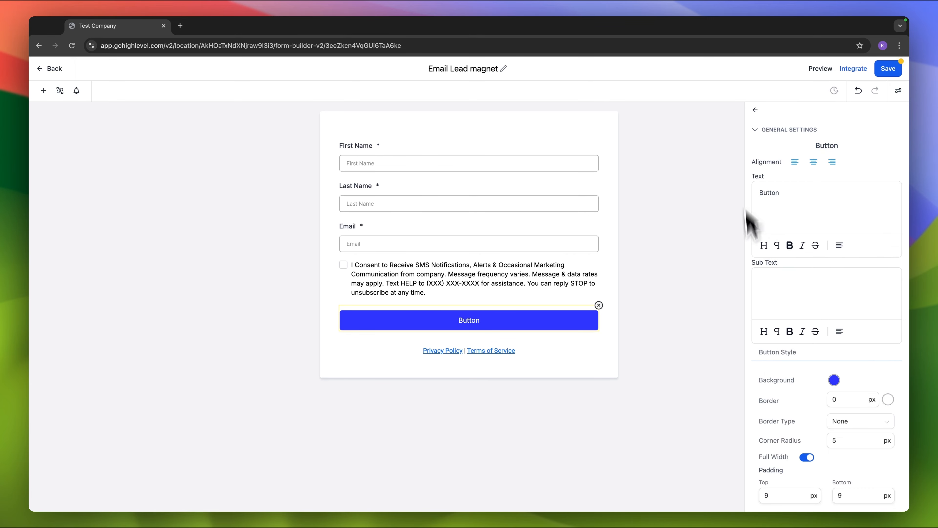
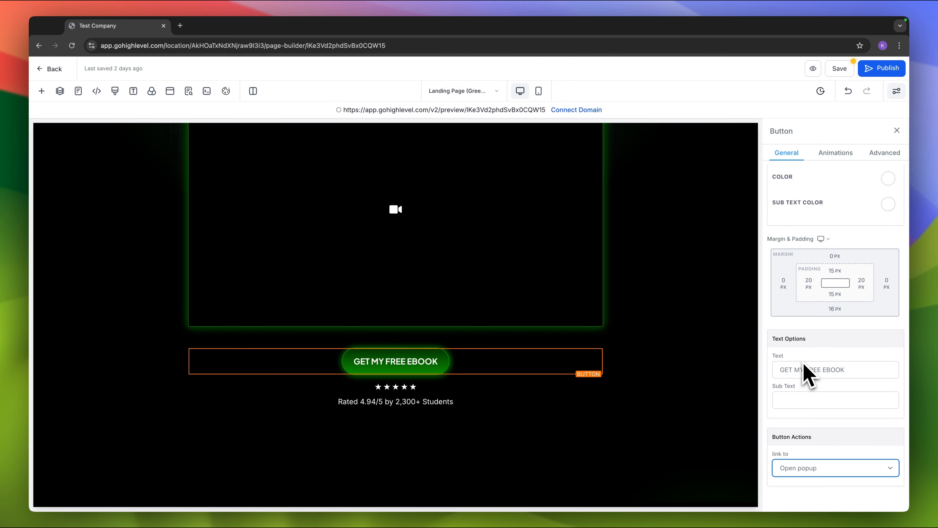
{"action": "scroll", "coordinate": [830, 333], "scroll_direction": "up", "scroll_amount": 5}
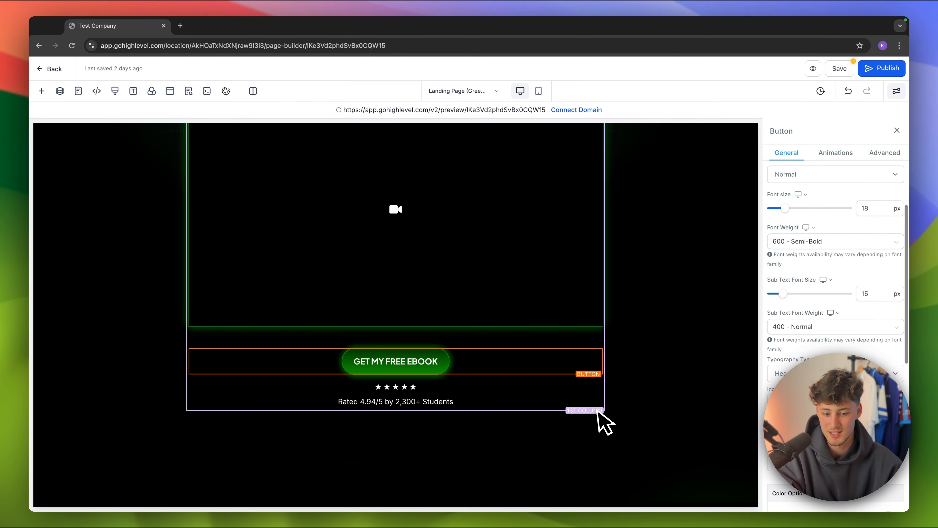
Open the landing page's popup for editing and add a one-column row to it
{"action": "scroll", "coordinate": [598, 412], "scroll_direction": "up", "scroll_amount": 5}
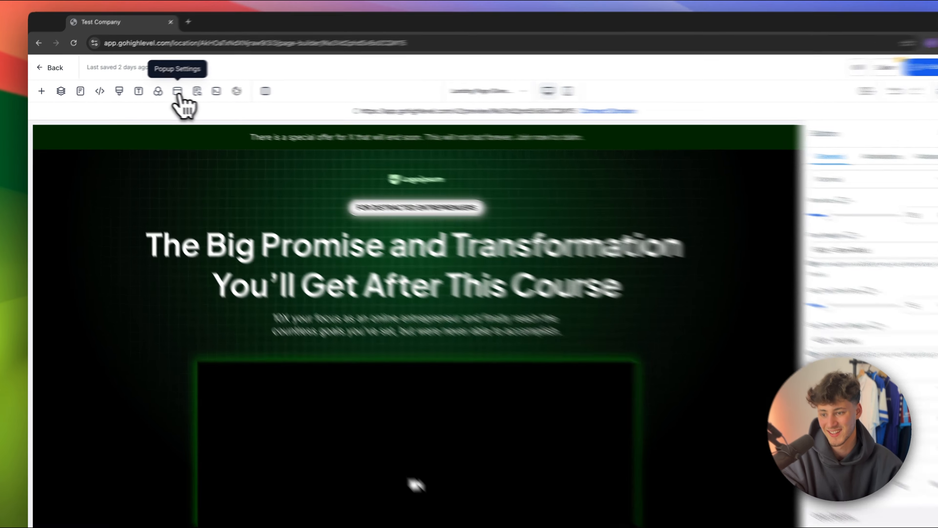
{"action": "left_click", "coordinate": [169, 92]}
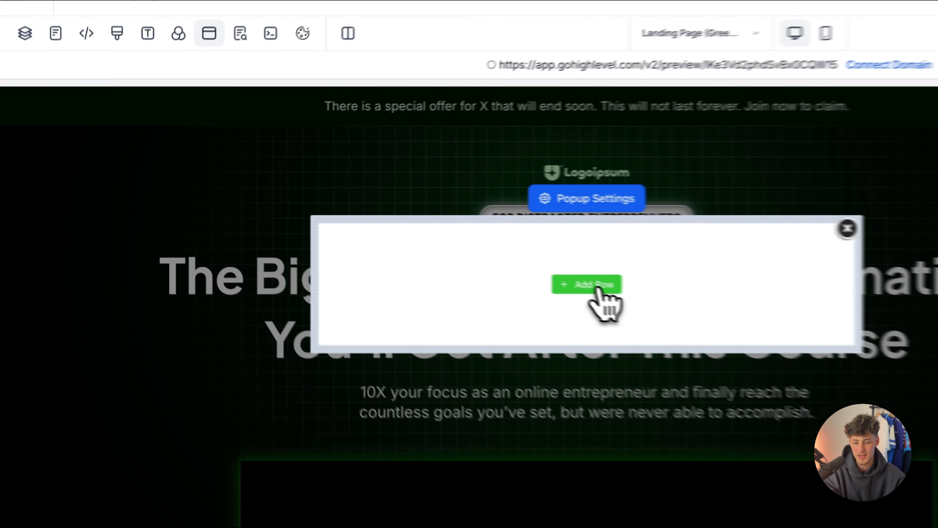
{"action": "left_click", "coordinate": [402, 242]}
{"action": "left_click_drag", "start_coordinate": [281, 216], "coordinate": [554, 247]}
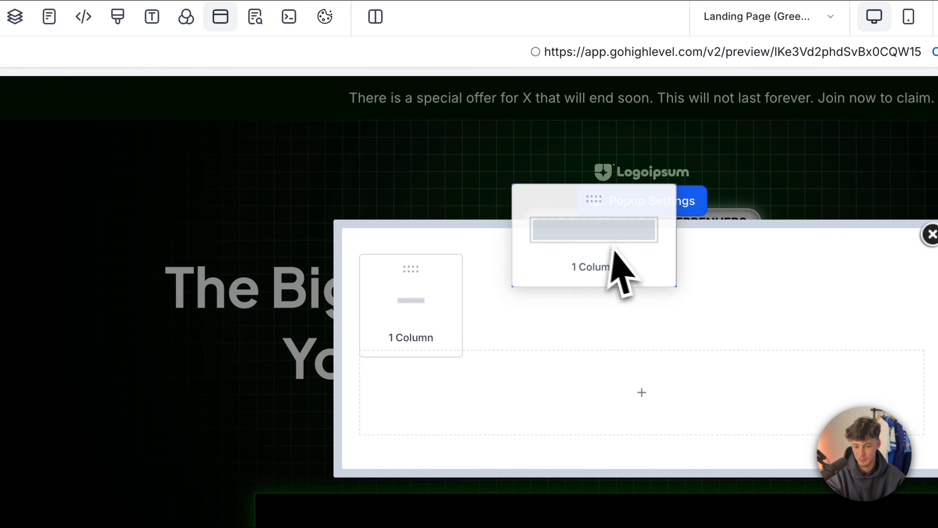
{"action": "left_click_drag", "start_coordinate": [612, 251], "coordinate": [632, 318]}
Add a Form element to the popup's column and assign the Email Lead magnet form to it
{"action": "left_click", "coordinate": [632, 317]}
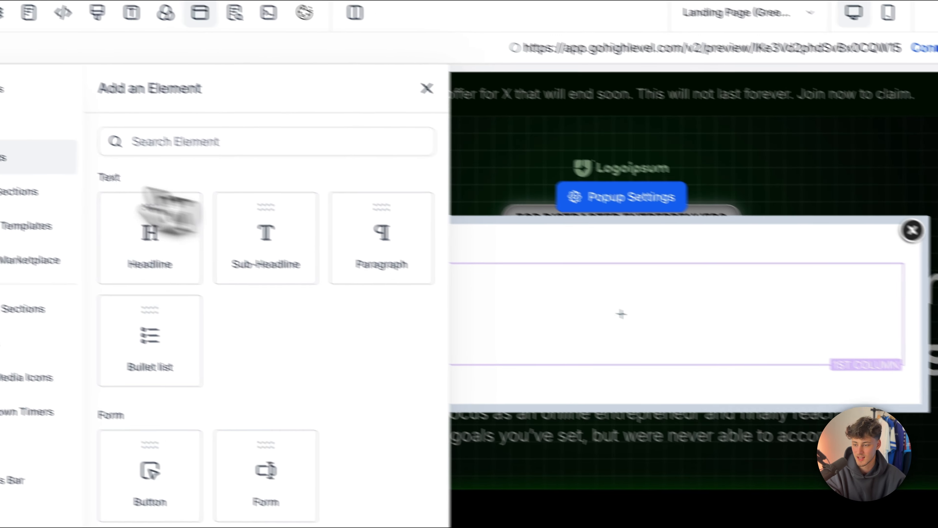
{"action": "left_click", "coordinate": [195, 140]}
{"action": "type", "text": "form"}
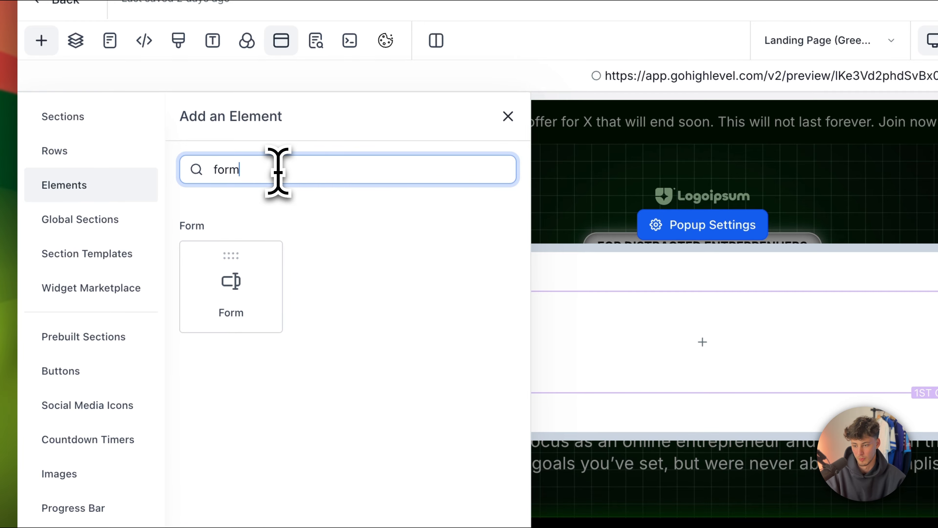
{"action": "left_click_drag", "start_coordinate": [230, 287], "coordinate": [705, 381]}
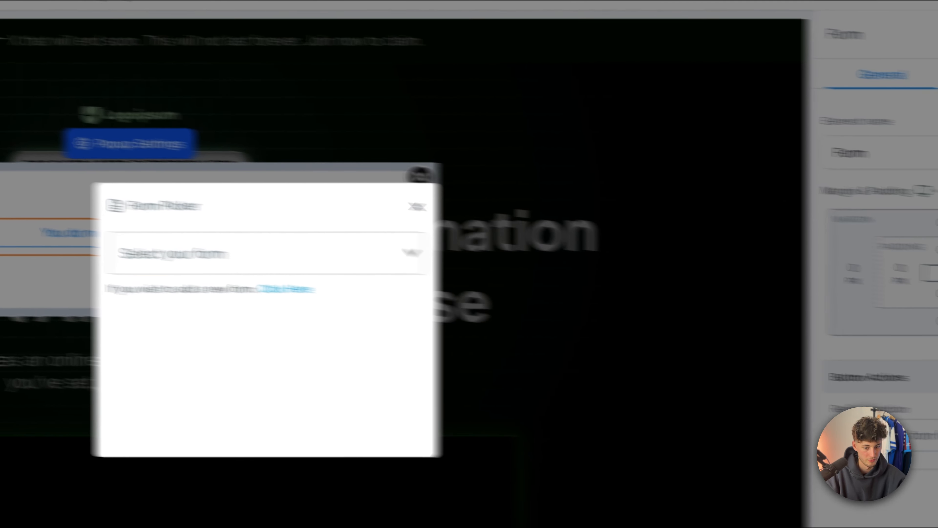
{"action": "left_click", "coordinate": [209, 253]}
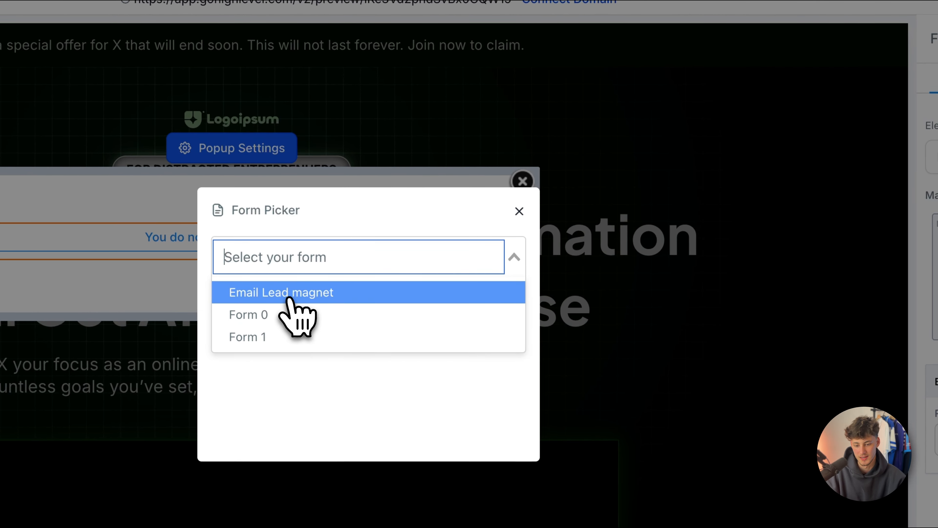
{"action": "left_click", "coordinate": [289, 300]}
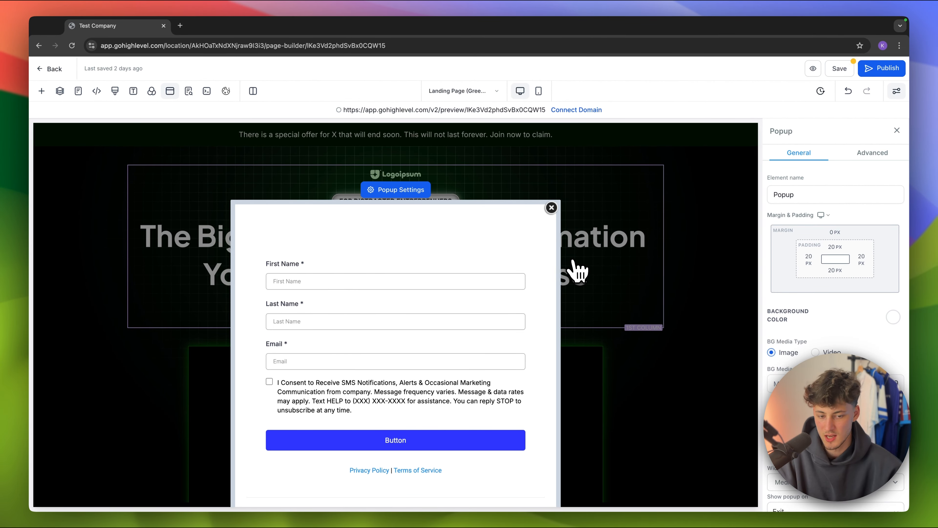
Close the popup, look over the landing page and examine its page layers
{"action": "left_click", "coordinate": [42, 92]}
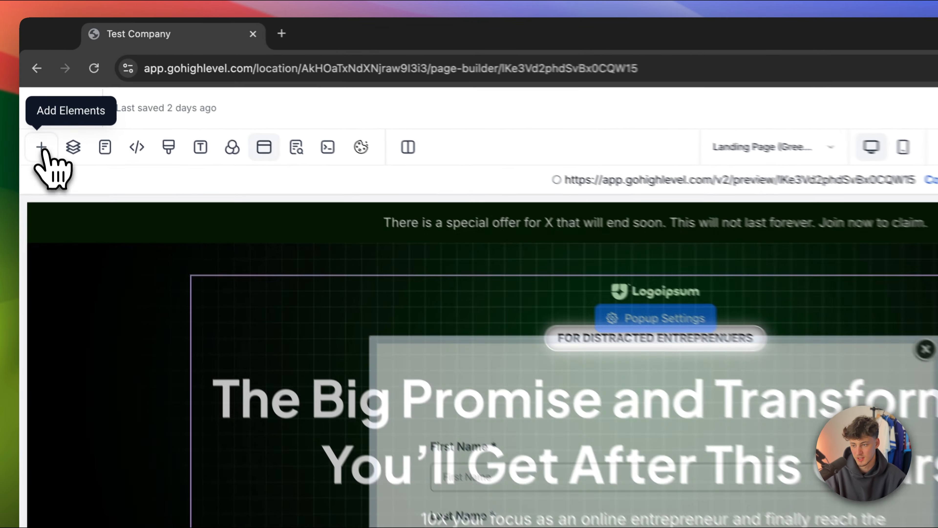
{"action": "left_click", "coordinate": [46, 92]}
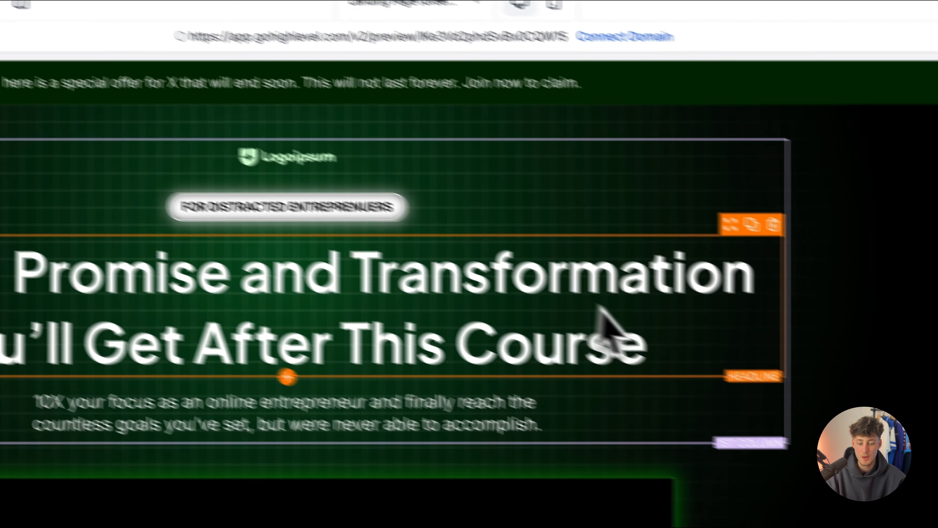
{"action": "scroll", "coordinate": [521, 276], "scroll_direction": "down", "scroll_amount": 7}
{"action": "scroll", "coordinate": [512, 272], "scroll_direction": "up", "scroll_amount": 7}
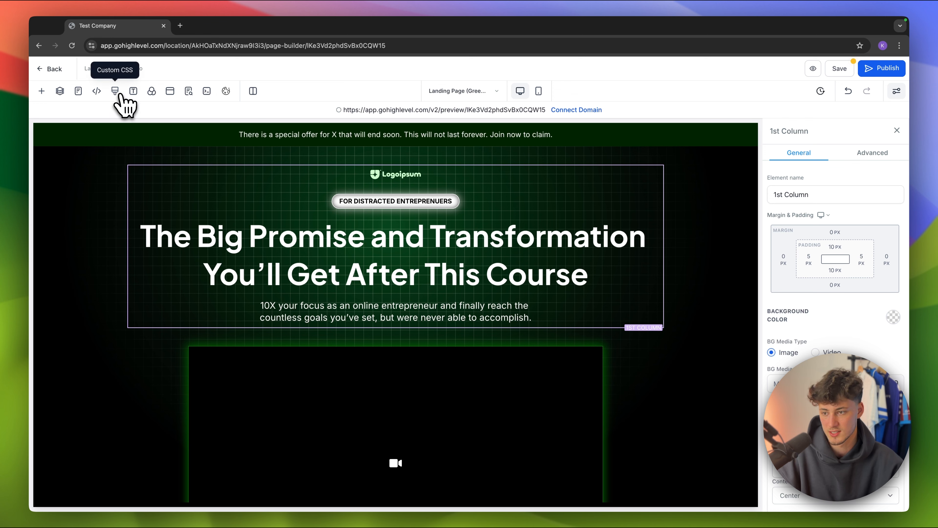
{"action": "left_click", "coordinate": [59, 91]}
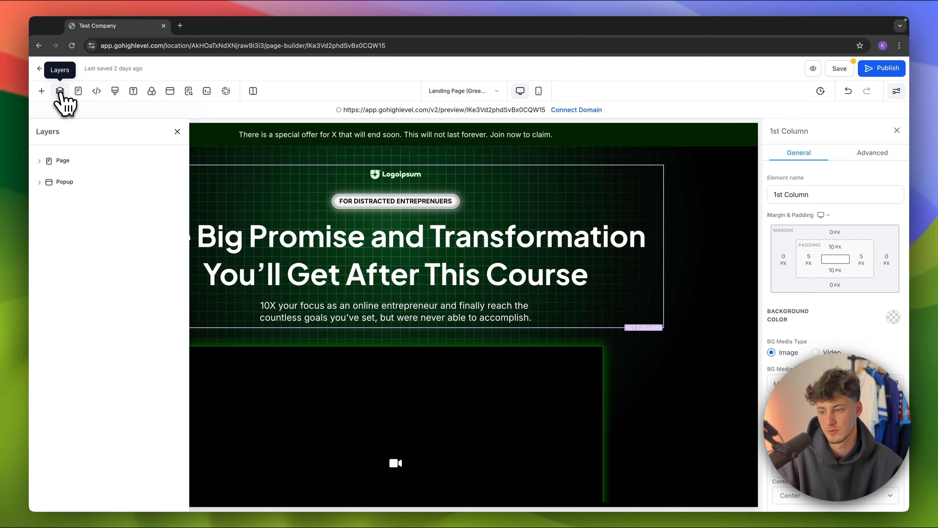
{"action": "double_click", "coordinate": [41, 161]}
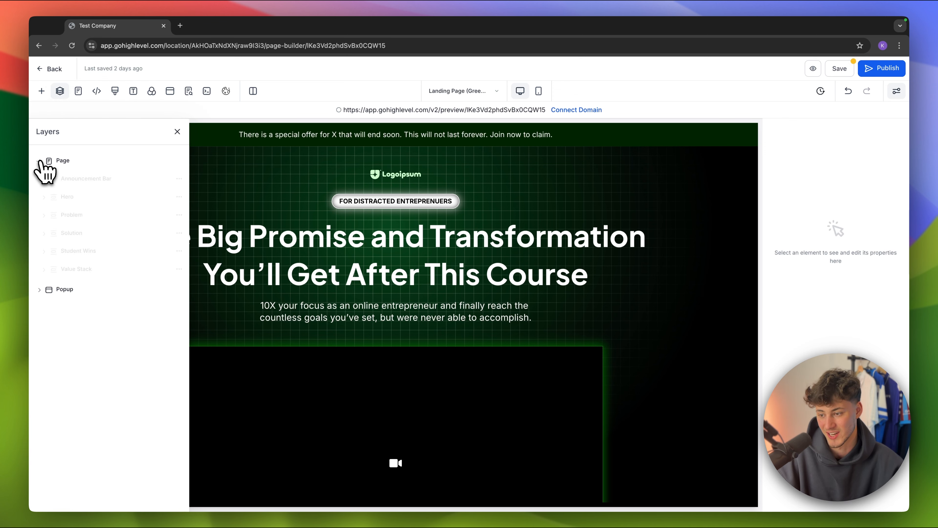
Look at the landing page's tracking code and custom CSS settings
{"action": "left_click", "coordinate": [78, 91]}
{"action": "left_click", "coordinate": [78, 93]}
{"action": "left_click", "coordinate": [98, 92]}
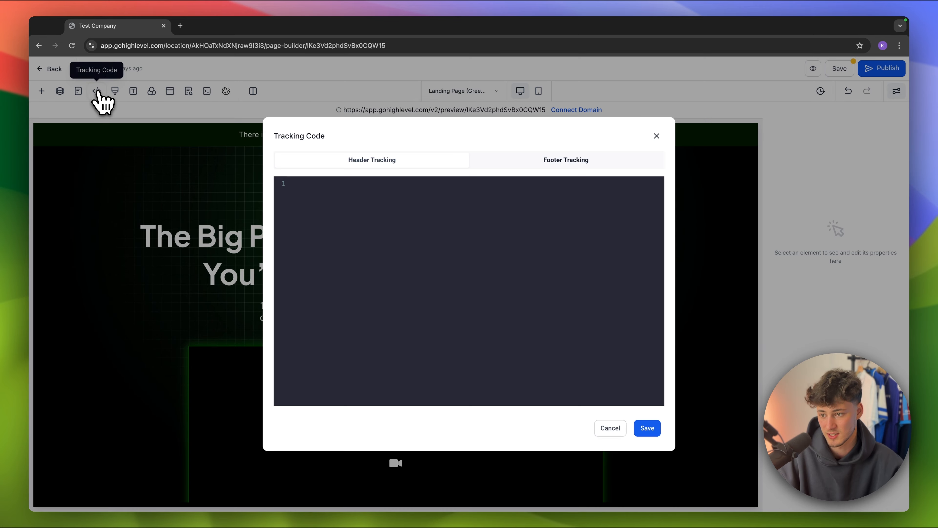
{"action": "left_click", "coordinate": [99, 92]}
{"action": "left_click", "coordinate": [117, 92]}
{"action": "left_click", "coordinate": [125, 93]}
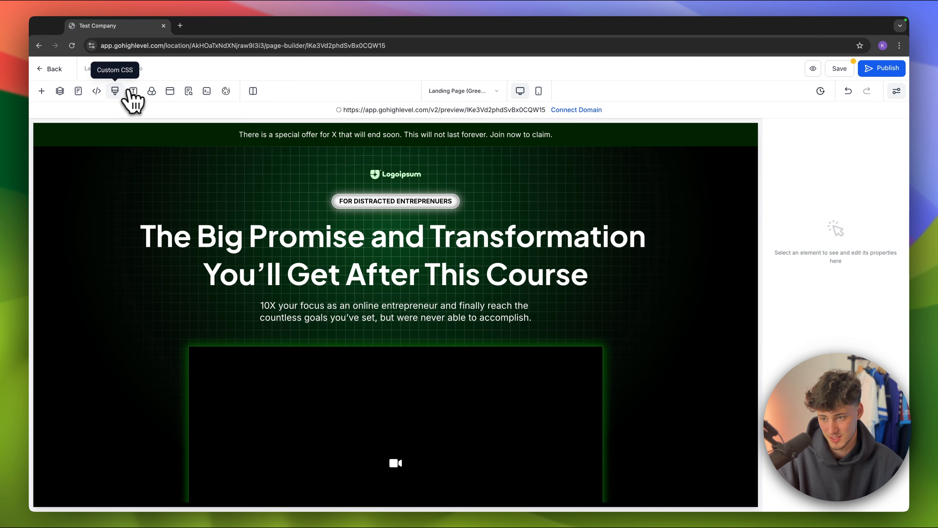
Look through the landing page's typography, popup, SEO meta data, cookie consent and column mode settings
{"action": "left_click", "coordinate": [133, 92]}
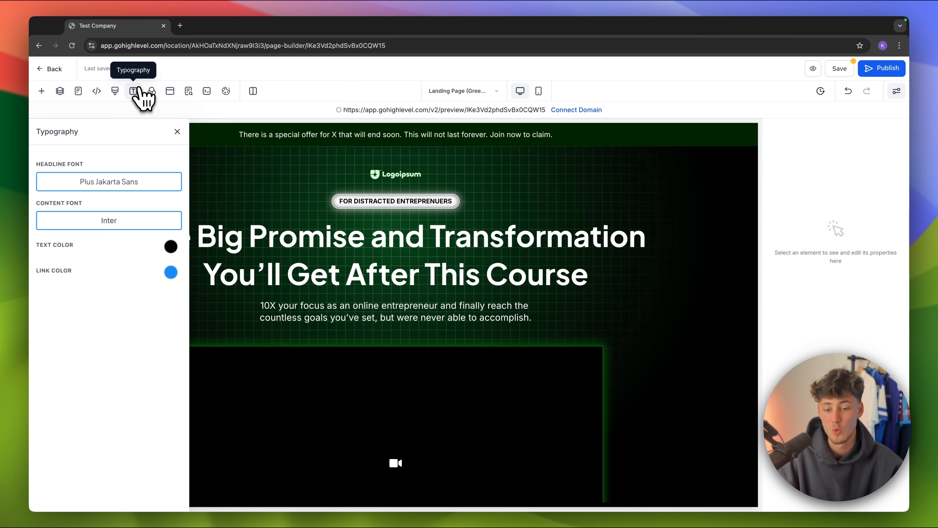
{"action": "left_click", "coordinate": [139, 90]}
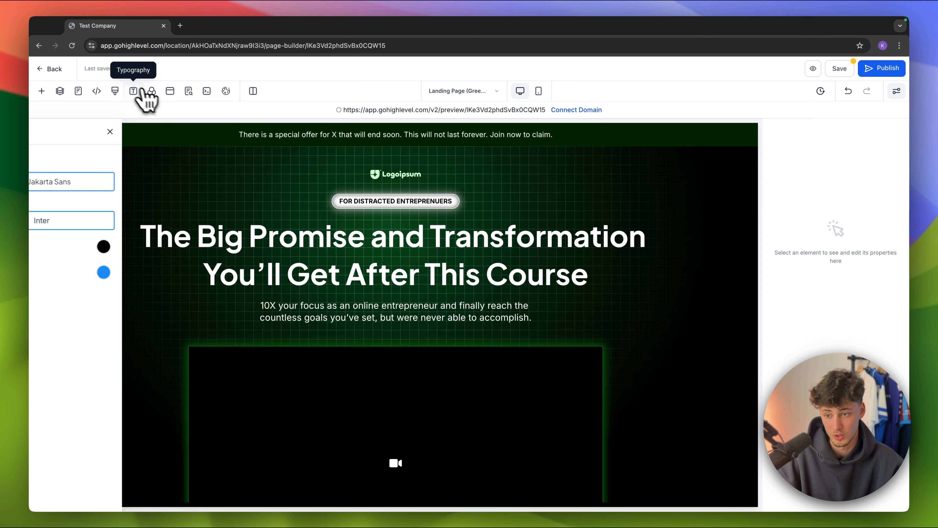
{"action": "left_click", "coordinate": [158, 91]}
{"action": "left_click", "coordinate": [170, 91]}
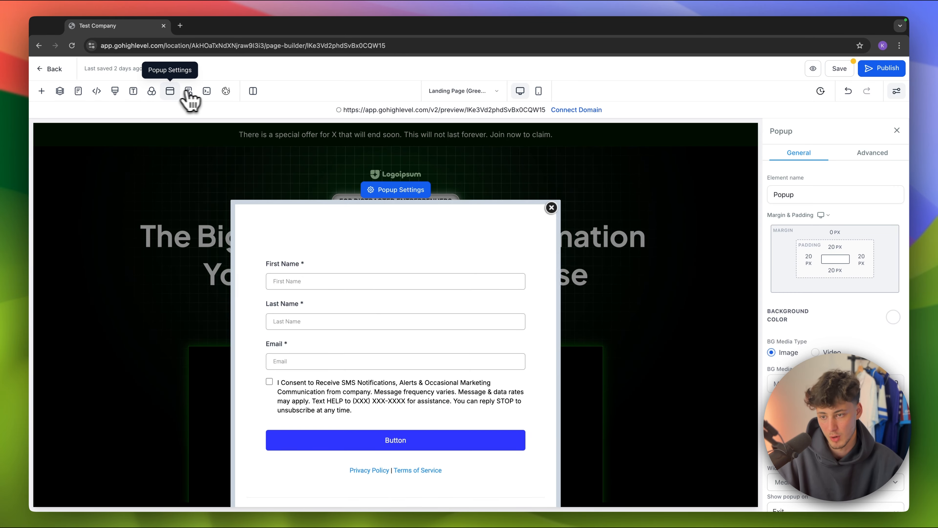
{"action": "left_click", "coordinate": [188, 91]}
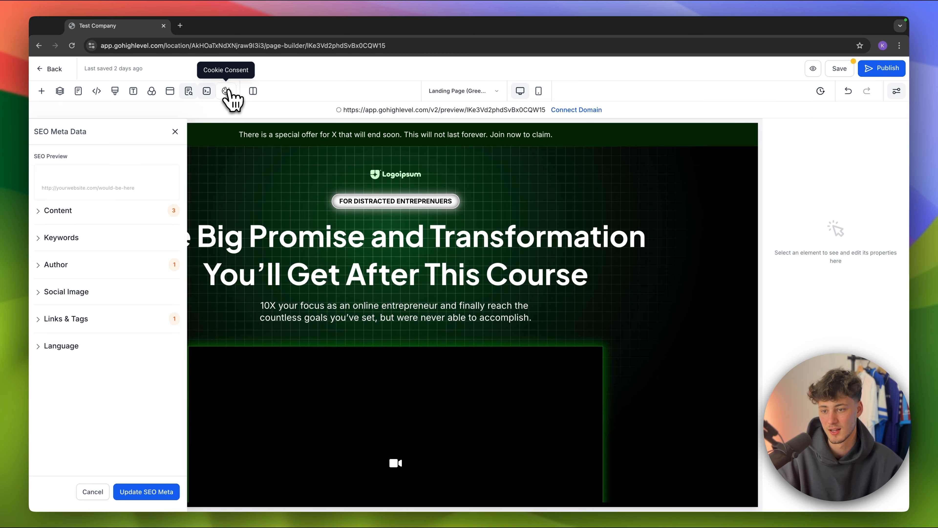
{"action": "left_click", "coordinate": [226, 91]}
{"action": "mouse_move", "coordinate": [253, 91]}
{"action": "scroll", "coordinate": [619, 300], "scroll_direction": "down", "scroll_amount": 10}
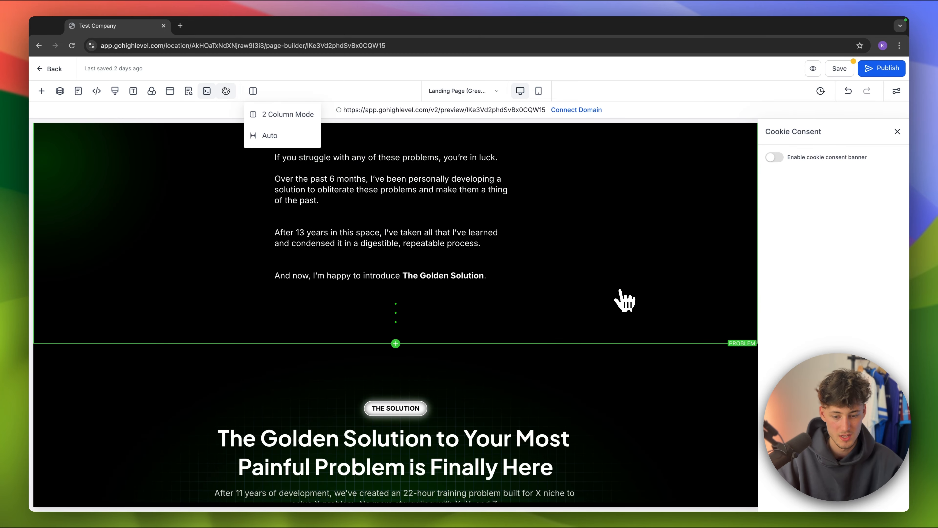
{"action": "scroll", "coordinate": [619, 300], "scroll_direction": "up", "scroll_amount": 10}
Save the landing page and return to the funnel's steps overview
{"action": "left_click", "coordinate": [841, 69]}
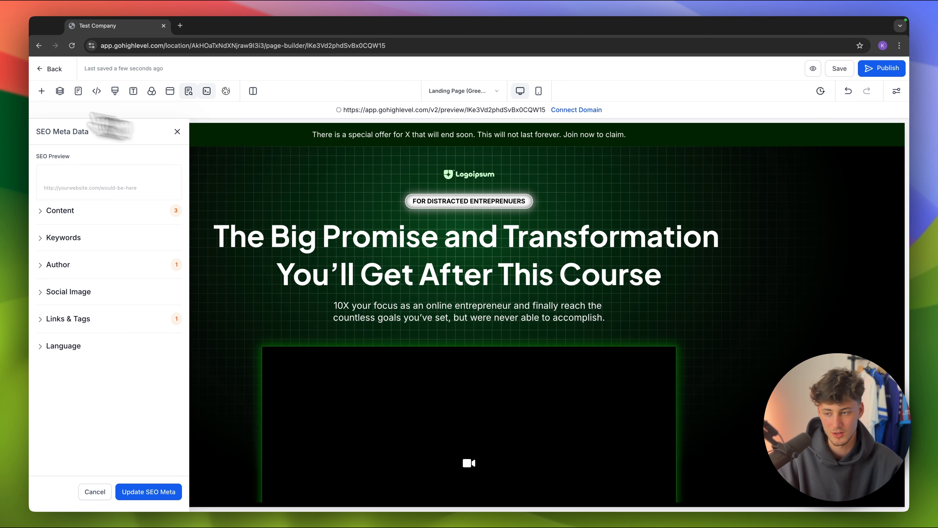
{"action": "left_click", "coordinate": [49, 68]}
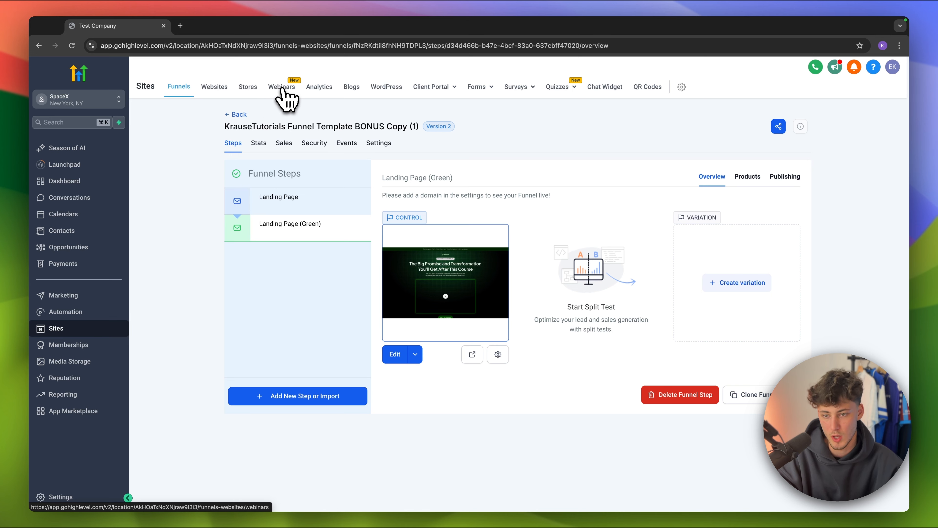
{"action": "mouse_move", "coordinate": [517, 87]}
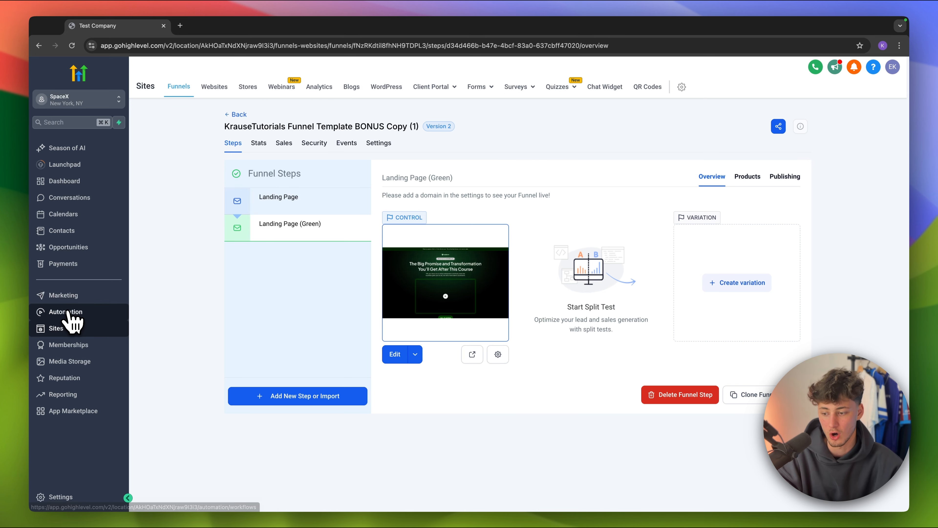
Go to the email campaigns of the Marketing section
{"action": "left_click", "coordinate": [95, 304]}
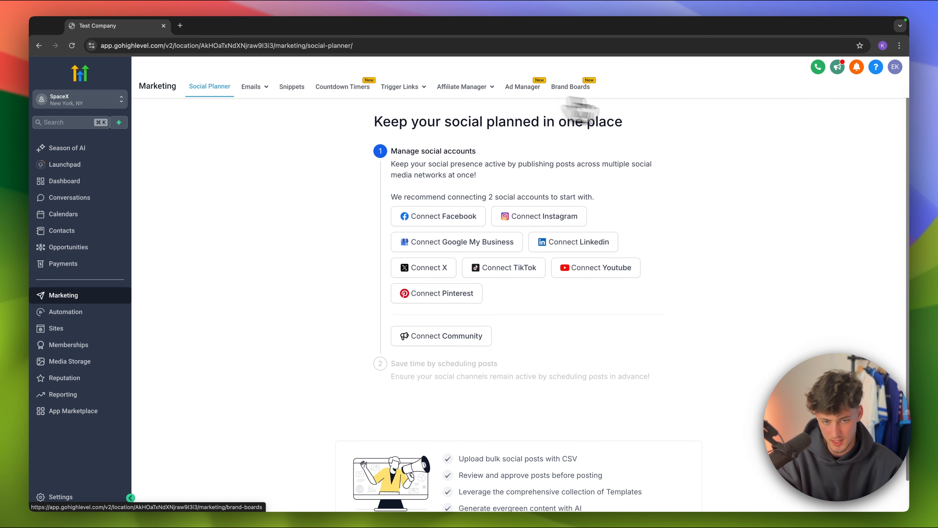
{"action": "left_click", "coordinate": [250, 87]}
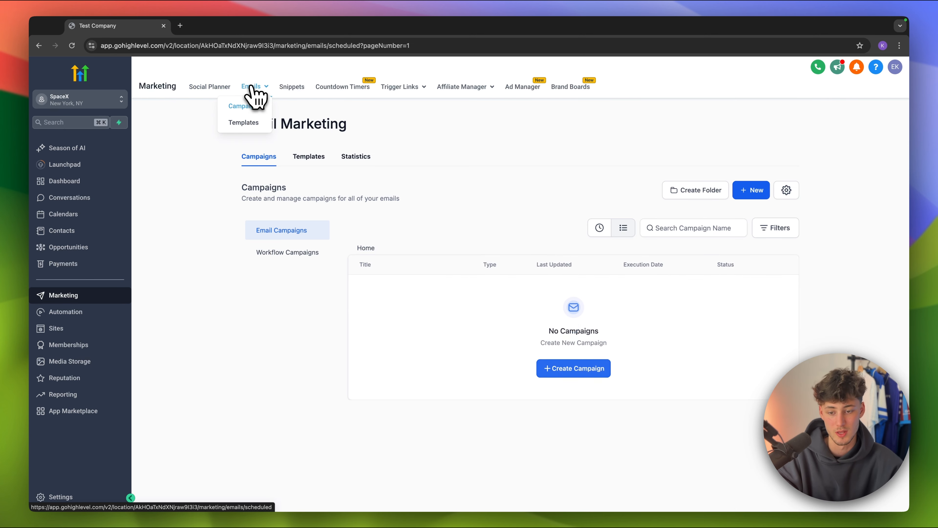
{"action": "double_click", "coordinate": [157, 86]}
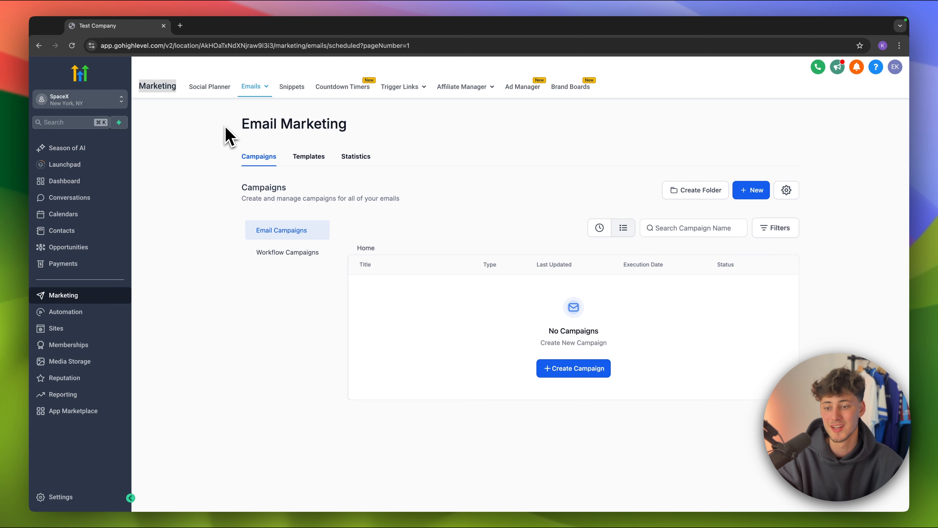
{"action": "left_click_drag", "start_coordinate": [225, 127], "coordinate": [397, 157]}
{"action": "left_click", "coordinate": [398, 157]}
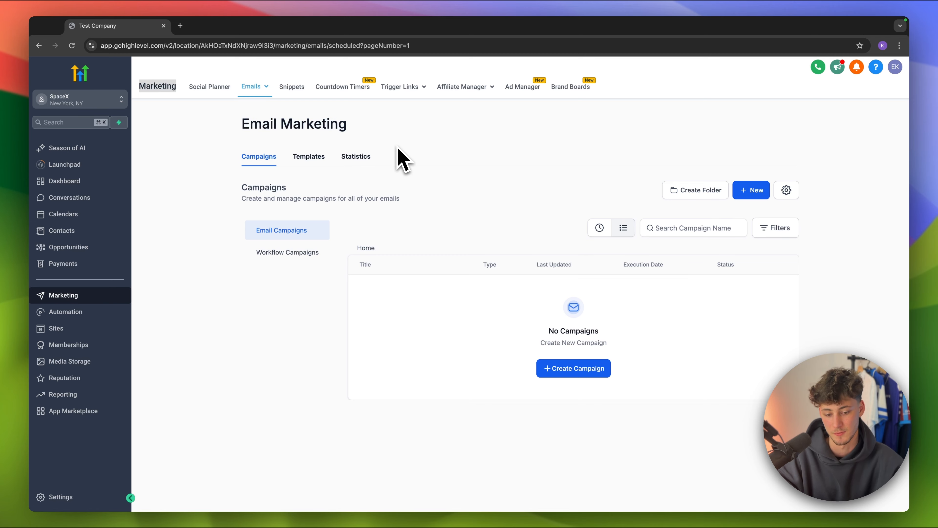
Create an email campaign from the Blank template using the Design Editor
{"action": "left_click", "coordinate": [582, 368]}
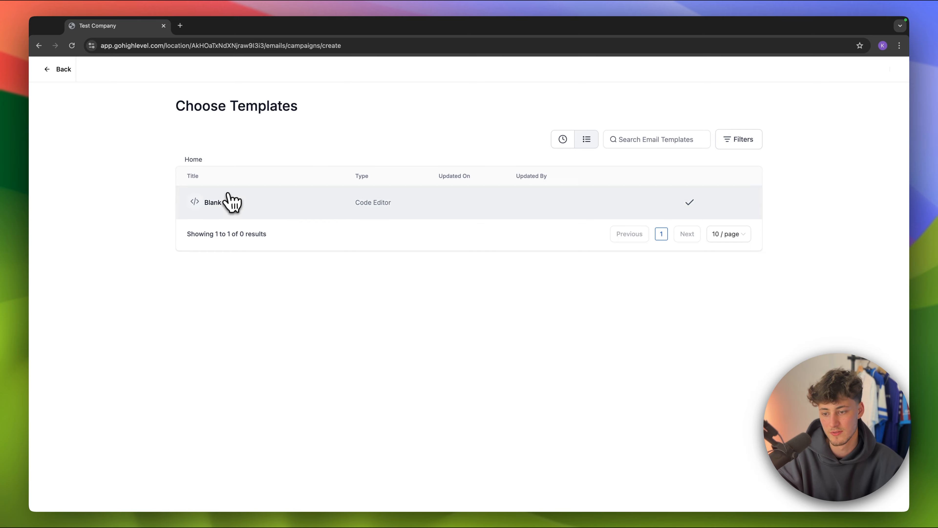
{"action": "left_click", "coordinate": [226, 202]}
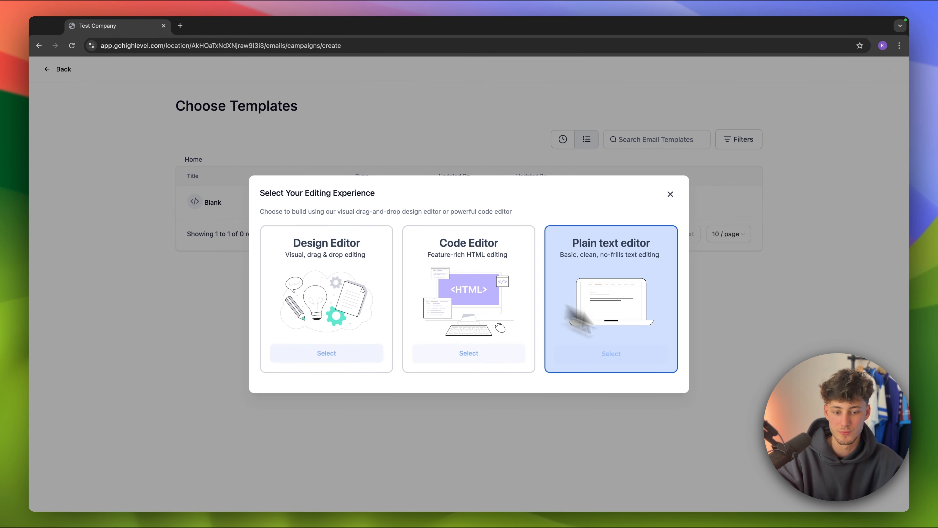
{"action": "left_click_drag", "start_coordinate": [293, 244], "coordinate": [363, 253]}
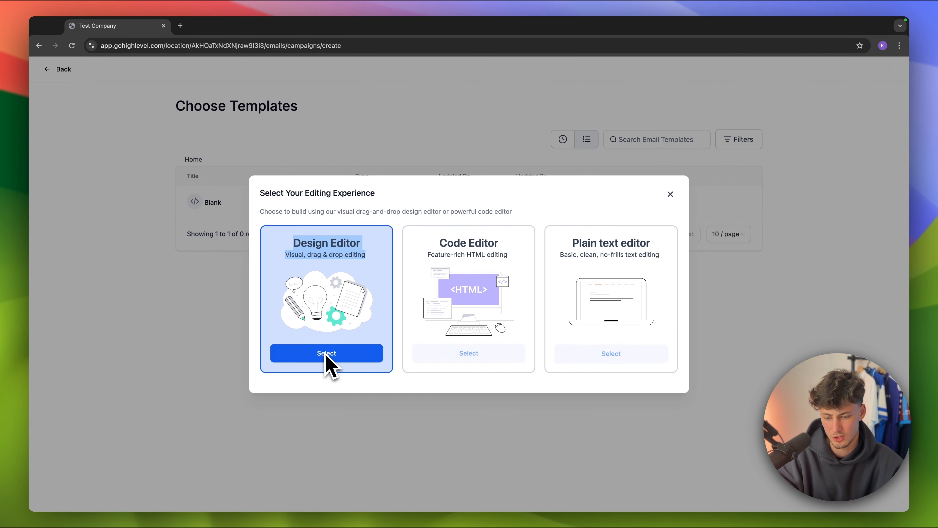
{"action": "left_click_drag", "start_coordinate": [574, 241], "coordinate": [605, 248]}
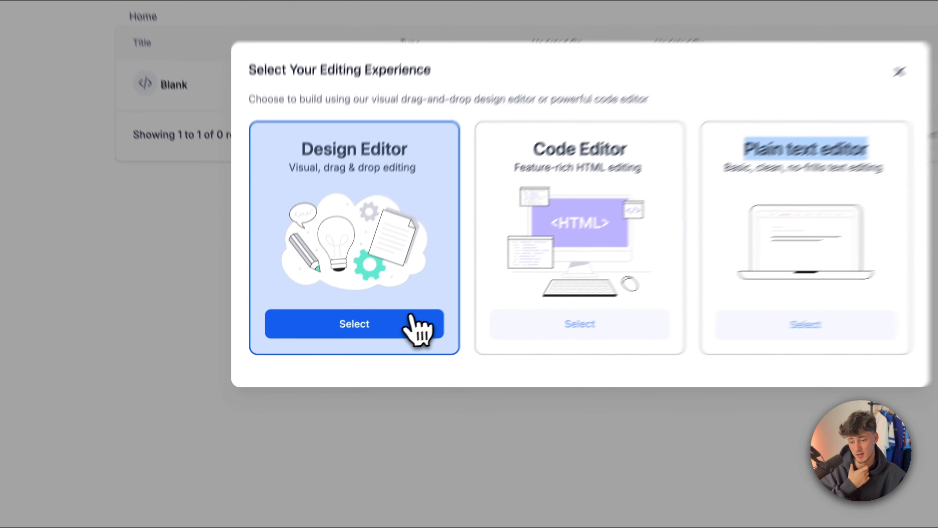
{"action": "left_click", "coordinate": [367, 354]}
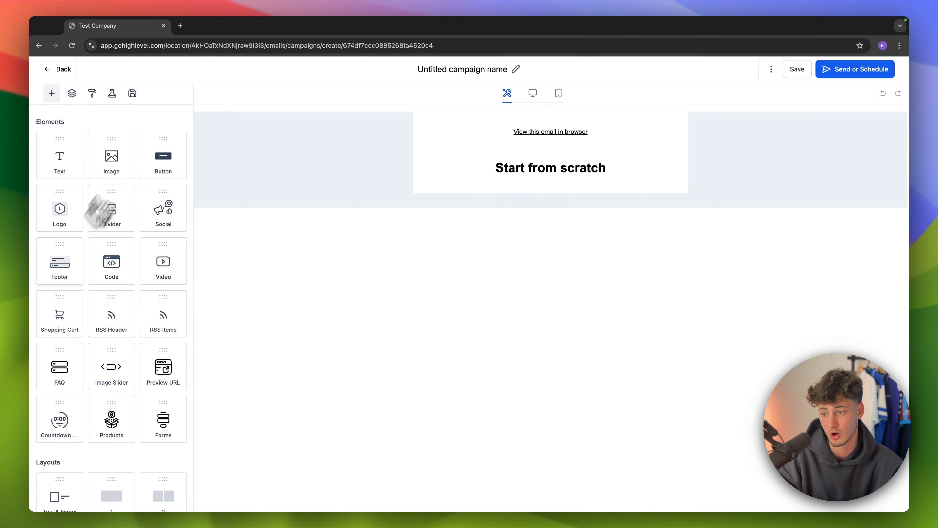
Add a Text element at the start of the email and an Image element directly below it
{"action": "left_click_drag", "start_coordinate": [55, 165], "coordinate": [519, 157]}
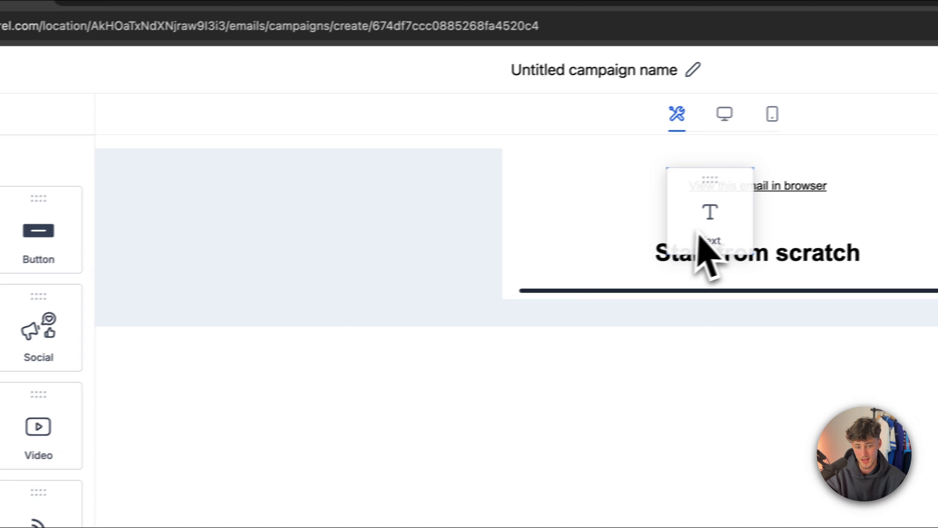
{"action": "left_click_drag", "start_coordinate": [704, 255], "coordinate": [707, 222]}
{"action": "left_click", "coordinate": [68, 157]}
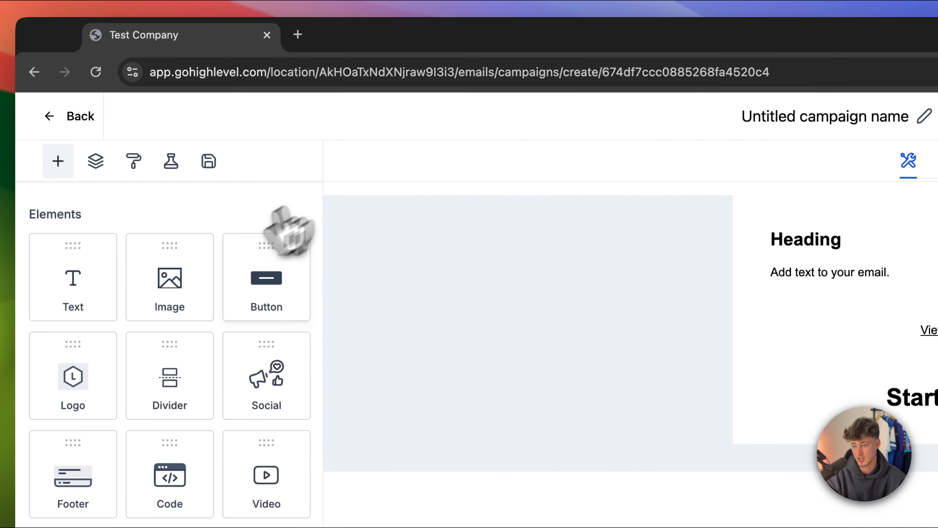
{"action": "left_click_drag", "start_coordinate": [288, 230], "coordinate": [936, 338]}
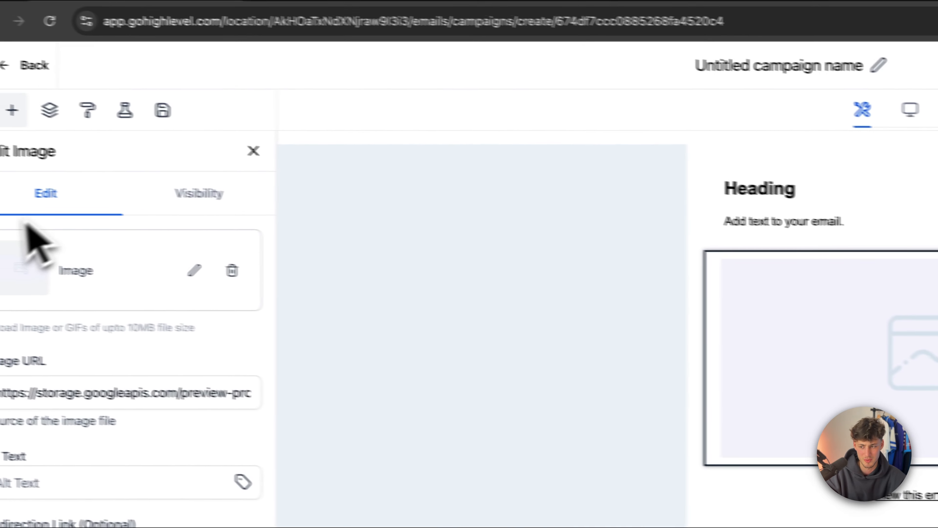
Add a Products element between the text and the image in the email and close its settings
{"action": "left_click", "coordinate": [10, 116]}
{"action": "scroll", "coordinate": [210, 370], "scroll_direction": "down", "scroll_amount": 5}
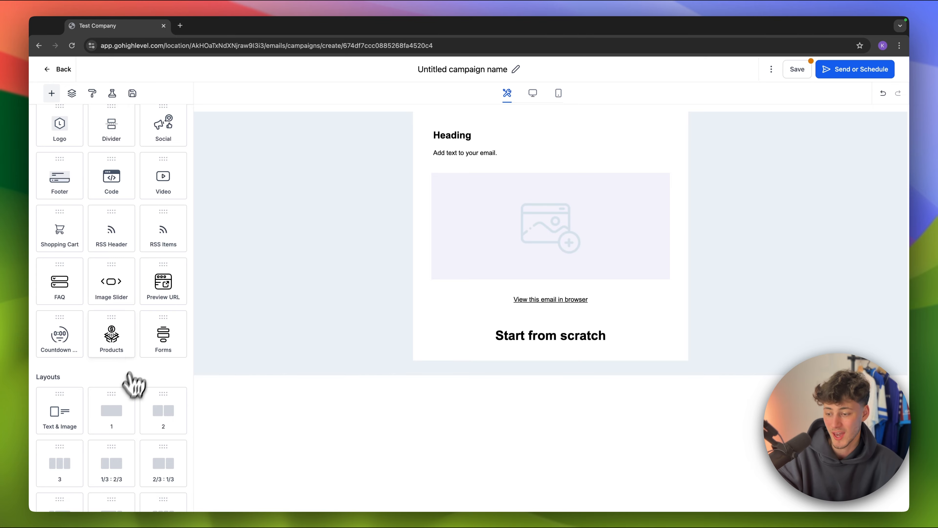
{"action": "left_click_drag", "start_coordinate": [108, 355], "coordinate": [493, 209]}
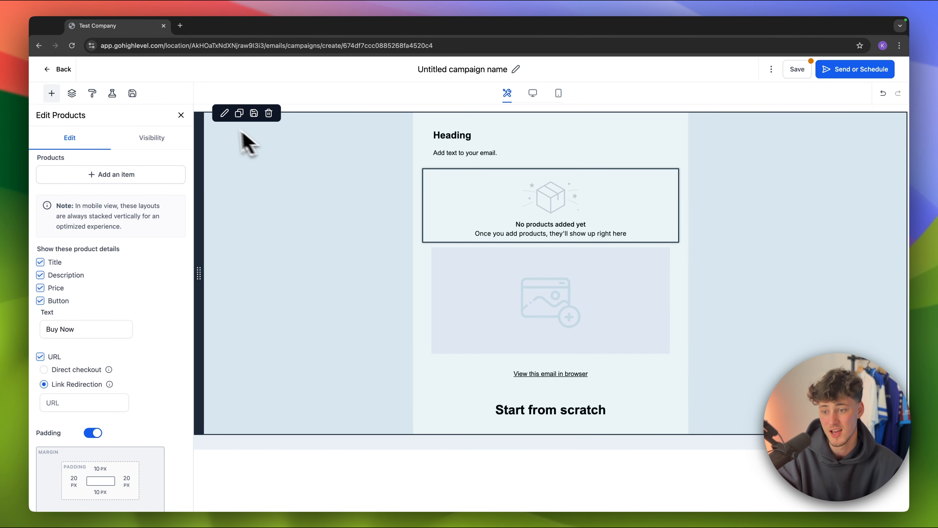
{"action": "left_click", "coordinate": [181, 115]}
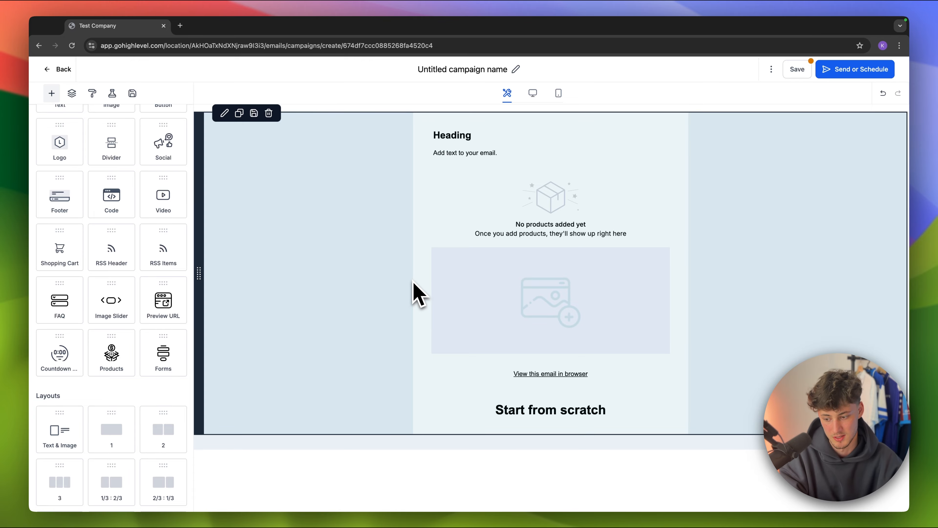
Leave the email editor and go to the email templates of the Marketing section
{"action": "left_click", "coordinate": [39, 45]}
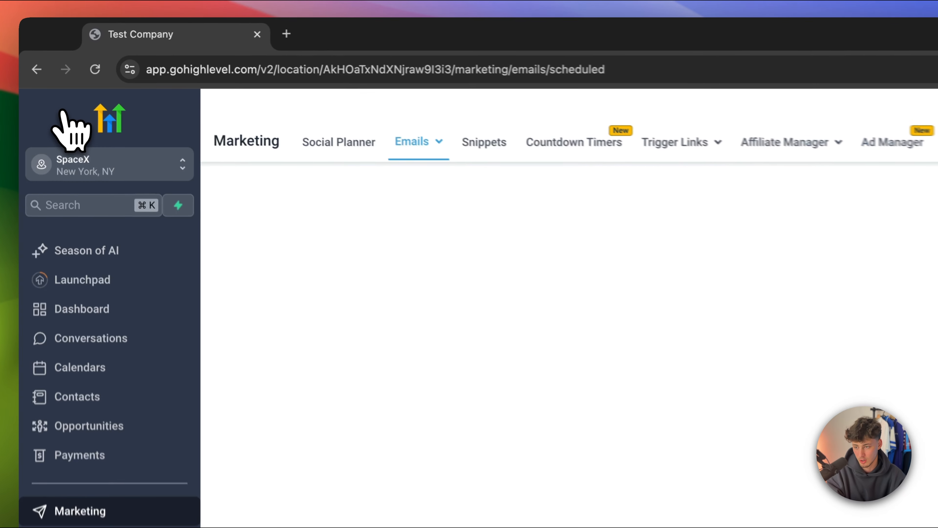
{"action": "mouse_move", "coordinate": [443, 164]}
{"action": "left_click", "coordinate": [437, 214]}
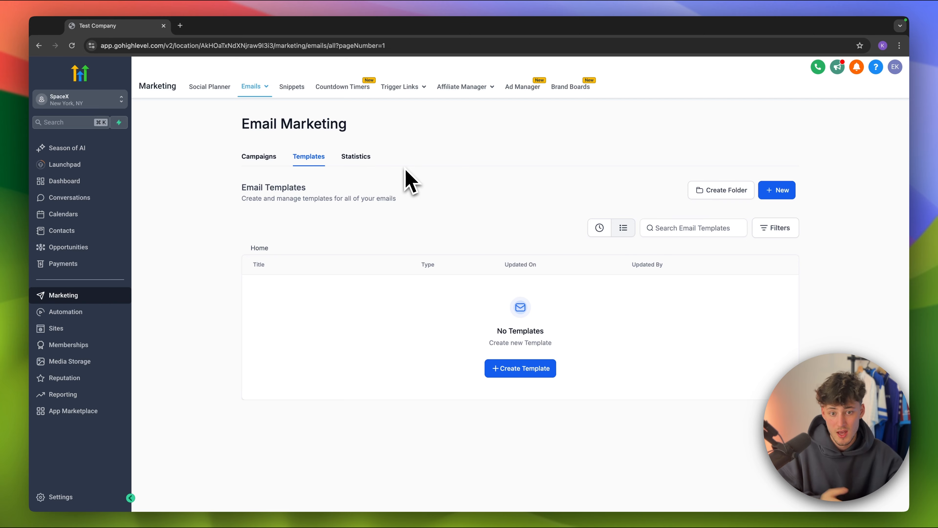
Go to the Marketing section's Snippets page and read its description
{"action": "left_click", "coordinate": [299, 90]}
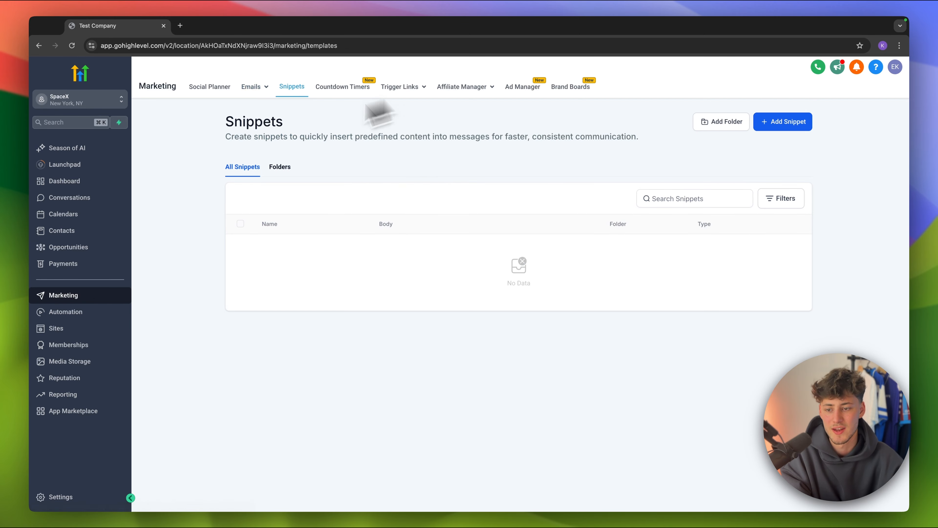
{"action": "left_click_drag", "start_coordinate": [216, 145], "coordinate": [550, 142]}
{"action": "left_click", "coordinate": [555, 140]}
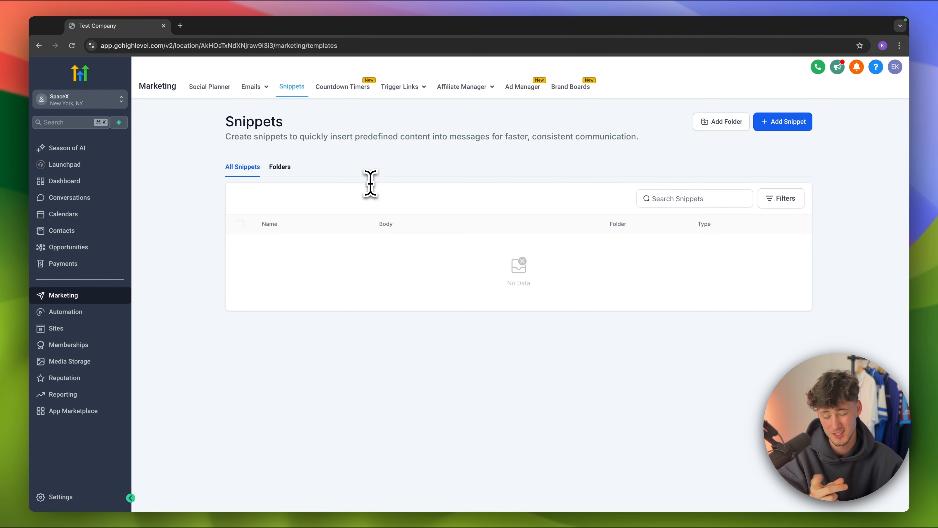
Go to the Automation section and begin a new workflow to reach the template selection
{"action": "left_click", "coordinate": [98, 314]}
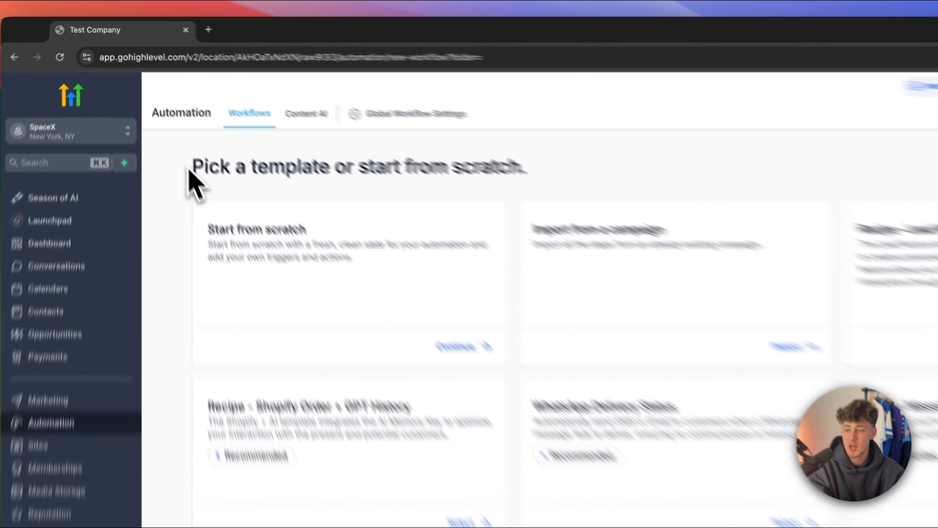
{"action": "left_click_drag", "start_coordinate": [218, 221], "coordinate": [402, 202]}
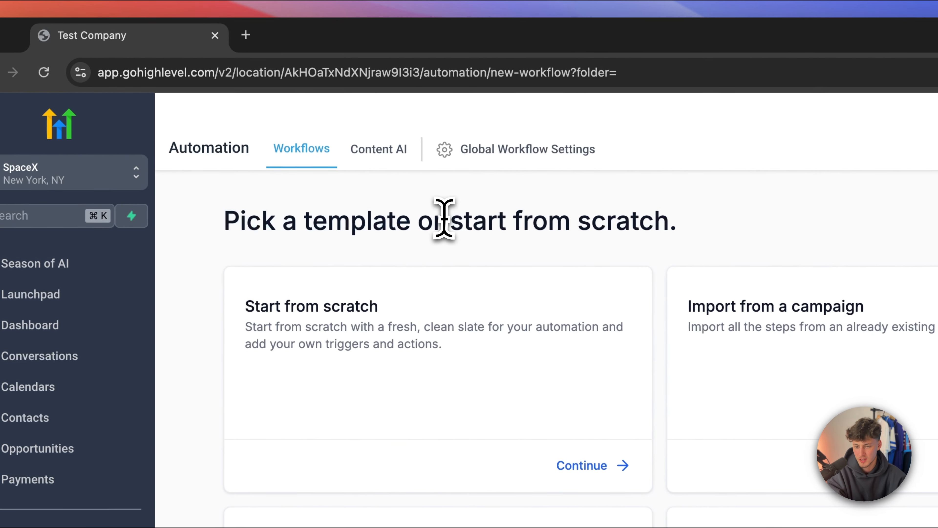
{"action": "left_click_drag", "start_coordinate": [447, 219], "coordinate": [720, 221]}
{"action": "left_click", "coordinate": [723, 221]}
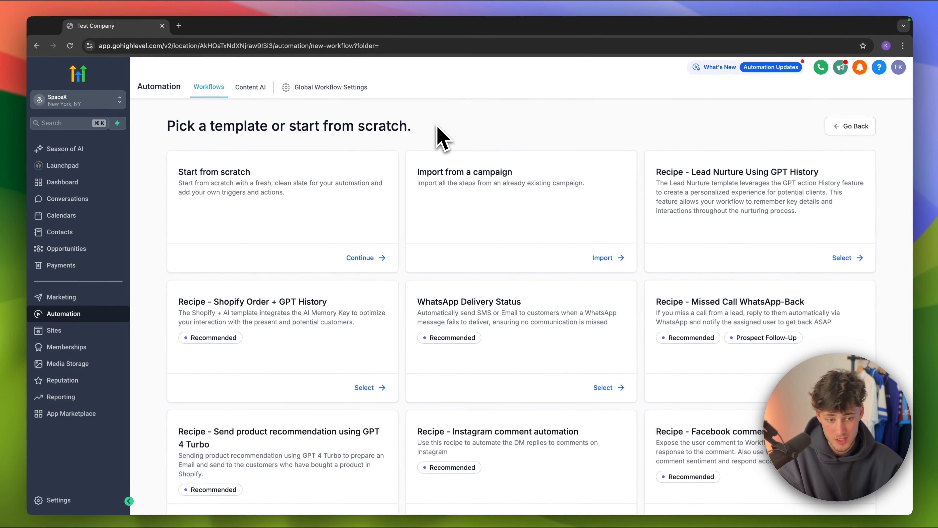
Examine the workflow recipes, including WhatsApp Delivery Status, Instagram comment automation and product recommendation using GPT 4 Turbo
{"action": "scroll", "coordinate": [623, 147], "scroll_direction": "down", "scroll_amount": 3}
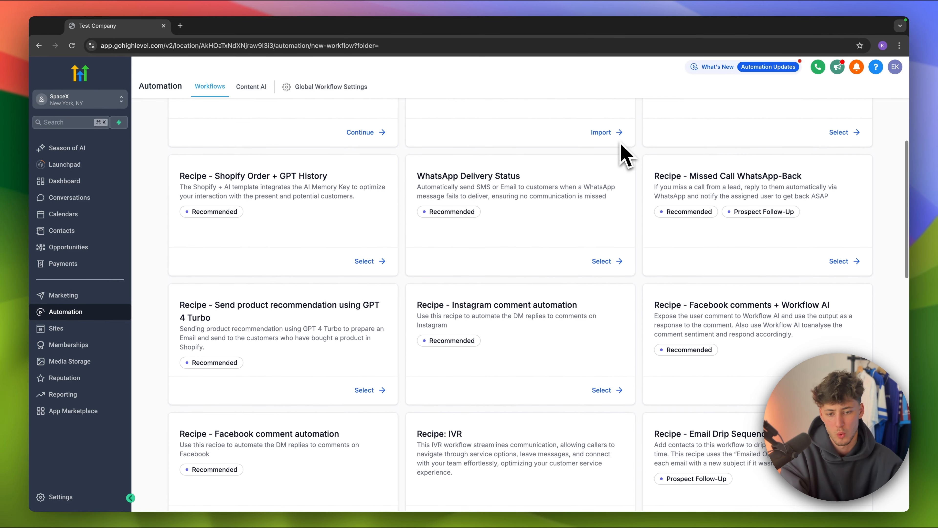
{"action": "left_click_drag", "start_coordinate": [418, 175], "coordinate": [536, 188]}
{"action": "left_click", "coordinate": [548, 189]}
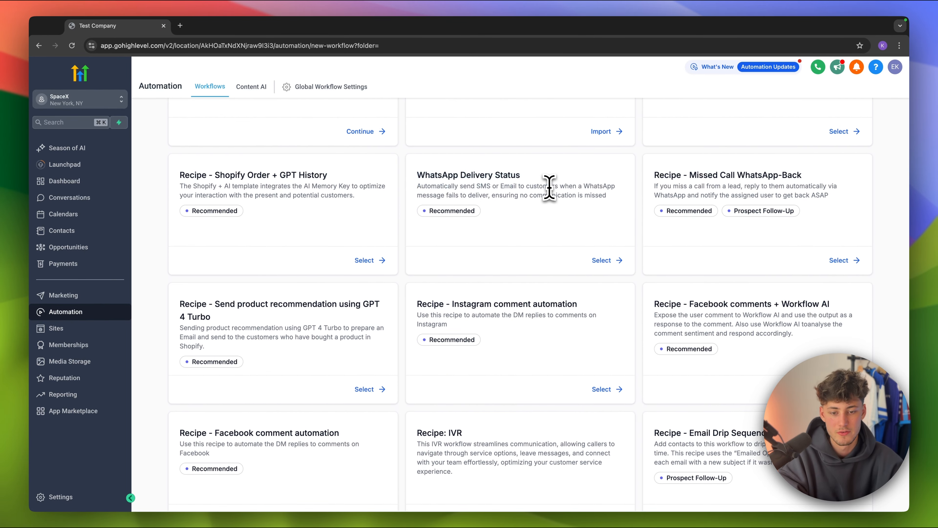
{"action": "scroll", "coordinate": [571, 203], "scroll_direction": "down", "scroll_amount": 3}
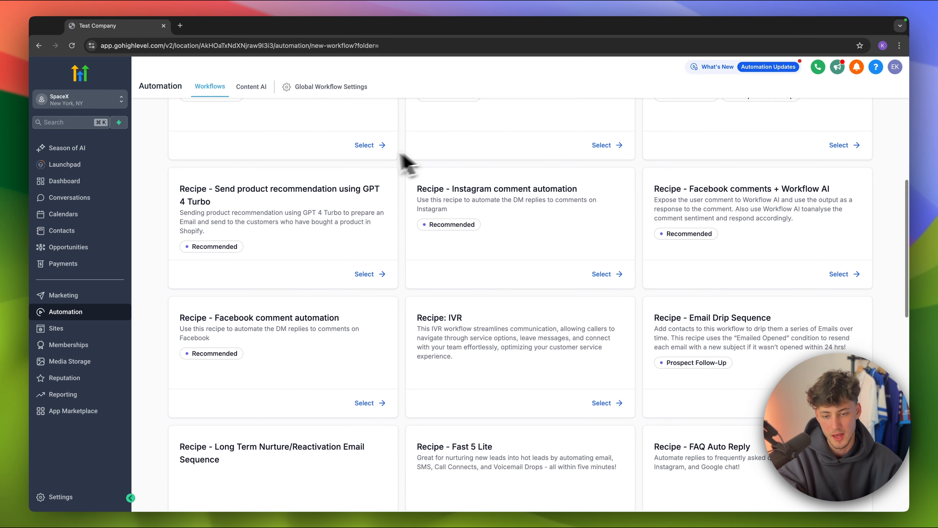
{"action": "left_click_drag", "start_coordinate": [452, 188], "coordinate": [596, 203]}
{"action": "left_click", "coordinate": [578, 247]}
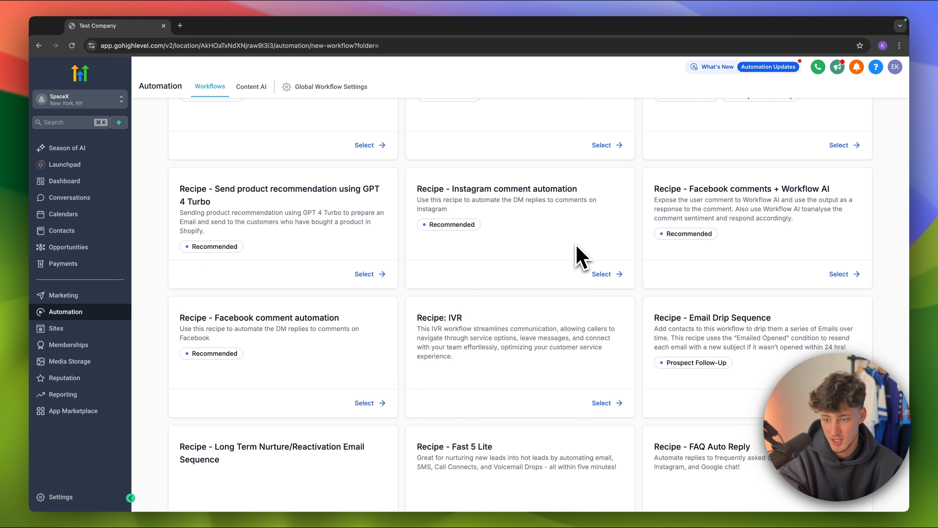
{"action": "scroll", "coordinate": [292, 209], "scroll_direction": "up", "scroll_amount": 1}
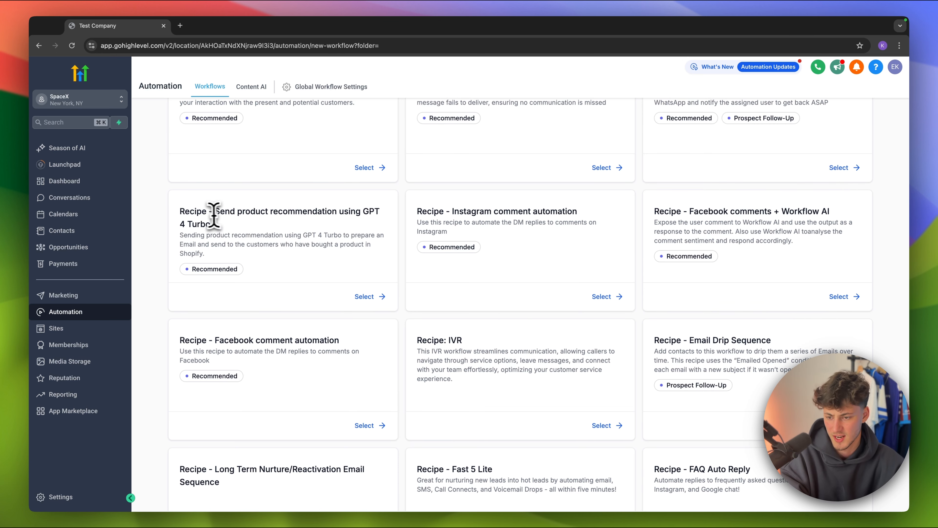
{"action": "left_click_drag", "start_coordinate": [214, 214], "coordinate": [403, 223]}
{"action": "left_click", "coordinate": [316, 230]}
{"action": "left_click", "coordinate": [279, 227]}
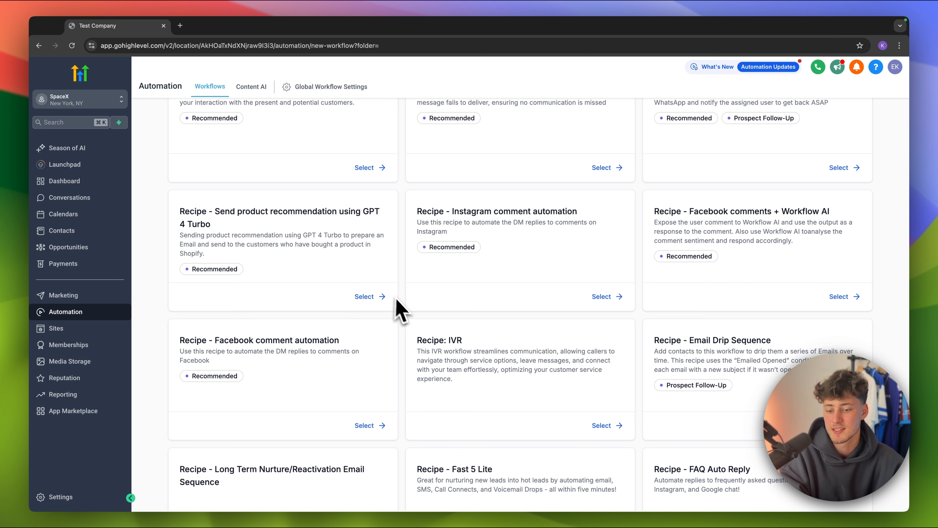
{"action": "scroll", "coordinate": [410, 247], "scroll_direction": "up", "scroll_amount": 3}
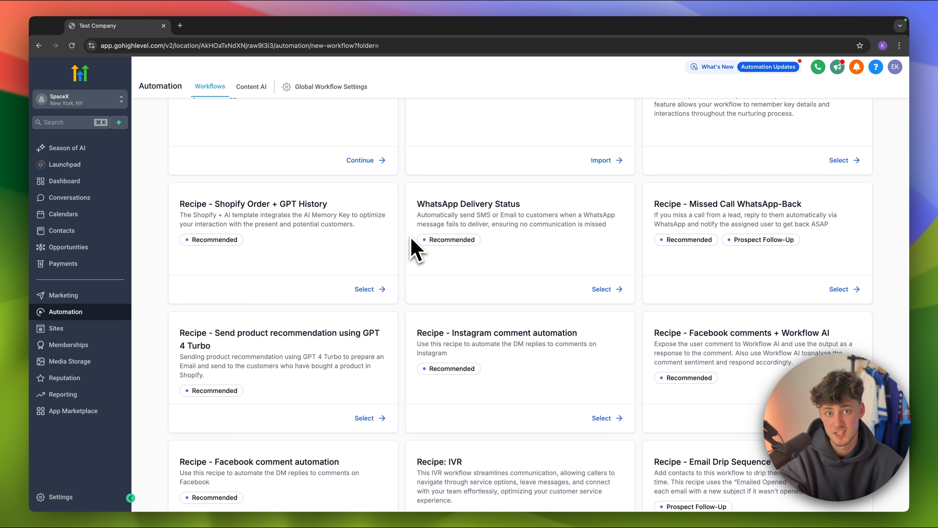
{"action": "scroll", "coordinate": [411, 237], "scroll_direction": "up", "scroll_amount": 3}
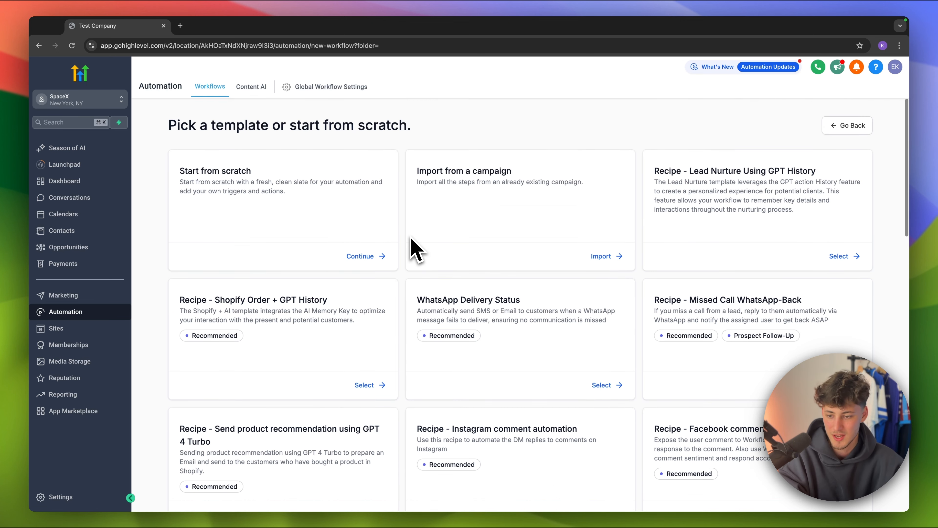
Create the new workflow with the Start from scratch option
{"action": "left_click_drag", "start_coordinate": [180, 167], "coordinate": [380, 172]}
{"action": "left_click", "coordinate": [382, 171]}
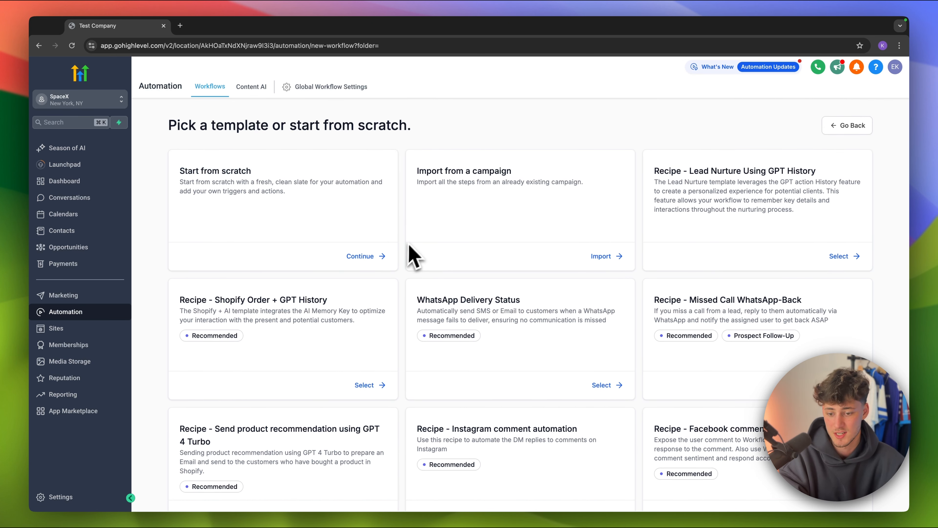
{"action": "left_click", "coordinate": [369, 261]}
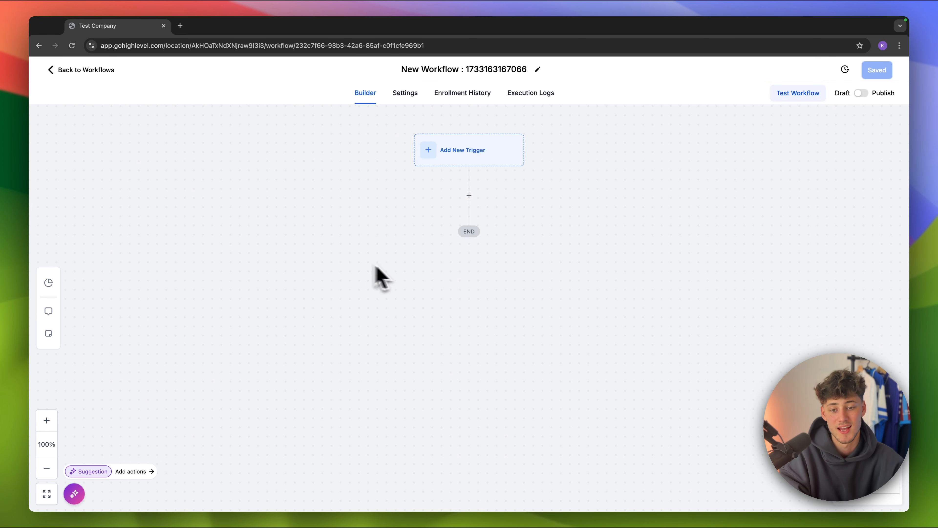
Search the workflow triggers for "Form" and choose Form Submitted as the trigger
{"action": "left_click", "coordinate": [483, 158]}
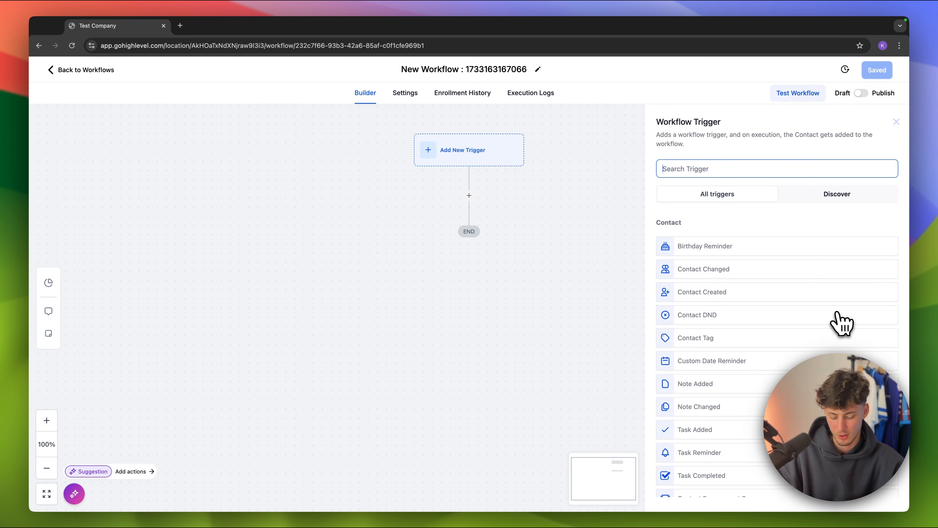
{"action": "type", "text": "form"}
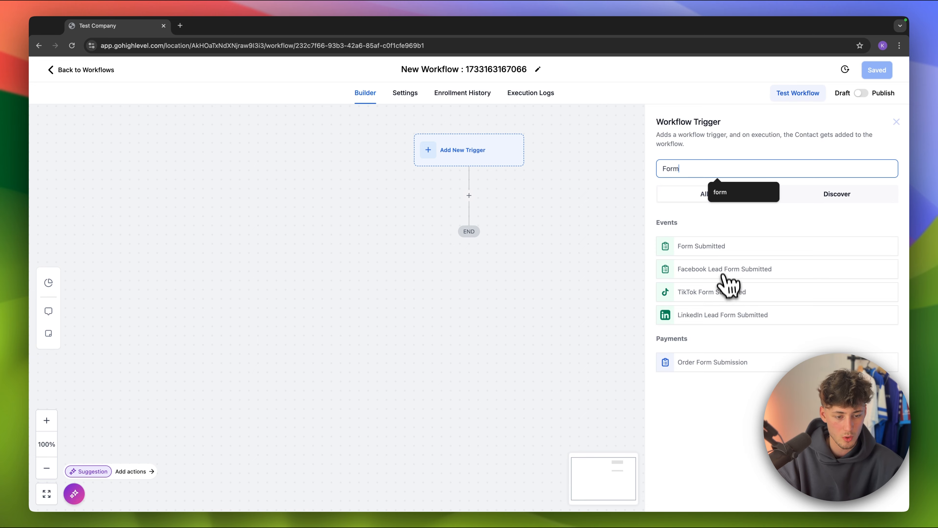
{"action": "left_click", "coordinate": [725, 246]}
{"action": "left_click", "coordinate": [607, 182]}
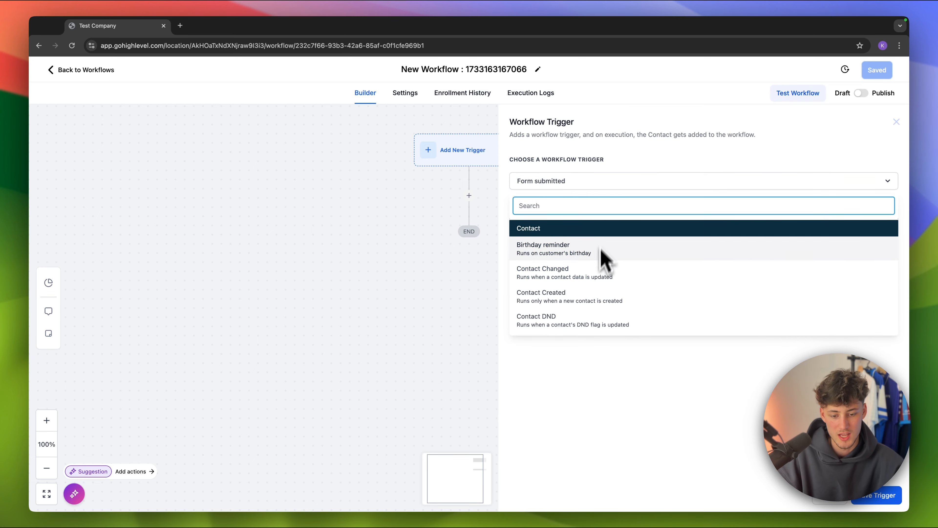
{"action": "left_click", "coordinate": [597, 181]}
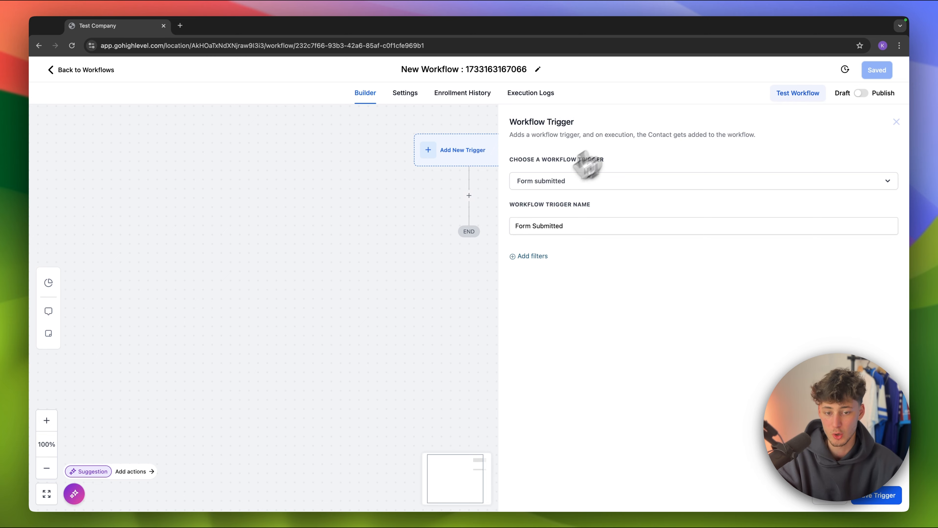
{"action": "left_click", "coordinate": [554, 181]}
{"action": "left_click", "coordinate": [585, 162]}
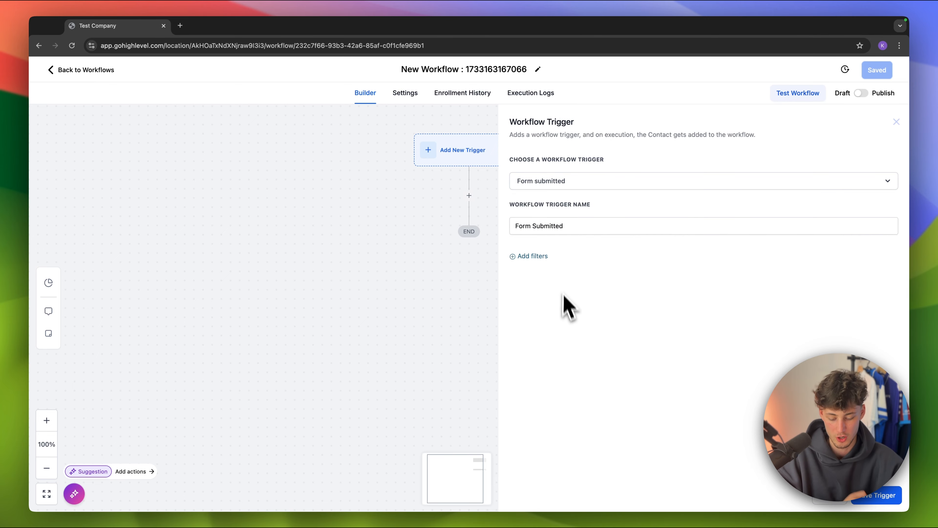
Filter the trigger with "Form is" set to Email Lead magnet and save the trigger
{"action": "left_click", "coordinate": [537, 256]}
{"action": "left_click", "coordinate": [552, 273]}
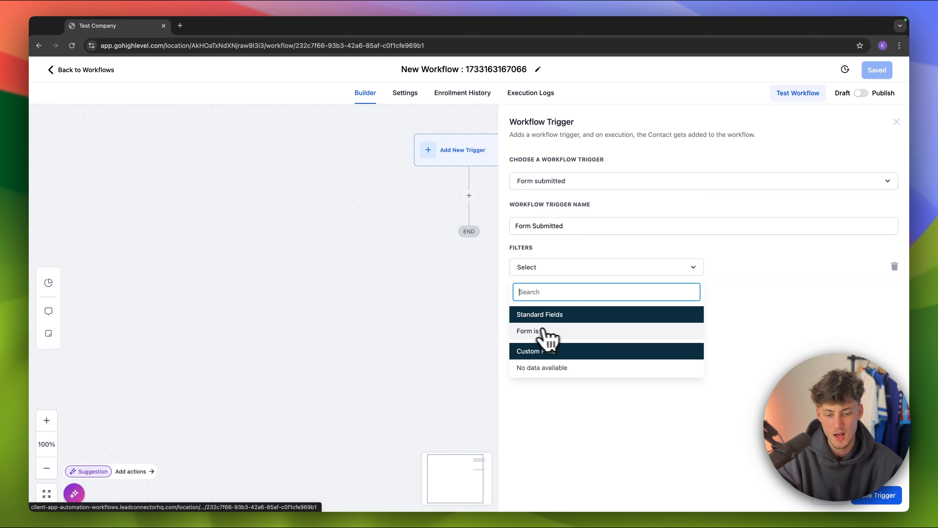
{"action": "left_click", "coordinate": [542, 332]}
{"action": "left_click", "coordinate": [749, 270]}
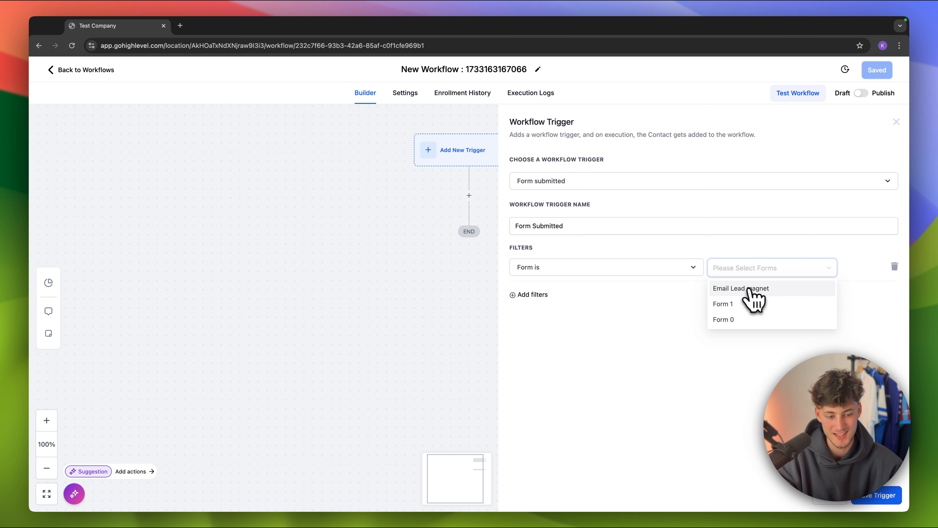
{"action": "left_click", "coordinate": [772, 292]}
{"action": "left_click", "coordinate": [642, 362]}
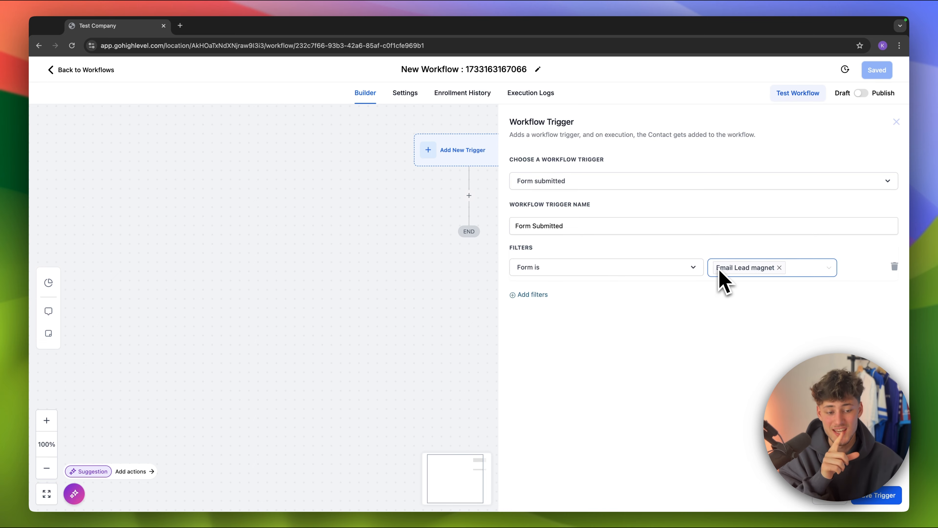
{"action": "left_click", "coordinate": [778, 277]}
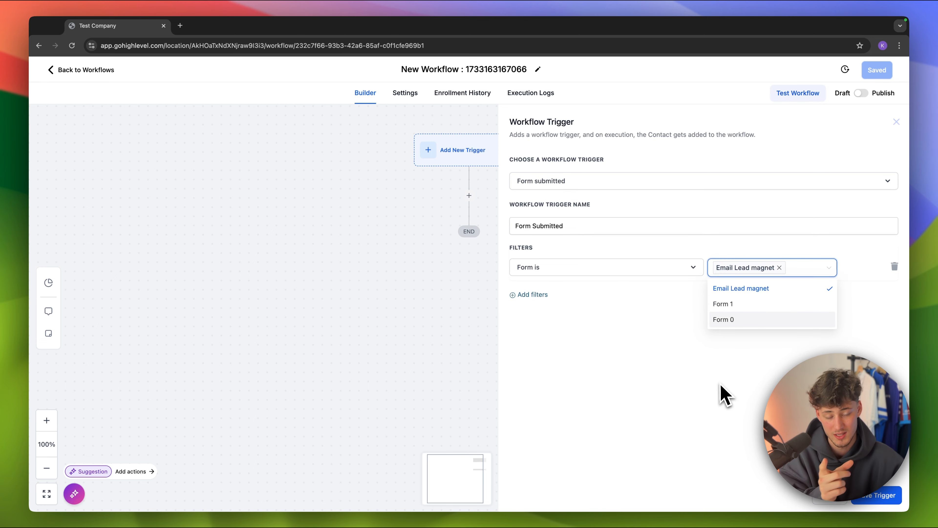
{"action": "left_click", "coordinate": [723, 393]}
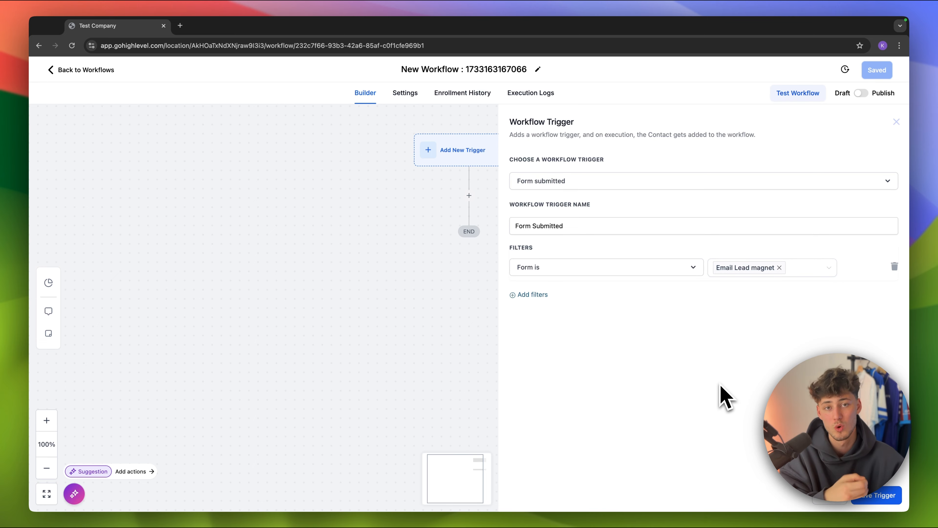
{"action": "left_click", "coordinate": [891, 496]}
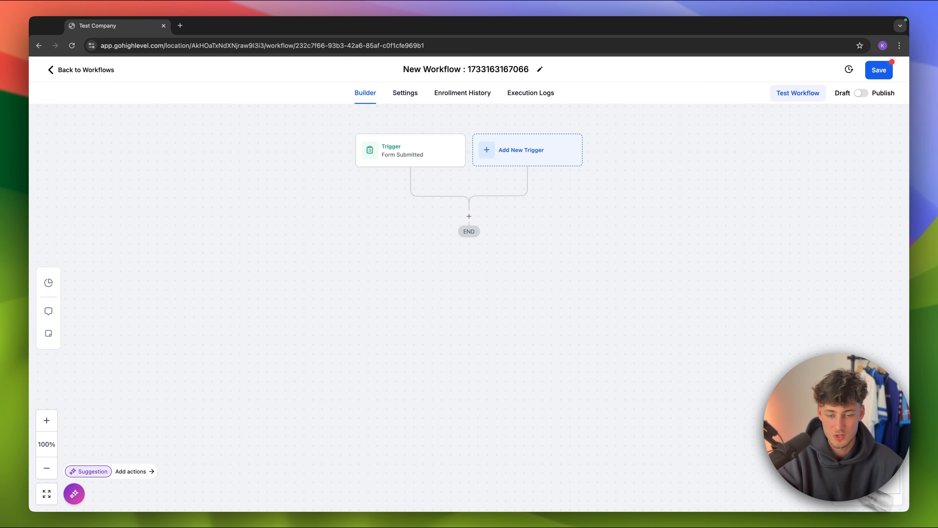
Check the options for an additional trigger and browse the workflow actions, including the Send Data, Internal and Workflow AI groups
{"action": "left_click", "coordinate": [527, 158]}
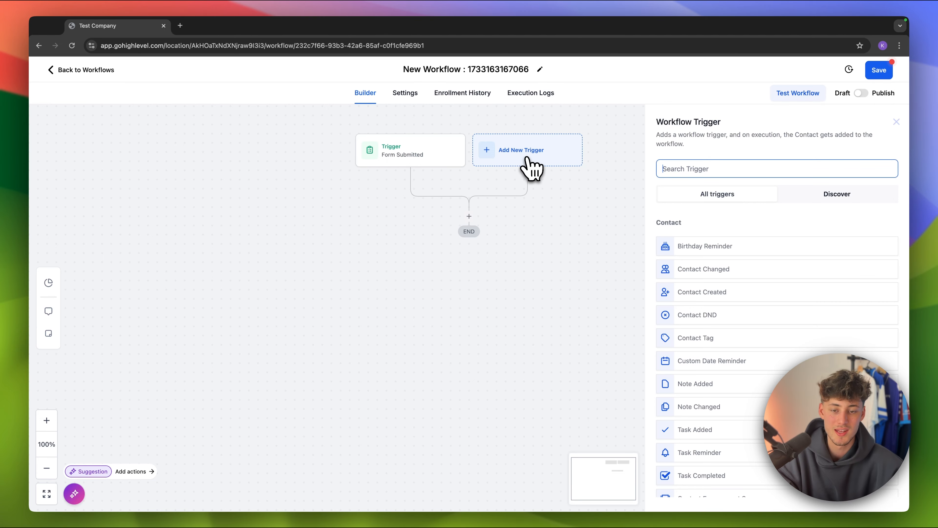
{"action": "left_click", "coordinate": [896, 121]}
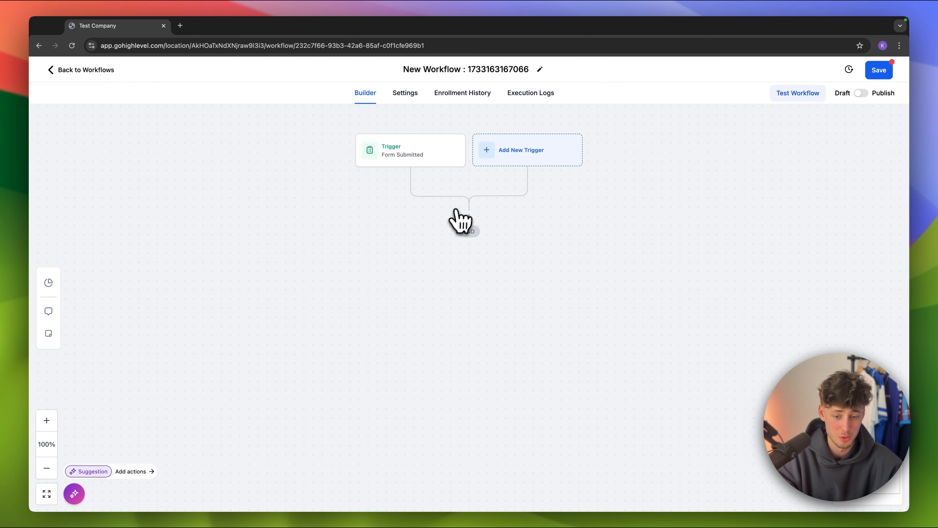
{"action": "left_click", "coordinate": [469, 217]}
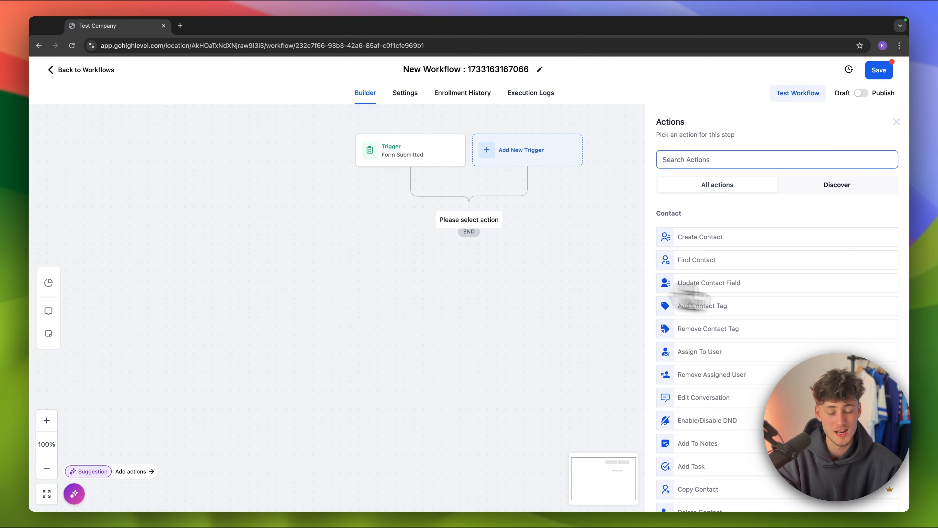
{"action": "scroll", "coordinate": [770, 288], "scroll_direction": "down", "scroll_amount": 5}
{"action": "scroll", "coordinate": [772, 292], "scroll_direction": "down", "scroll_amount": 10}
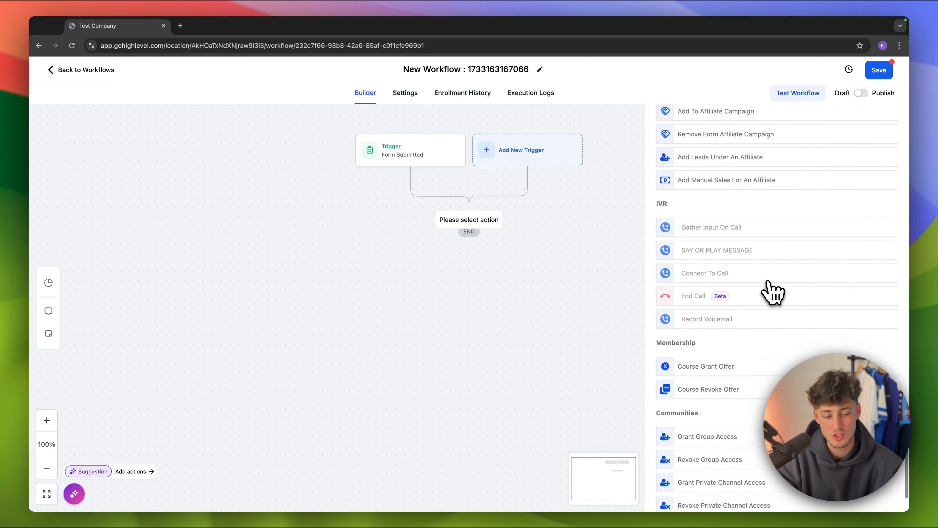
{"action": "scroll", "coordinate": [772, 292], "scroll_direction": "up", "scroll_amount": 15}
{"action": "scroll", "coordinate": [772, 292], "scroll_direction": "down", "scroll_amount": 15}
{"action": "scroll", "coordinate": [772, 292], "scroll_direction": "down", "scroll_amount": 1}
{"action": "scroll", "coordinate": [772, 292], "scroll_direction": "up", "scroll_amount": 10}
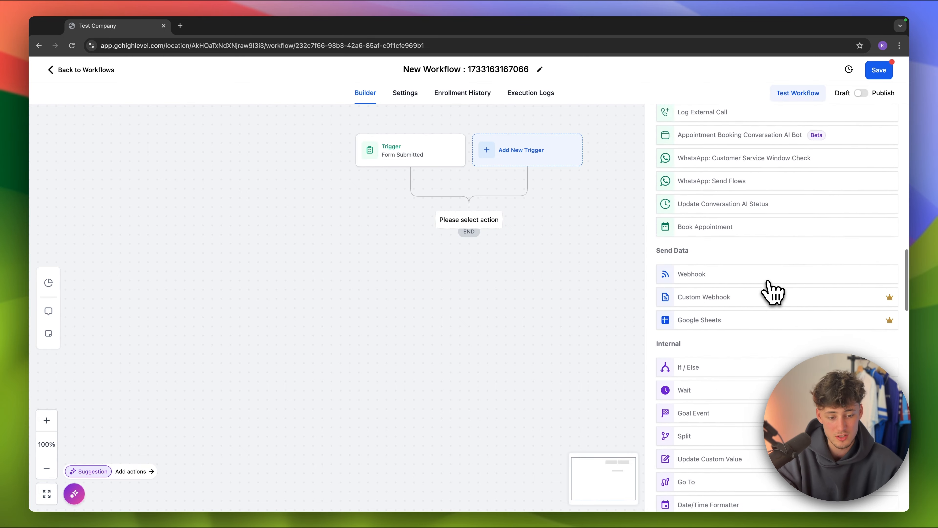
{"action": "scroll", "coordinate": [772, 292], "scroll_direction": "down", "scroll_amount": 10}
{"action": "scroll", "coordinate": [772, 292], "scroll_direction": "up", "scroll_amount": 10}
{"action": "scroll", "coordinate": [771, 292], "scroll_direction": "down", "scroll_amount": 10}
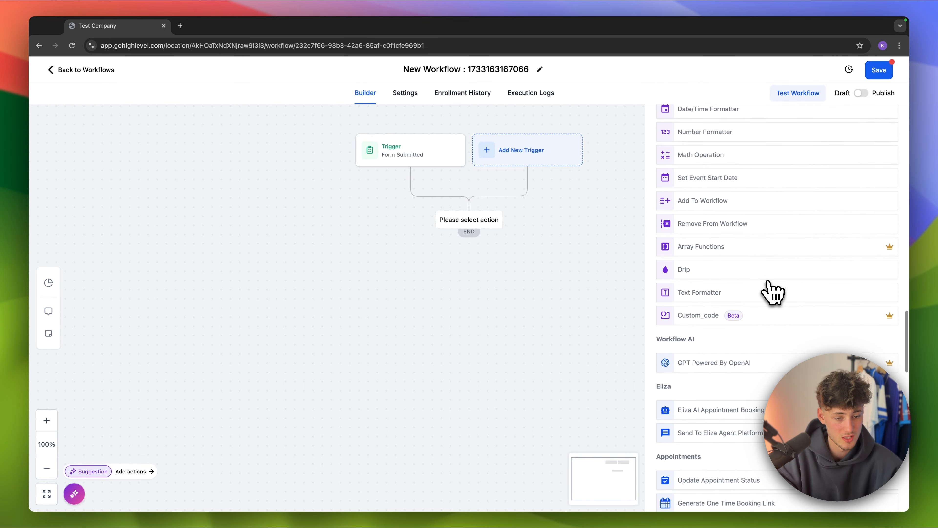
{"action": "scroll", "coordinate": [772, 292], "scroll_direction": "up", "scroll_amount": 10}
{"action": "scroll", "coordinate": [772, 291], "scroll_direction": "down", "scroll_amount": 1}
{"action": "scroll", "coordinate": [769, 285], "scroll_direction": "down", "scroll_amount": 1}
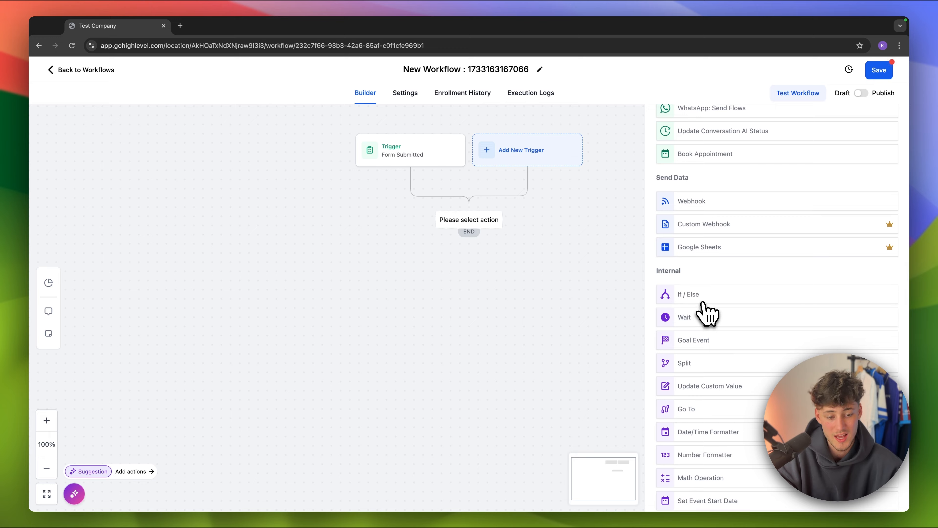
Examine the Communication, Marketing, Affiliate, Membership and Communities actions available for the workflow
{"action": "scroll", "coordinate": [707, 312], "scroll_direction": "up", "scroll_amount": 12}
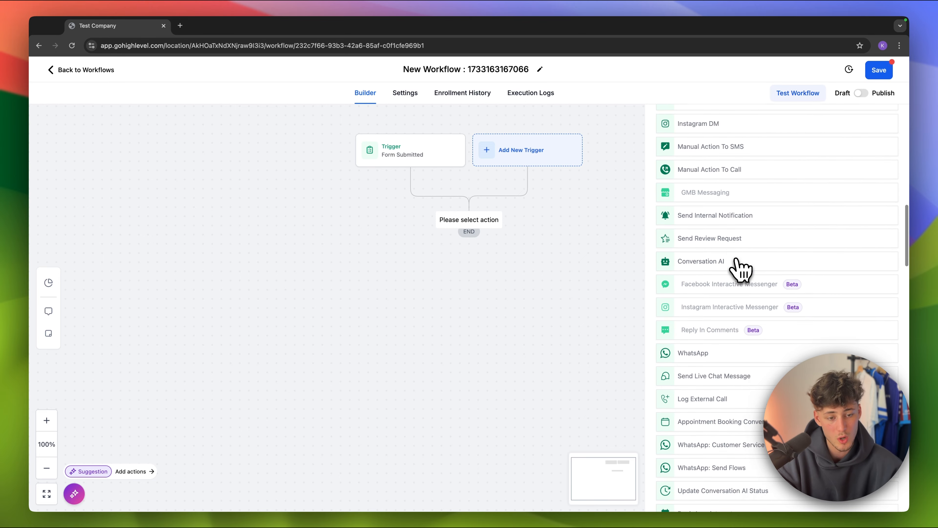
{"action": "scroll", "coordinate": [737, 260], "scroll_direction": "up", "scroll_amount": 3}
{"action": "scroll", "coordinate": [722, 227], "scroll_direction": "up", "scroll_amount": 12}
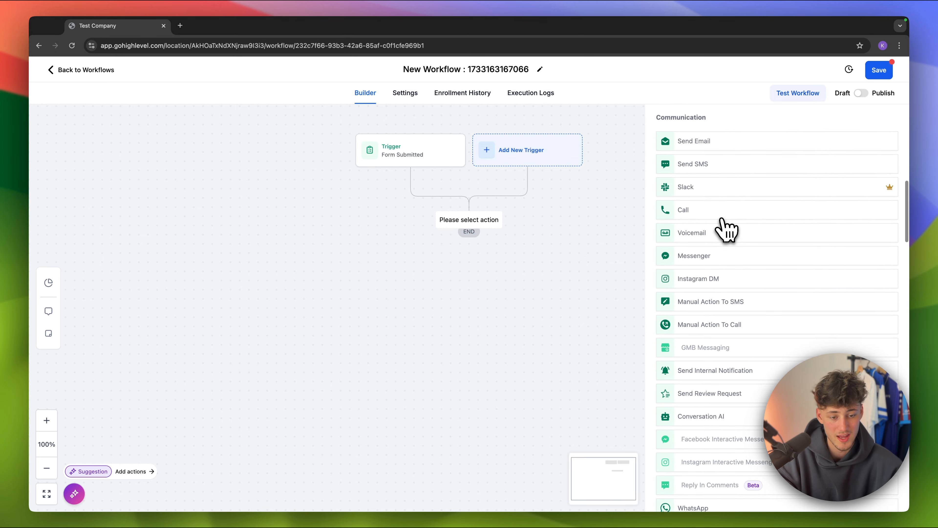
{"action": "scroll", "coordinate": [798, 320], "scroll_direction": "down", "scroll_amount": 5}
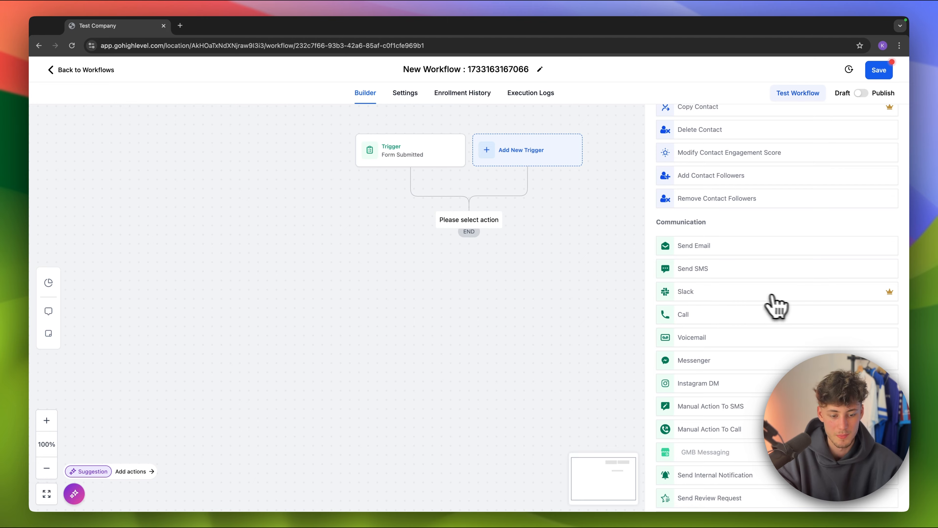
{"action": "scroll", "coordinate": [777, 307], "scroll_direction": "down", "scroll_amount": 20}
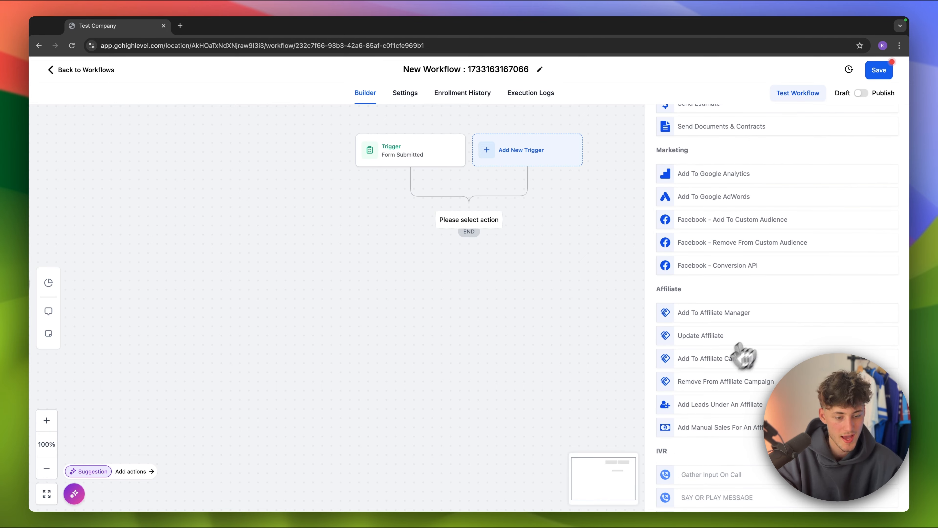
{"action": "scroll", "coordinate": [731, 313], "scroll_direction": "down", "scroll_amount": 10}
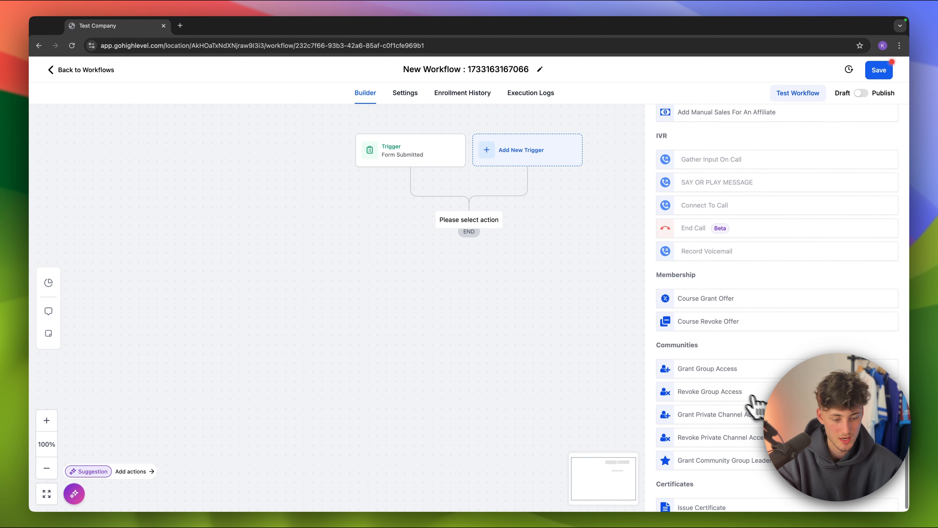
{"action": "scroll", "coordinate": [749, 401], "scroll_direction": "up", "scroll_amount": 20}
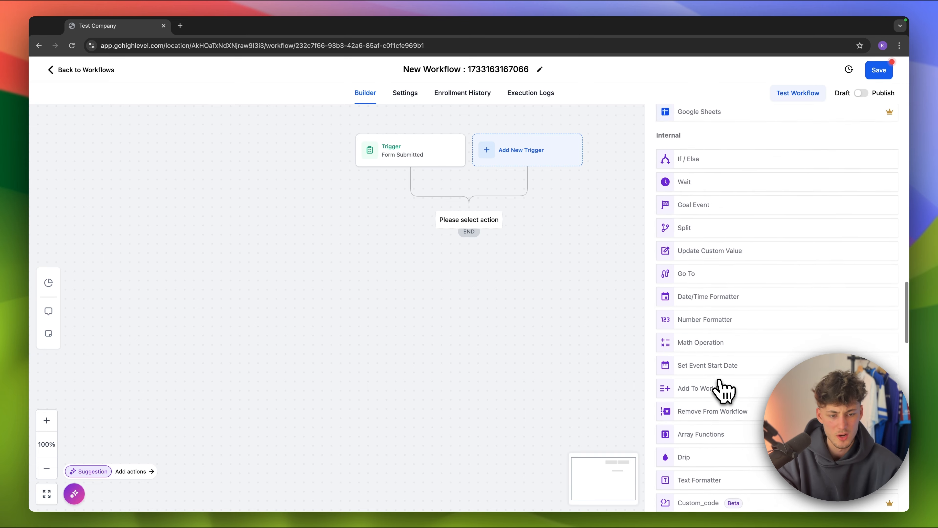
Search the workflow actions for "chatg" and clear the search
{"action": "scroll", "coordinate": [724, 390], "scroll_direction": "up", "scroll_amount": 15}
{"action": "type", "text": "chatg"}
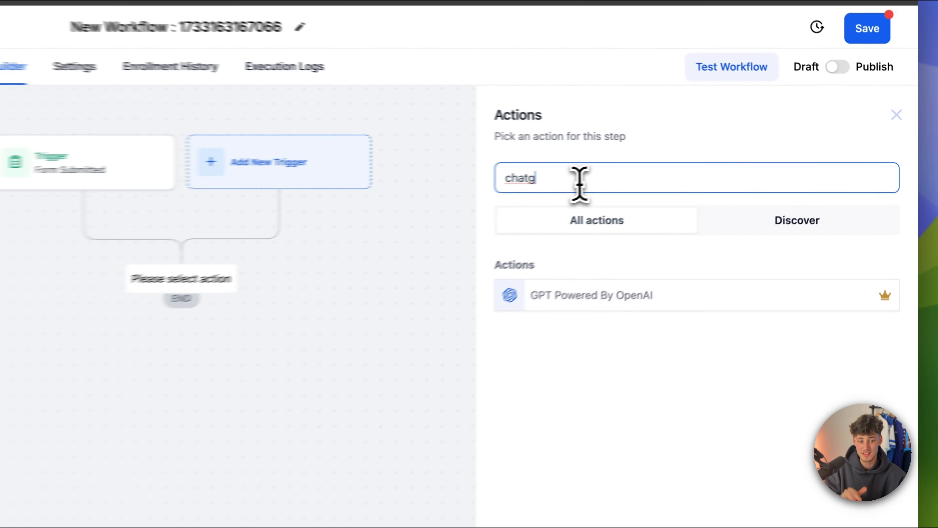
{"action": "key", "text": "BackSpace"}
{"action": "key", "text": "BackSpace"}
{"action": "key", "text": "BackSpace"}
{"action": "key", "text": "BackSpace"}
{"action": "key", "text": "BackSpace"}
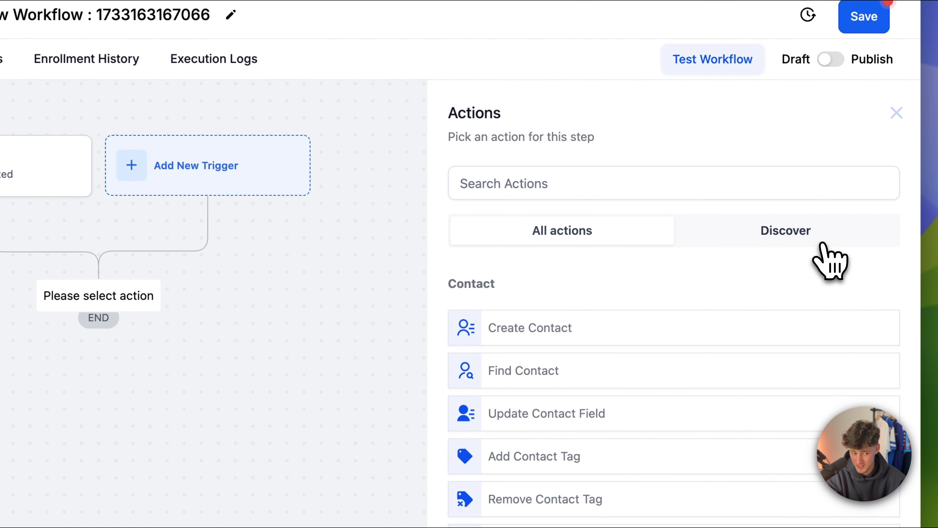
Browse the third-party app actions under Discover, such as the Drip, Klaviyo and Mailchimp integrations
{"action": "left_click", "coordinate": [818, 240]}
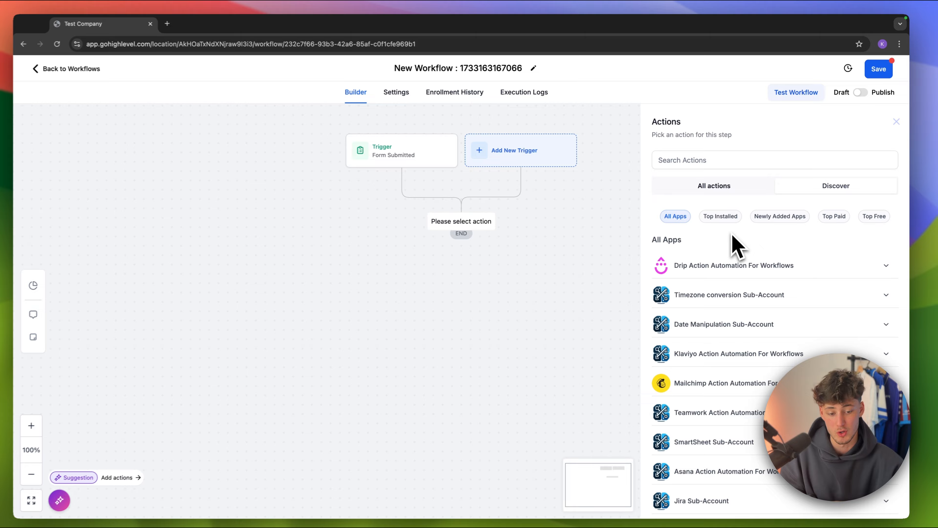
{"action": "scroll", "coordinate": [754, 325], "scroll_direction": "down", "scroll_amount": 5}
{"action": "scroll", "coordinate": [757, 335], "scroll_direction": "up", "scroll_amount": 5}
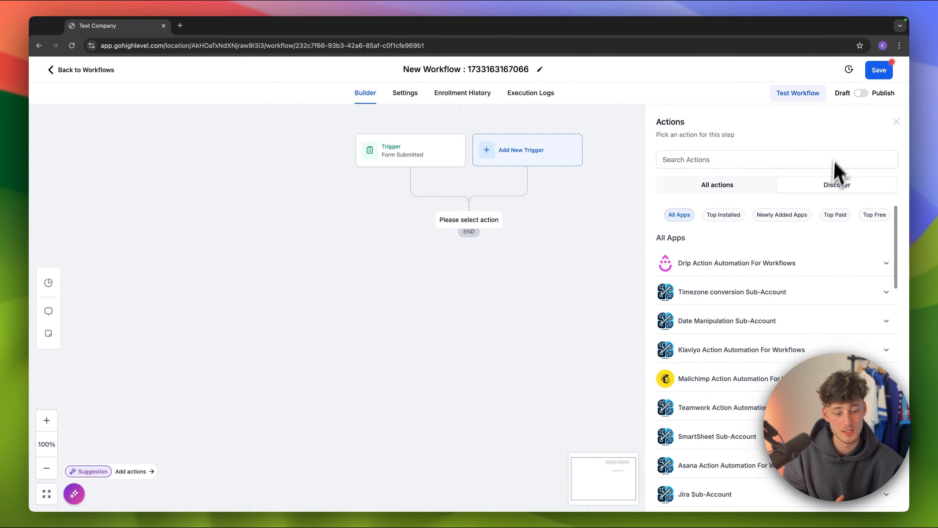
{"action": "scroll", "coordinate": [781, 314], "scroll_direction": "down", "scroll_amount": 2}
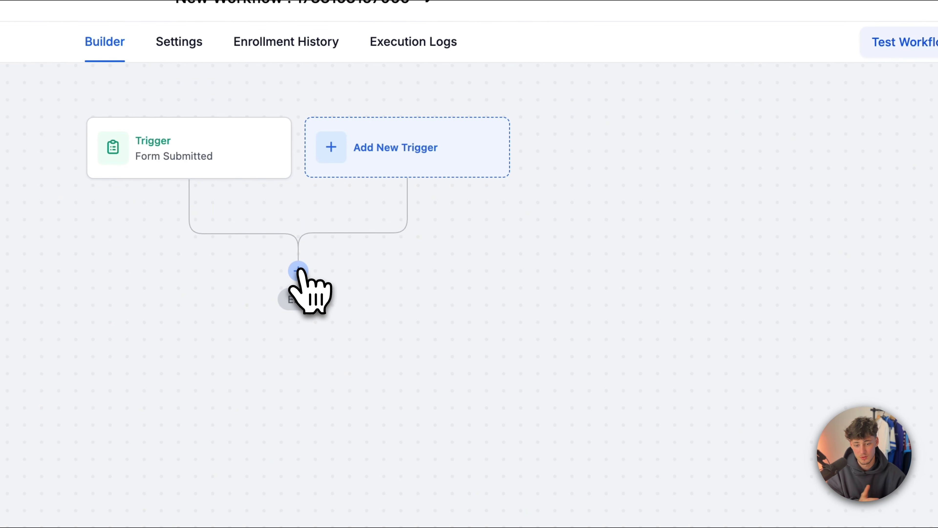
Reopen the action choices below the trigger and view the workflow's Enrollment History and Execution Logs
{"action": "left_click", "coordinate": [299, 270]}
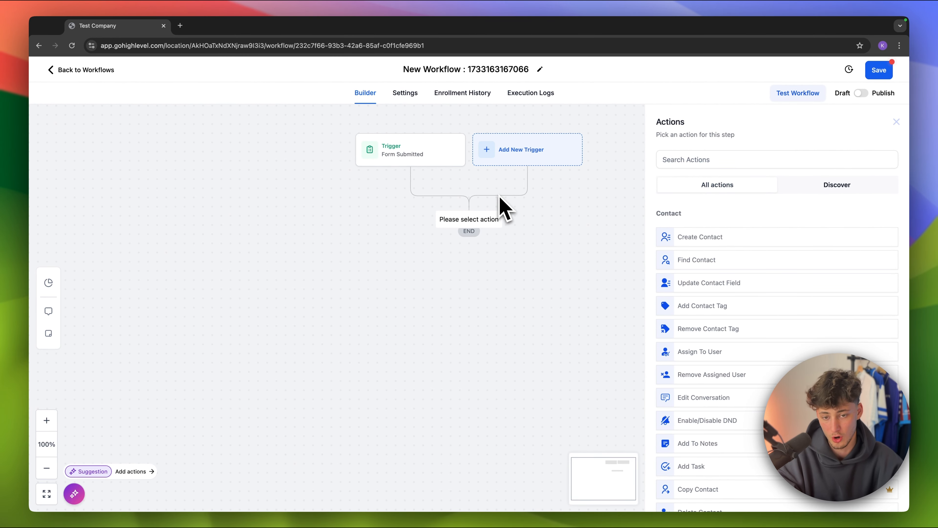
{"action": "left_click", "coordinate": [464, 93]}
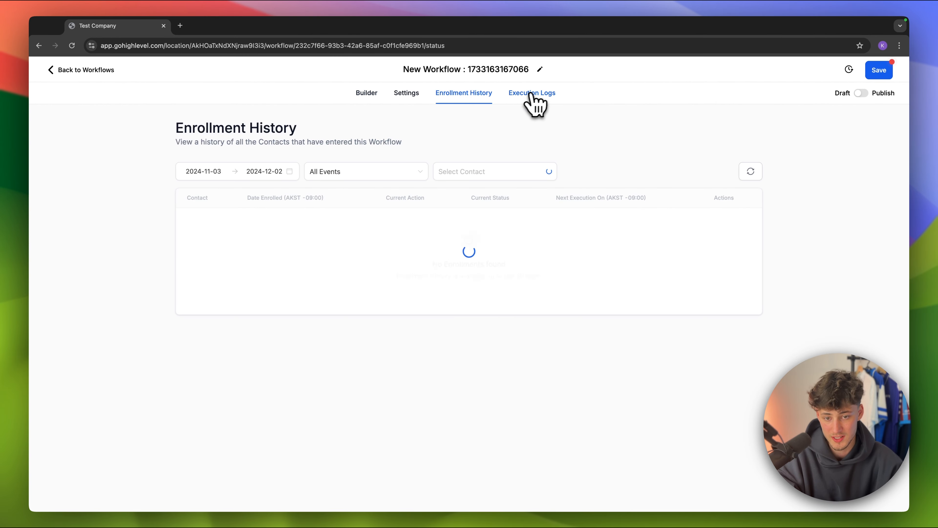
{"action": "left_click", "coordinate": [536, 95]}
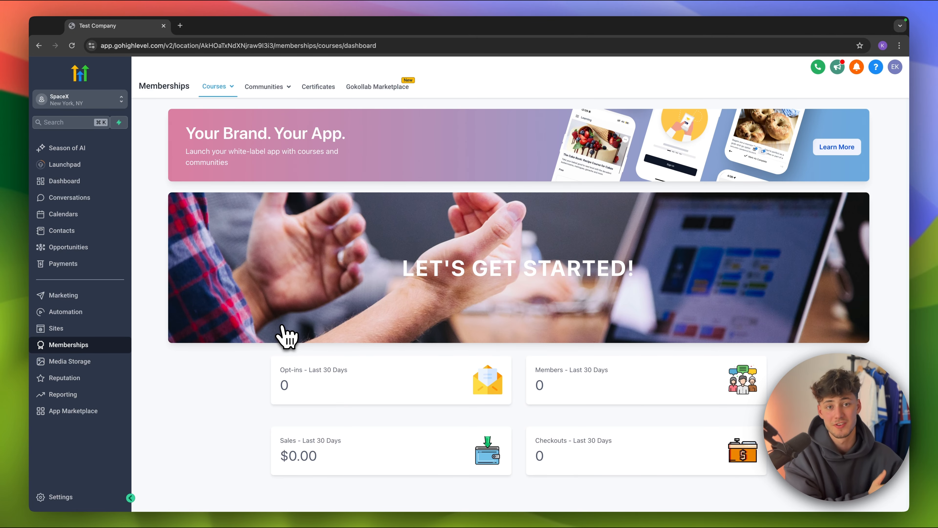
Open the course products in Memberships and start creating a new product from scratch
{"action": "left_click", "coordinate": [232, 144]}
{"action": "scroll", "coordinate": [228, 107], "scroll_direction": "left", "scroll_amount": 5}
{"action": "mouse_move", "coordinate": [225, 83]}
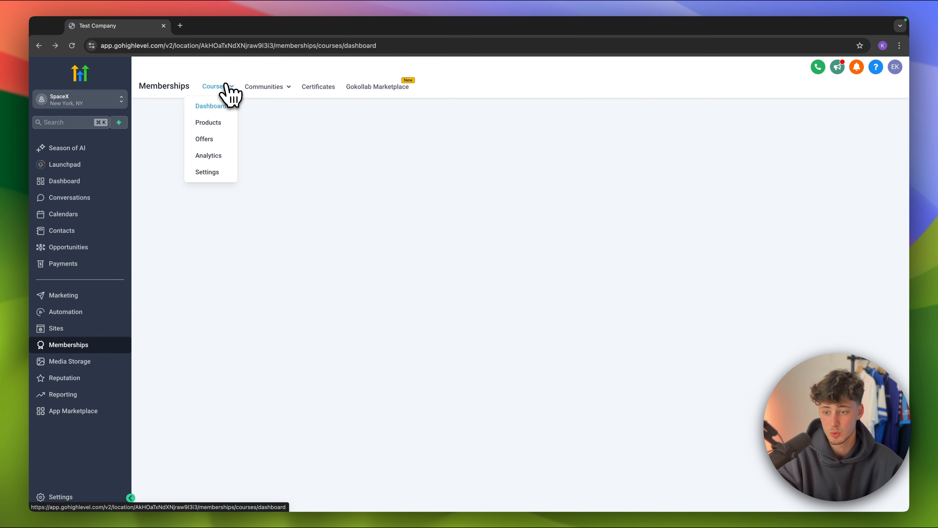
{"action": "left_click", "coordinate": [213, 120]}
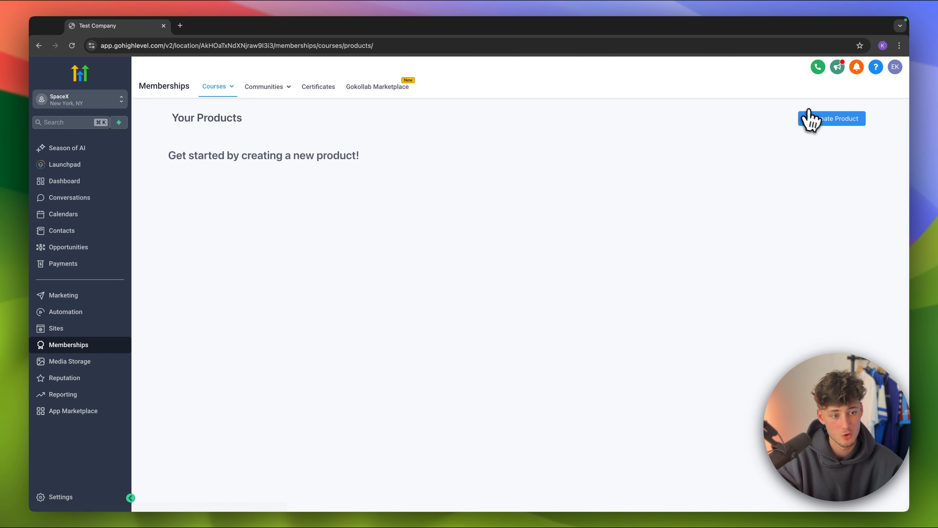
{"action": "mouse_move", "coordinate": [808, 122]}
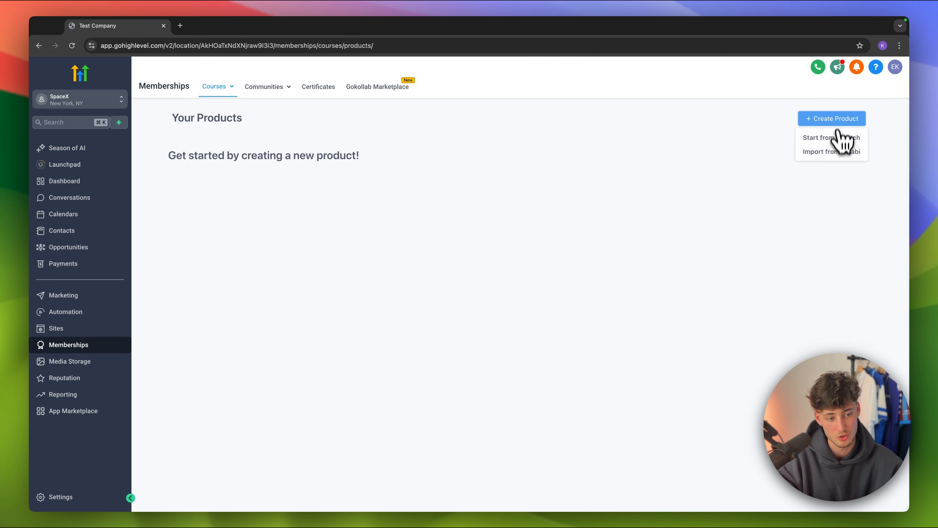
{"action": "left_click", "coordinate": [842, 139]}
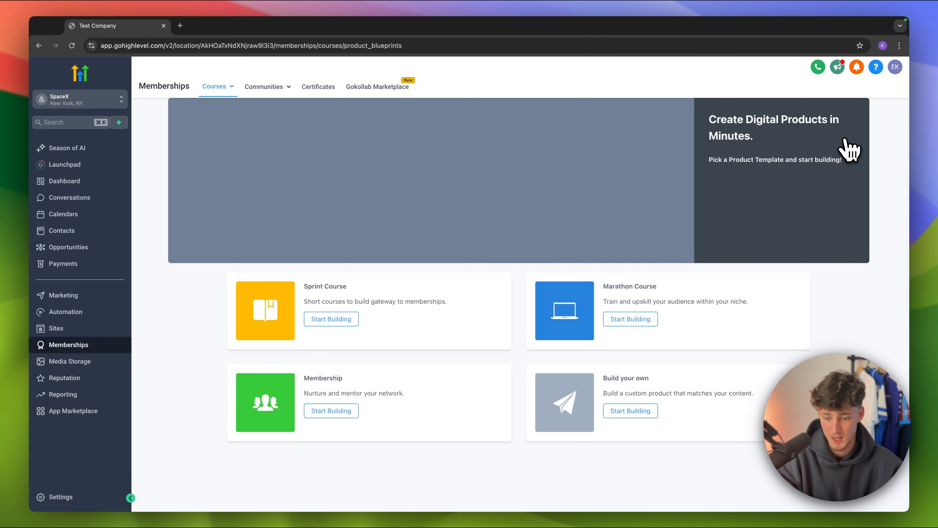
Examine the product templates, reading the Sprint Course, Membership and Marathon Course names and descriptions
{"action": "left_click_drag", "start_coordinate": [306, 298], "coordinate": [423, 319]}
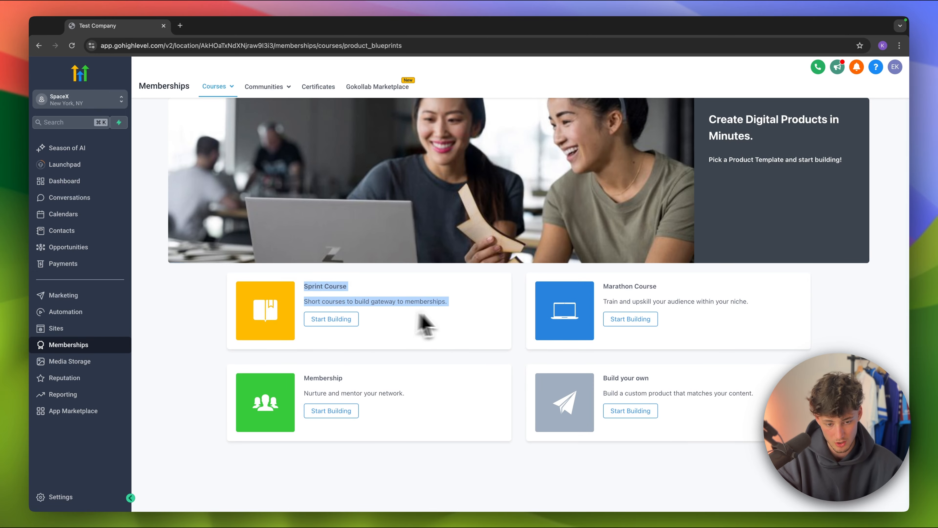
{"action": "left_click_drag", "start_coordinate": [294, 385], "coordinate": [459, 384]}
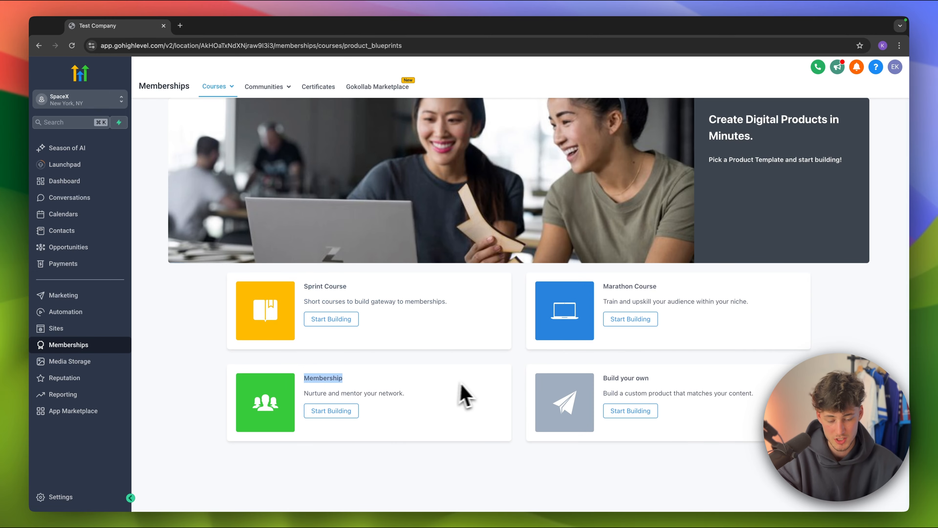
{"action": "left_click", "coordinate": [510, 385]}
{"action": "triple_click", "coordinate": [324, 287]}
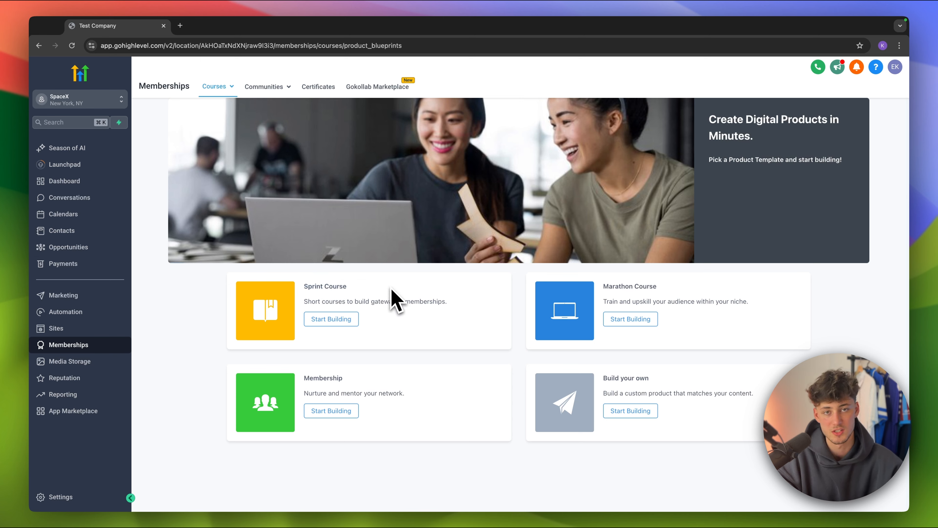
{"action": "left_click_drag", "start_coordinate": [308, 300], "coordinate": [462, 308]}
{"action": "left_click", "coordinate": [477, 340]}
{"action": "left_click", "coordinate": [449, 303]}
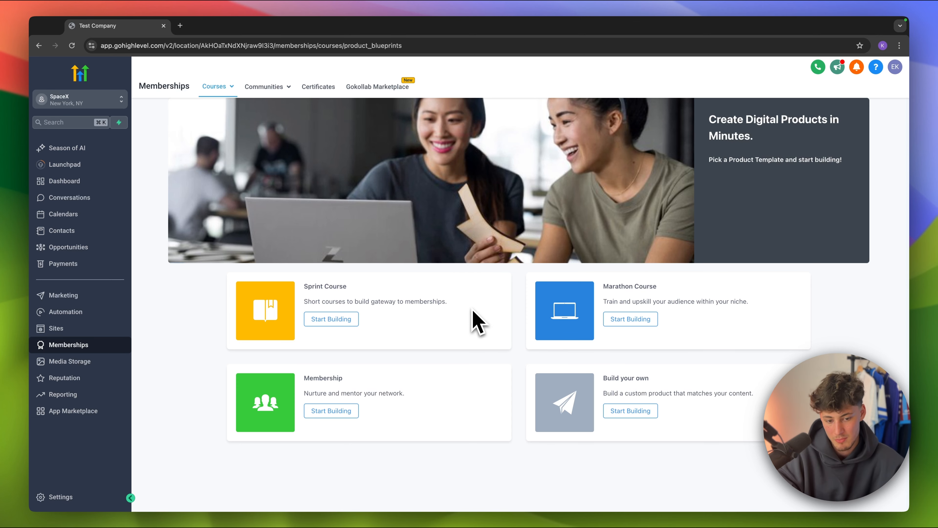
{"action": "left_click_drag", "start_coordinate": [606, 283], "coordinate": [701, 291]}
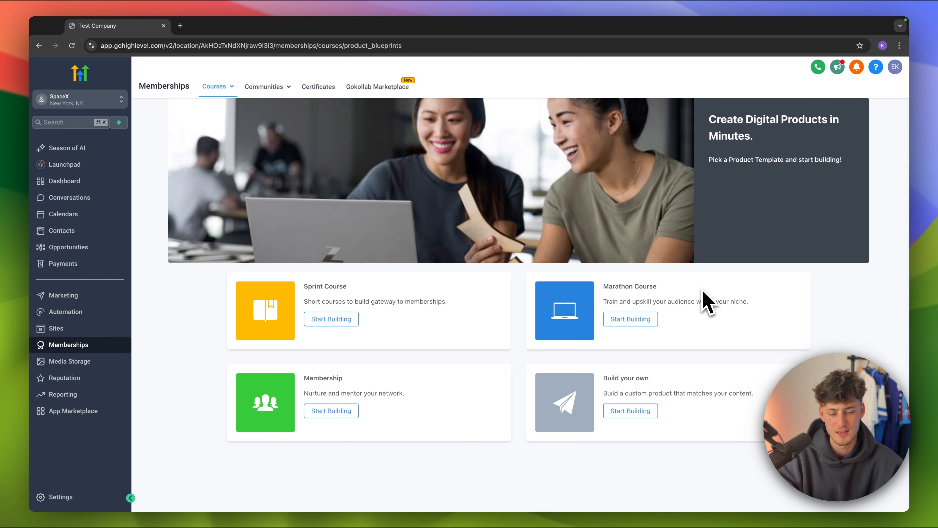
{"action": "left_click_drag", "start_coordinate": [604, 301], "coordinate": [788, 306]}
{"action": "left_click", "coordinate": [674, 300]}
{"action": "left_click", "coordinate": [788, 312]}
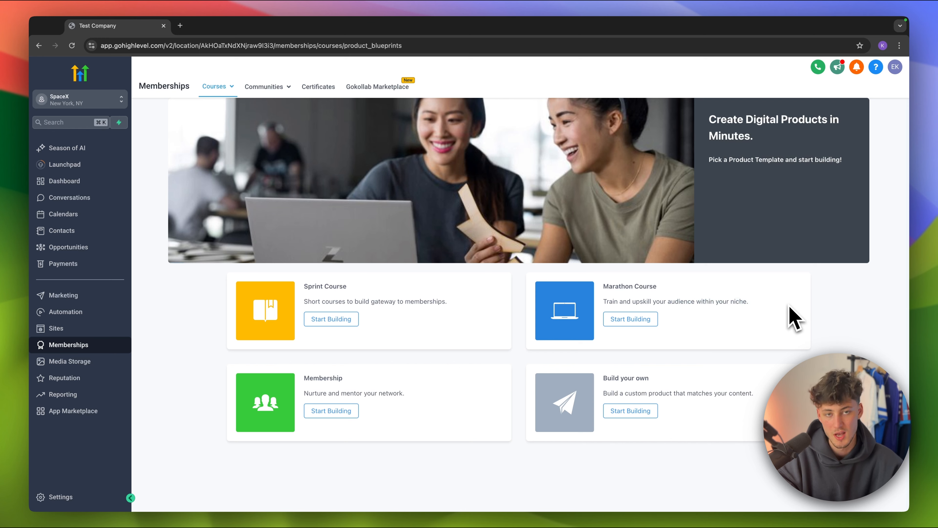